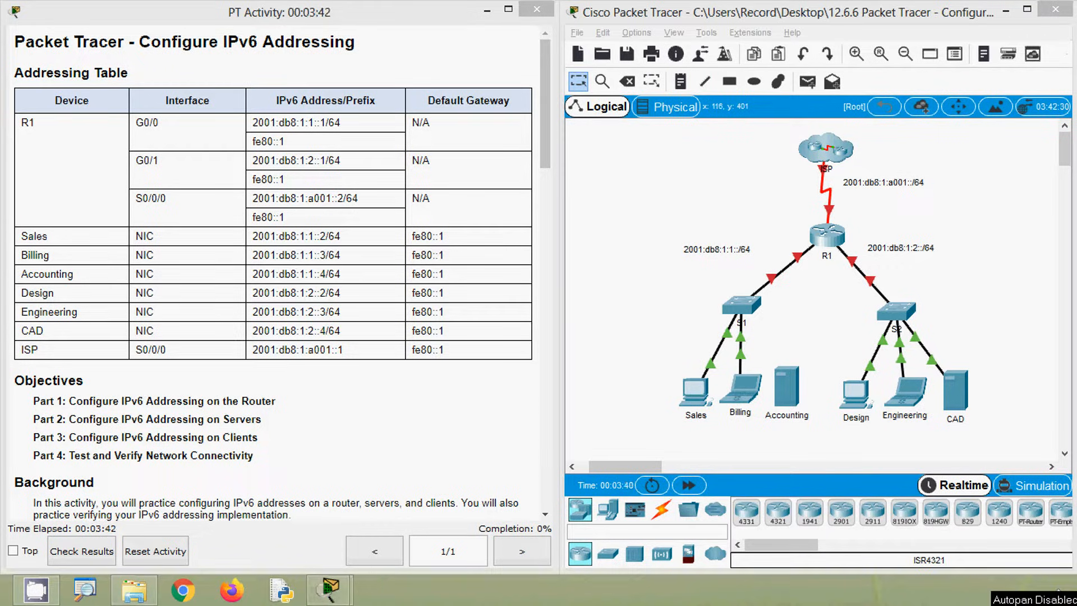
Step: Open router R1's command line and enter privileged EXEC mode followed by global configuration mode
left_click(284, 402)
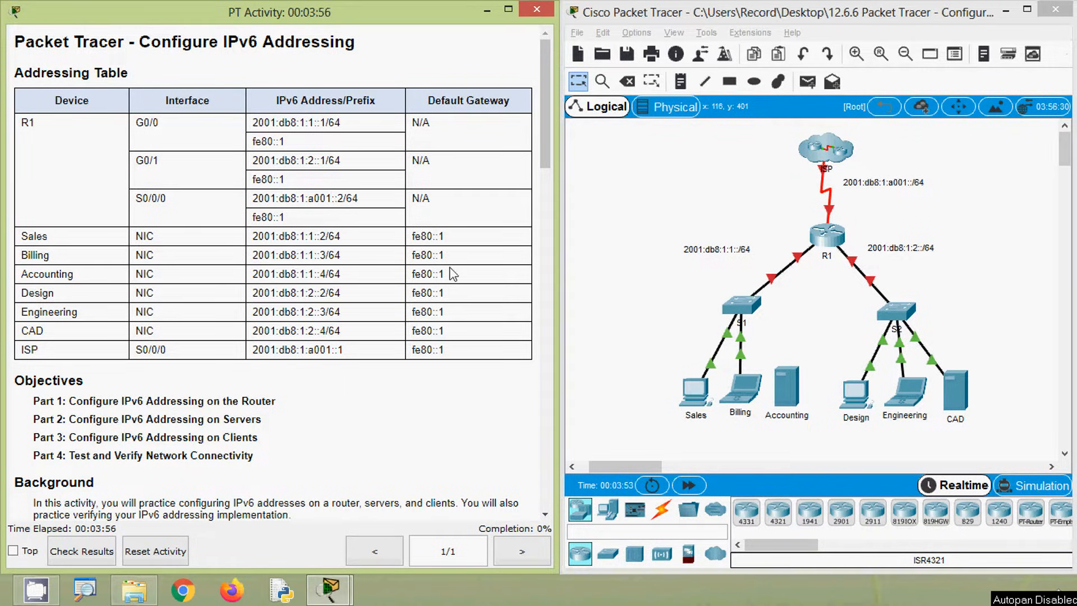
scroll(454, 274, "down", 4)
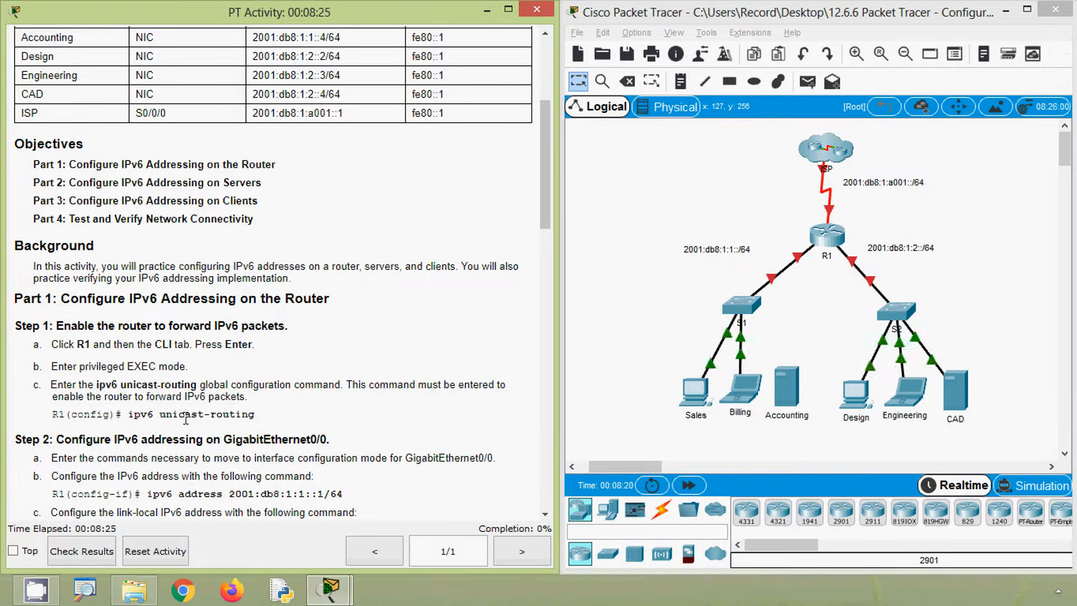
left_click_drag(256, 416, 53, 418)
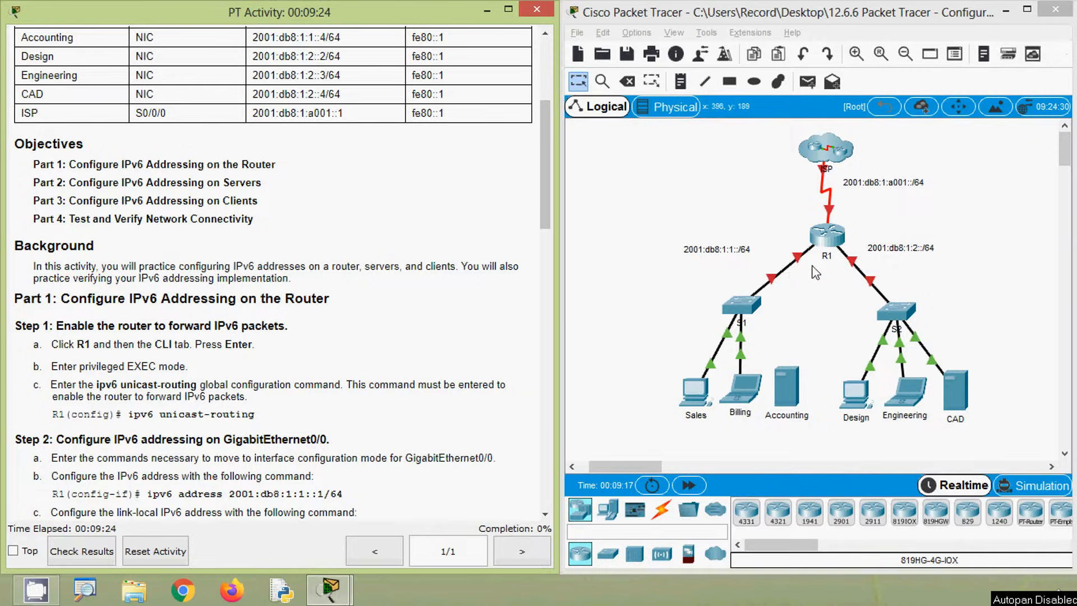
left_click(828, 240)
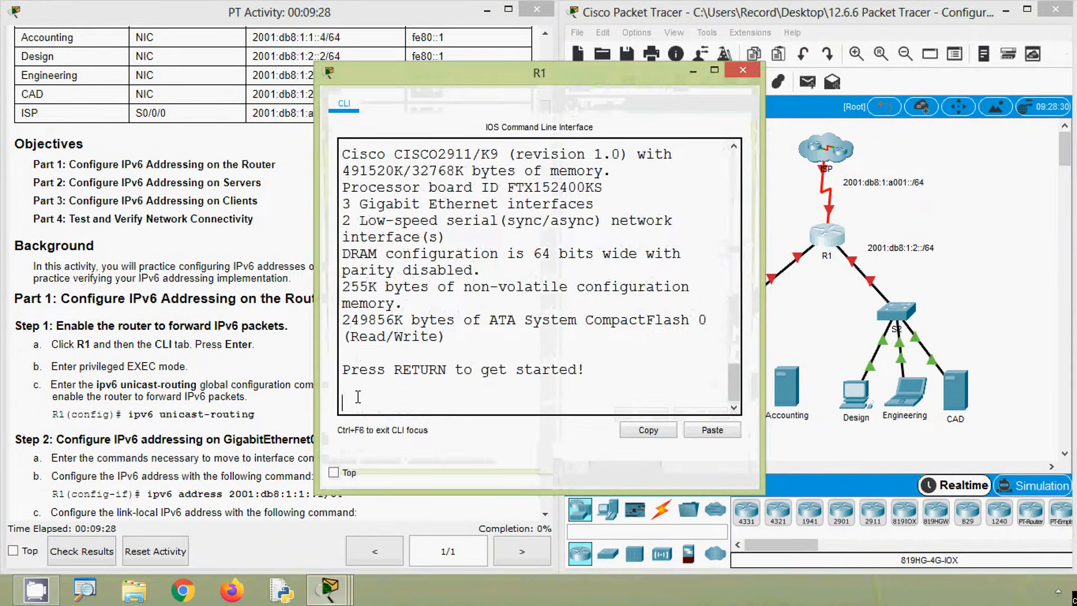
key("Return")
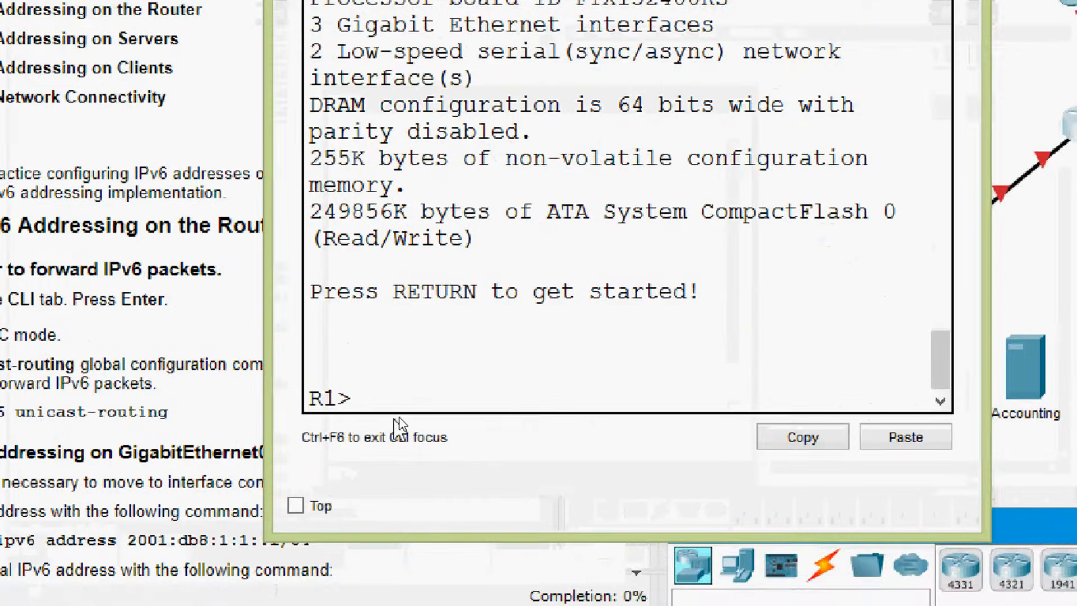
type("enable")
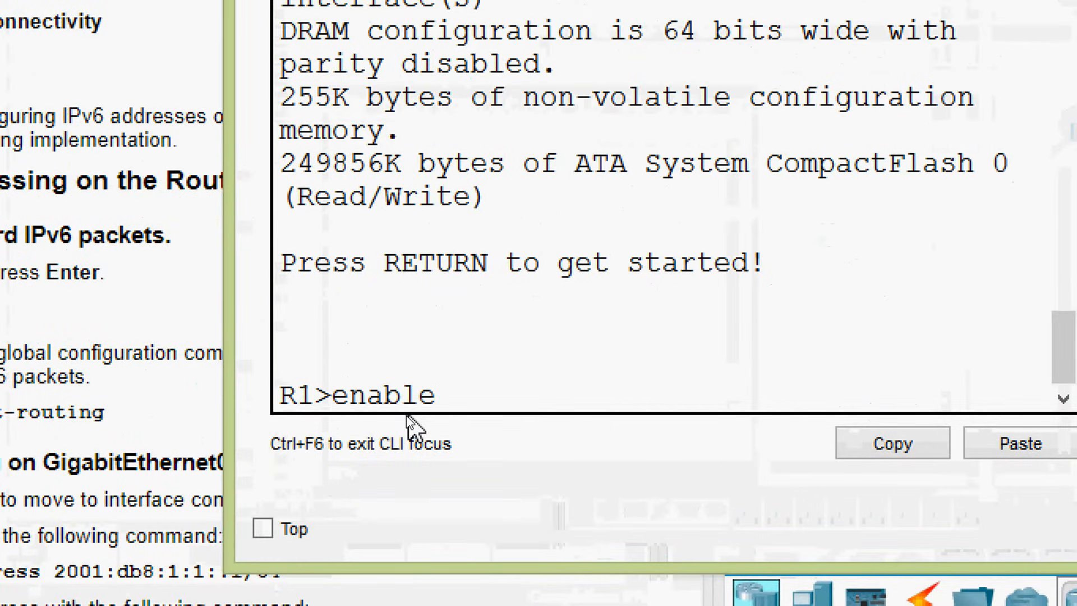
key("Return")
type("co")
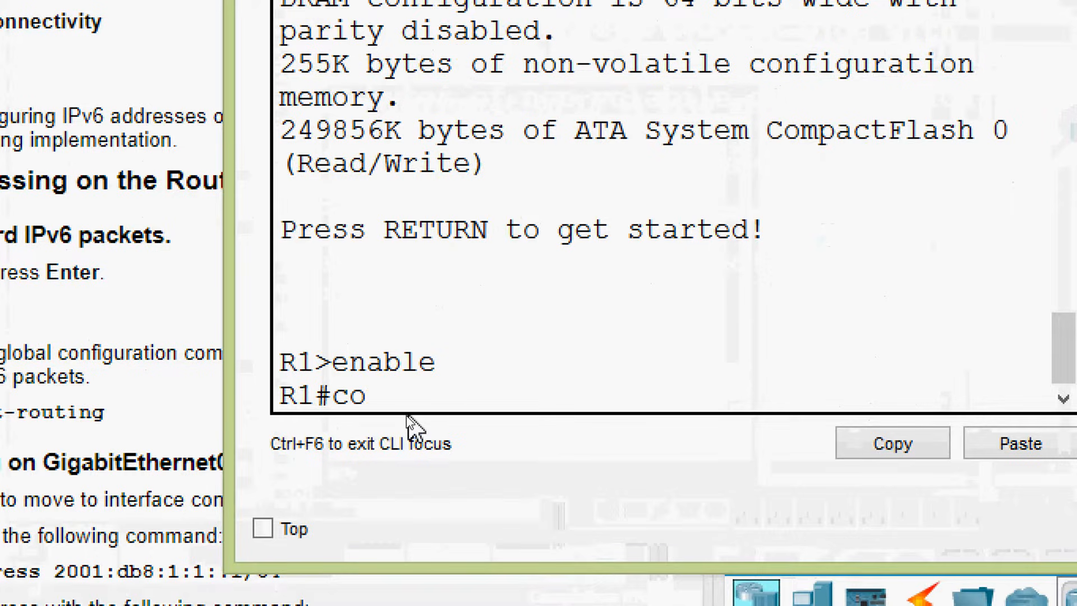
type("nfigure")
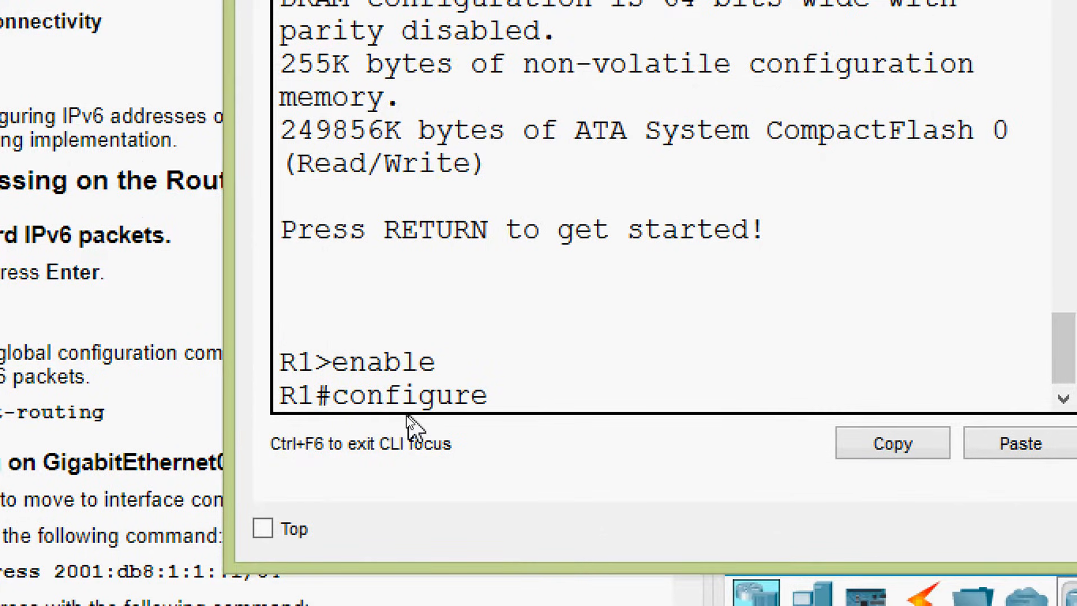
type(" terminal")
key("Return")
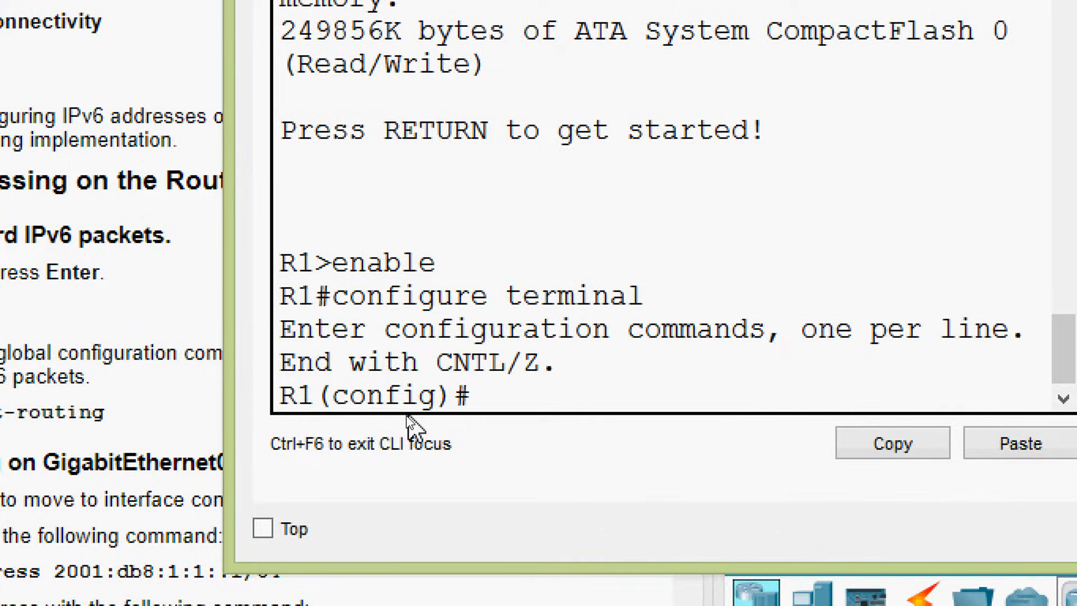
Step: Enable IPv6 packet forwarding on R1 with the ipv6 unicast-routing command
type("ipv6")
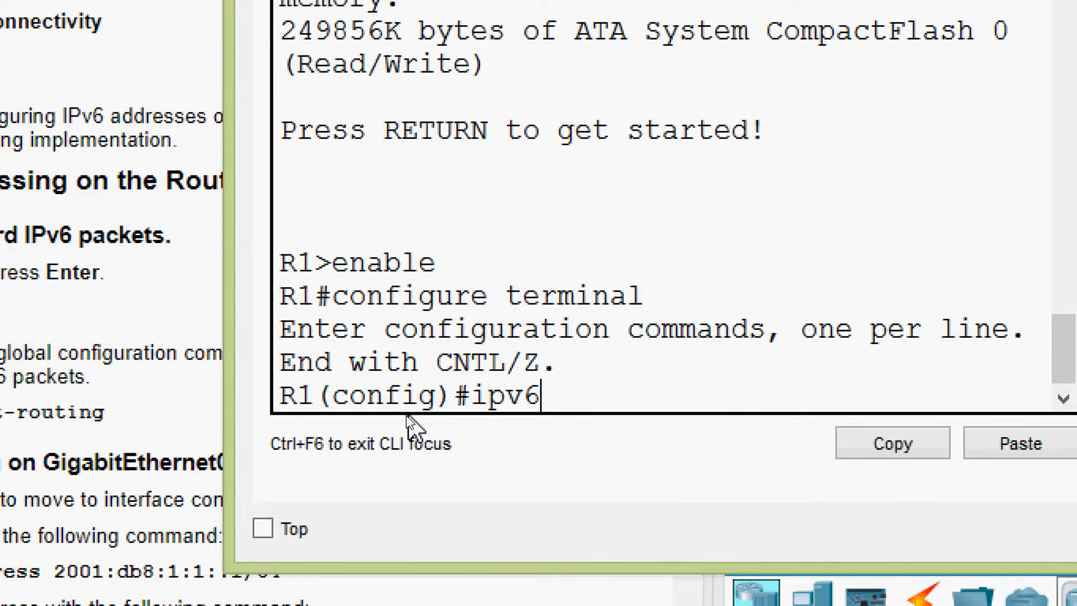
type(" uni?")
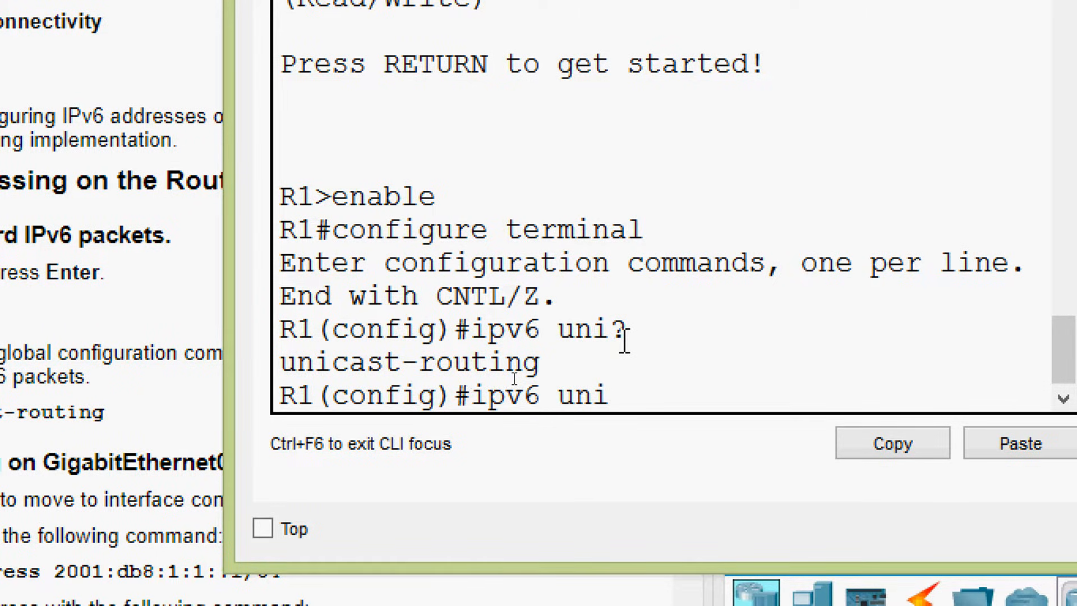
key("Tab")
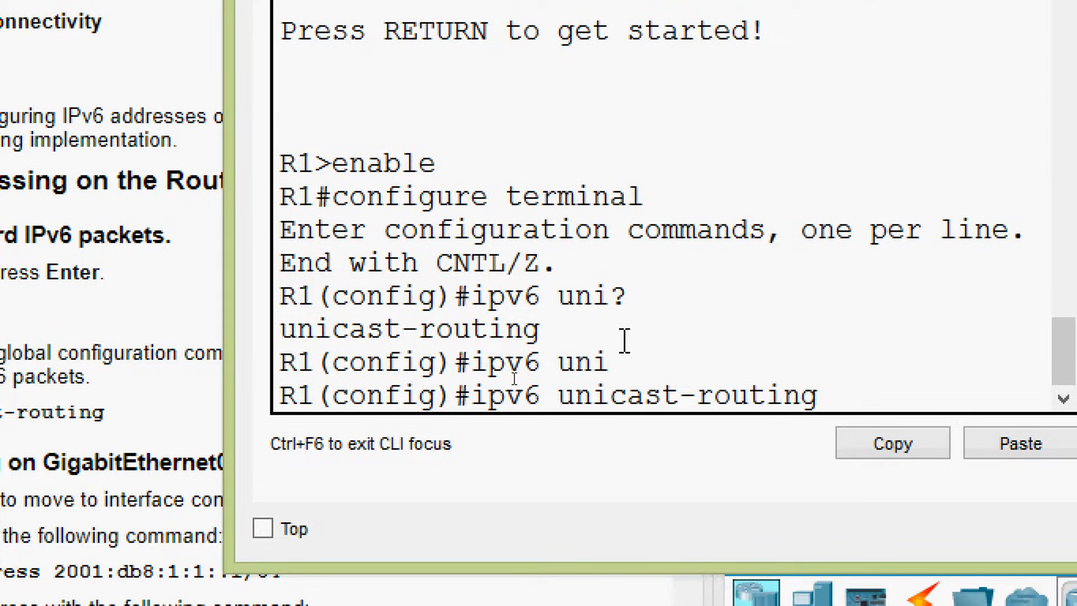
key("Return")
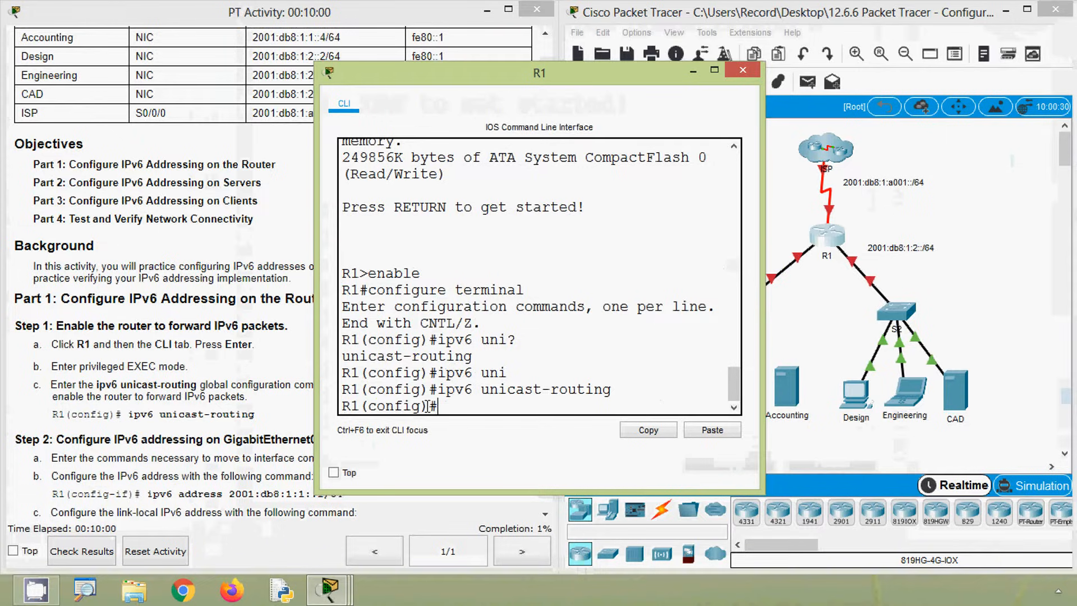
Step: Examine the Step 2 instructions, the port labels on R1's links in the topology, and the G0/0 entry in the addressing table
left_click(250, 427)
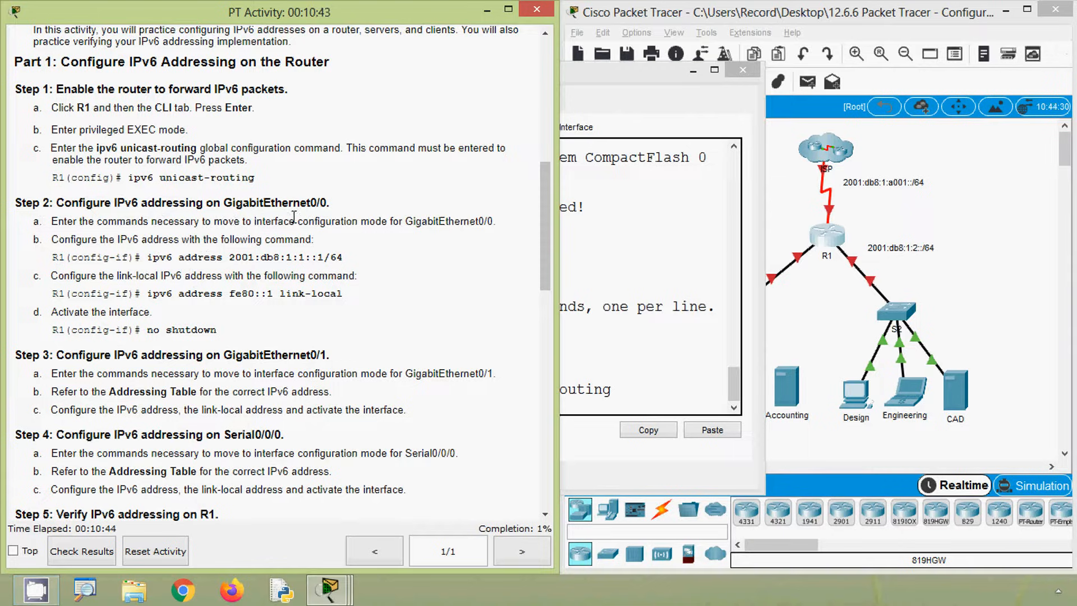
left_click(988, 298)
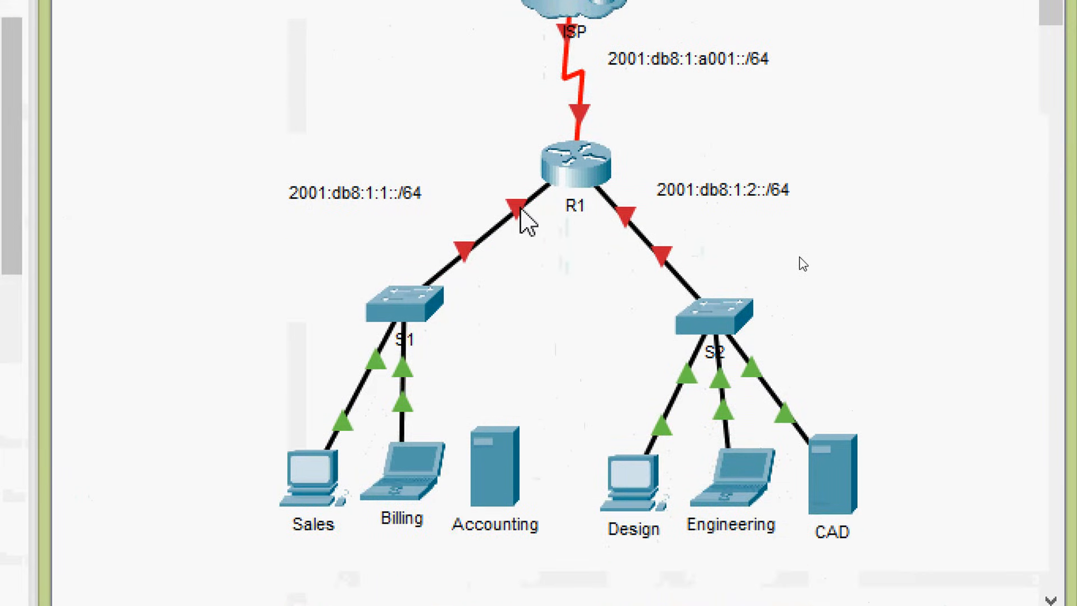
mouse_move(524, 218)
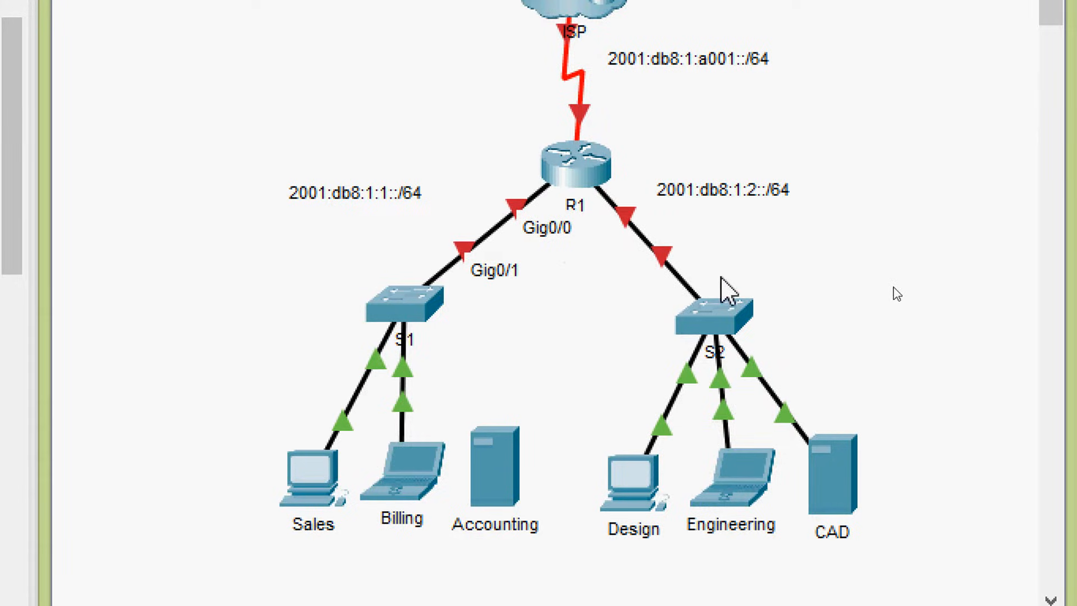
mouse_move(629, 215)
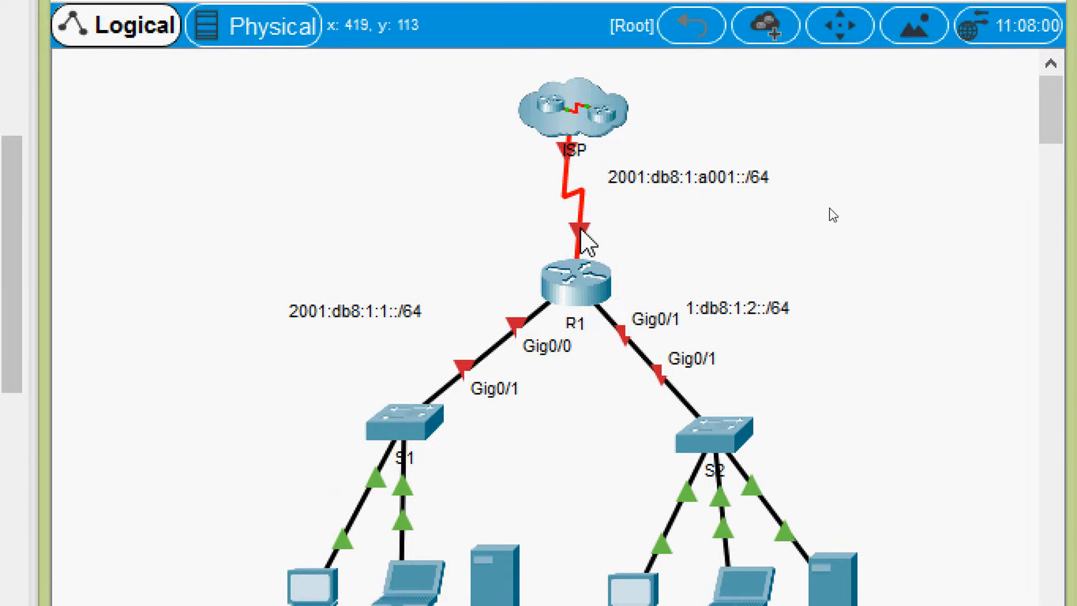
mouse_move(581, 230)
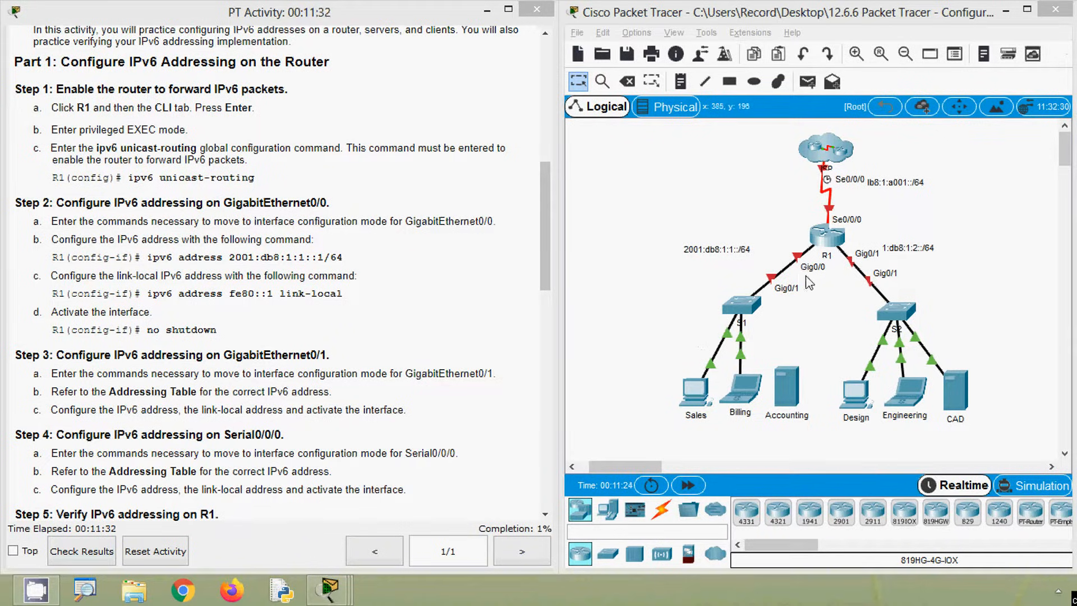
left_click(97, 235)
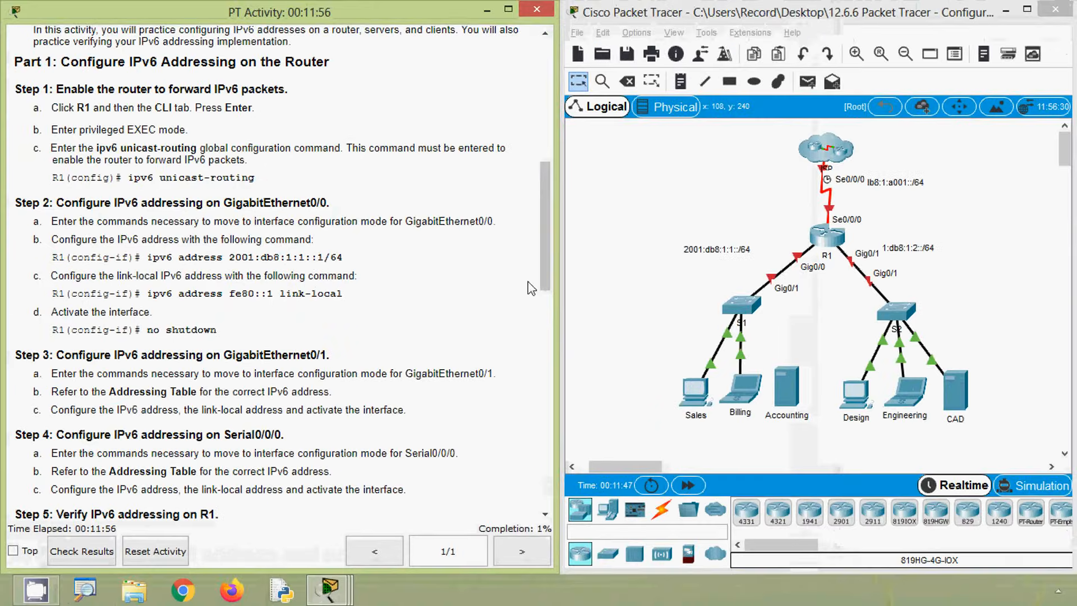
left_click_drag(550, 264, 542, 141)
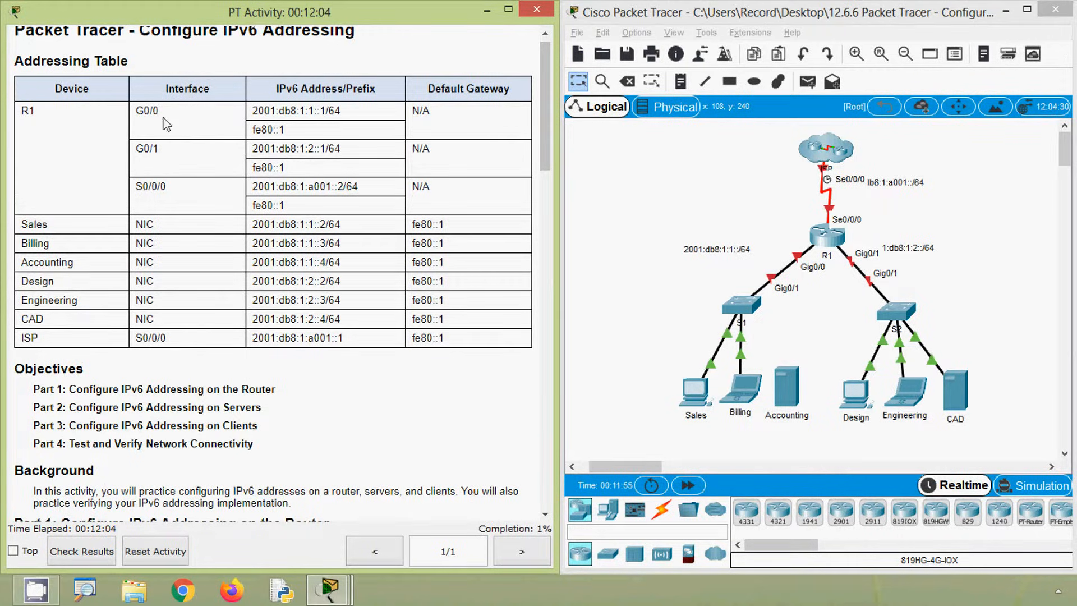
left_click_drag(252, 114, 343, 116)
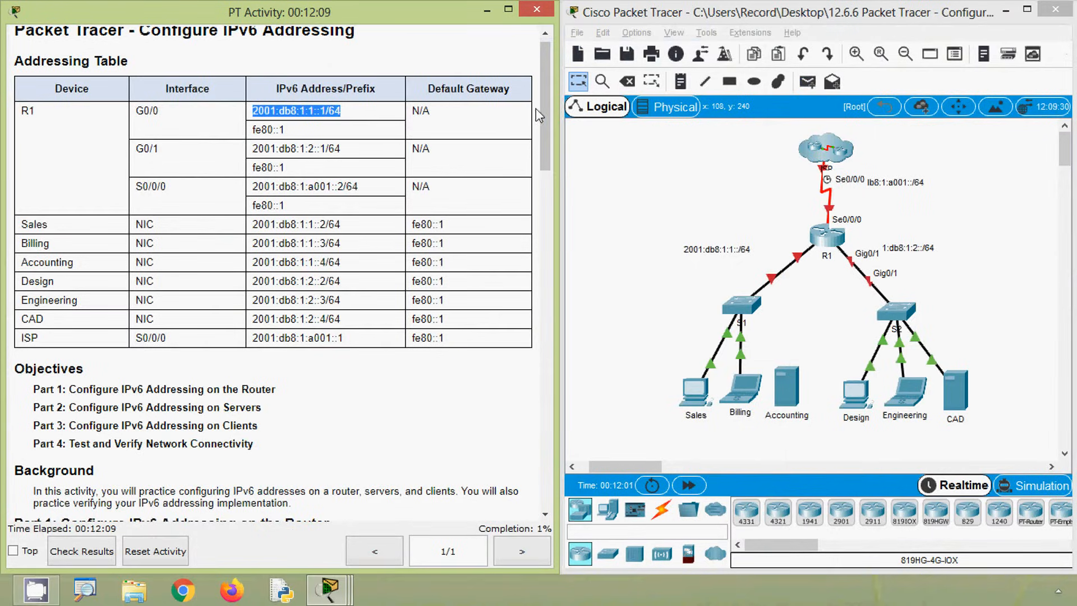
left_click_drag(545, 115, 555, 235)
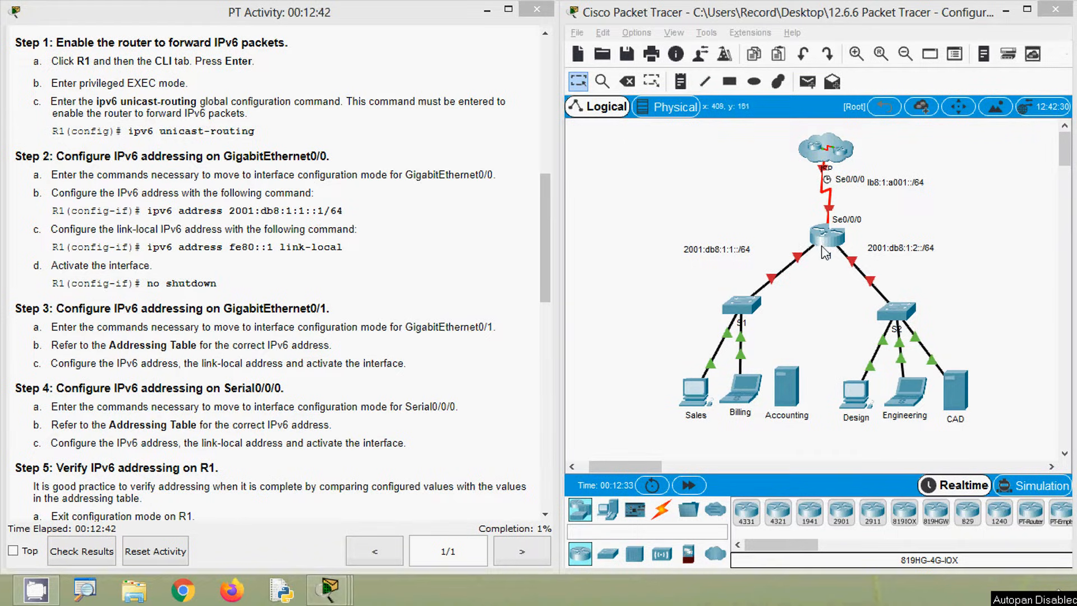
Step: Return to R1's command line and enter interface configuration mode for GigabitEthernet 0/0
left_click(808, 237)
left_click(810, 237)
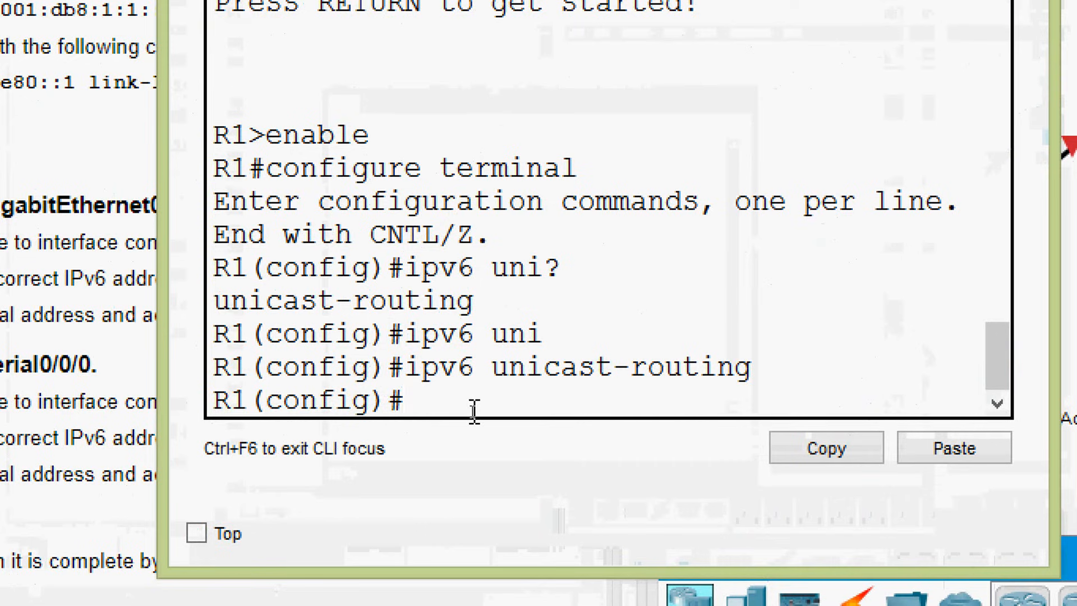
type("interfa")
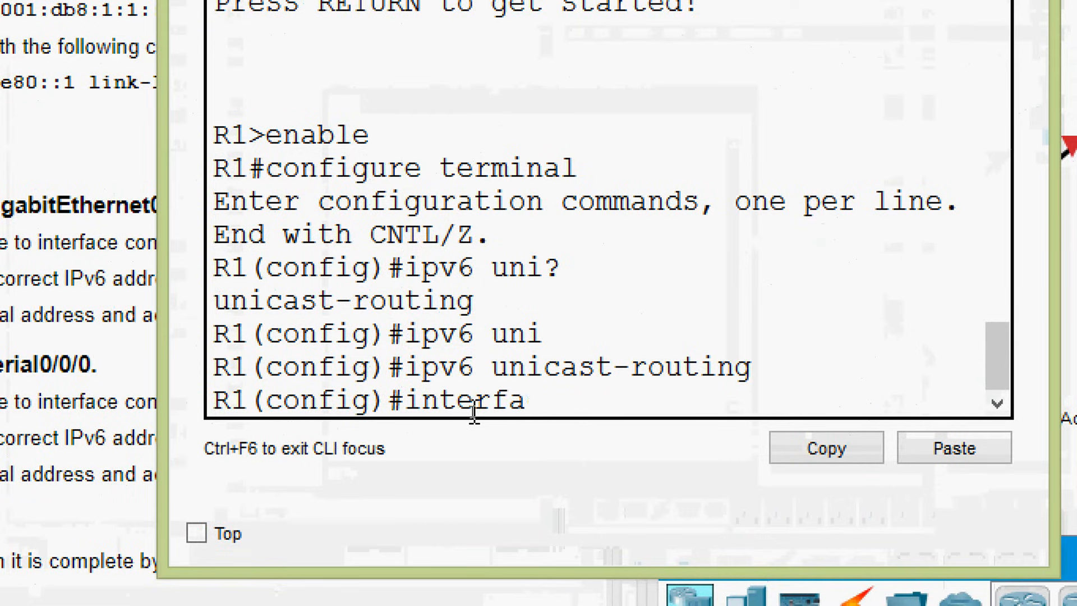
type("ce g")
key("Tab")
type("0/0")
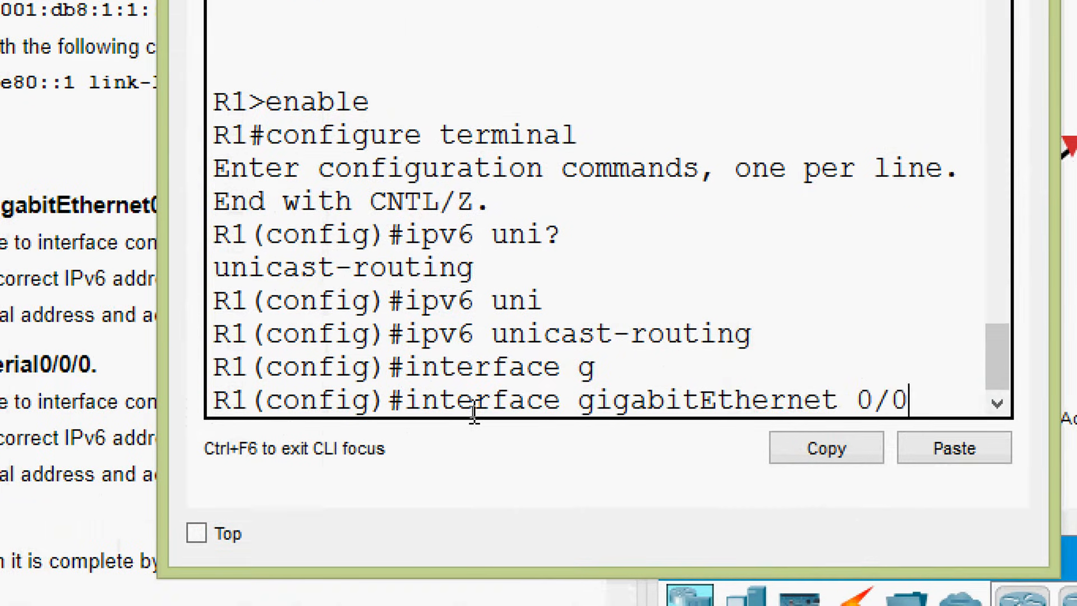
key("Return")
Step: Assign the IPv6 address 2001:db8:1:1::1/64, copied from the instructions, to R1's GigabitEthernet 0/0 interface
type("ip")
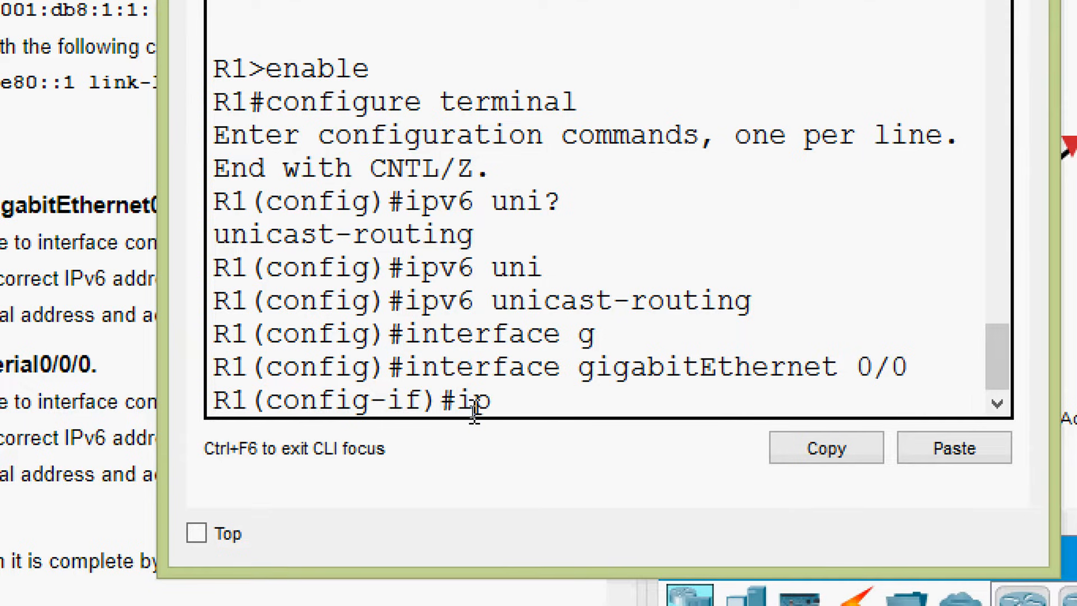
type("v")
key("Tab")
type("ad")
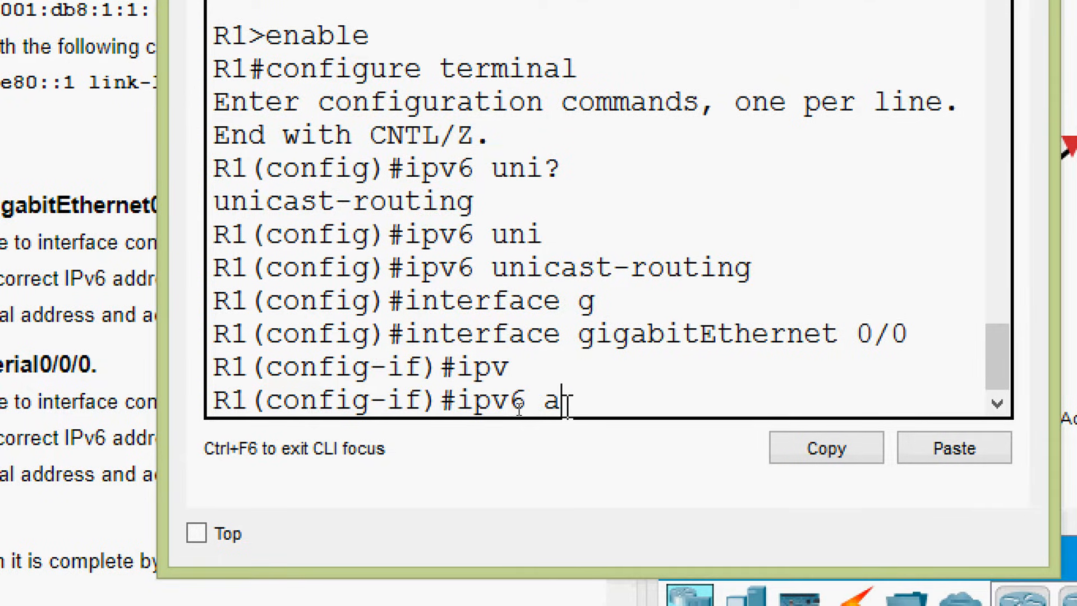
key("Tab")
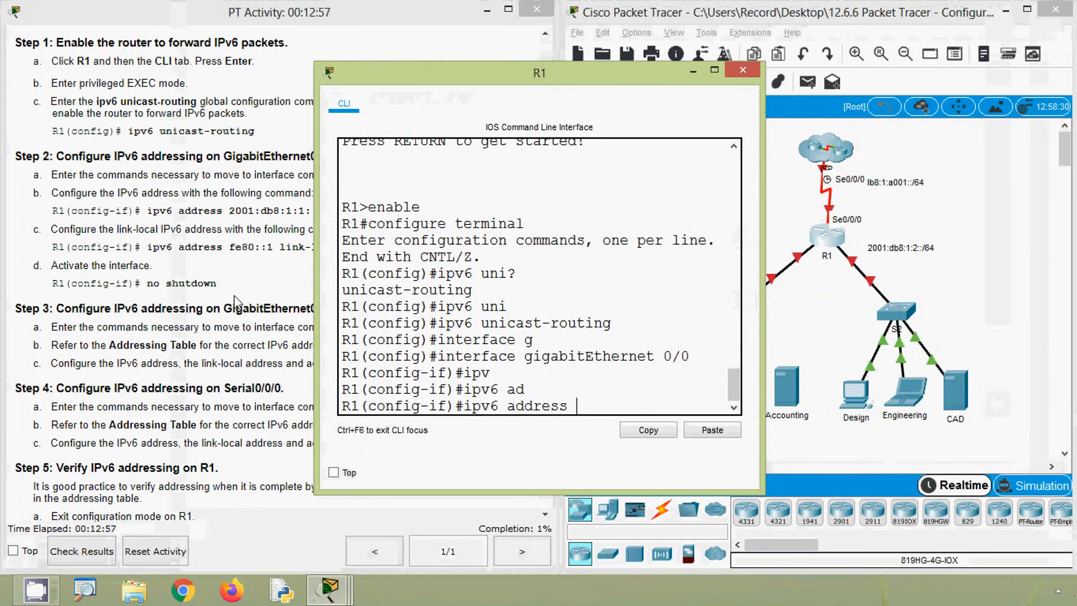
left_click(239, 246)
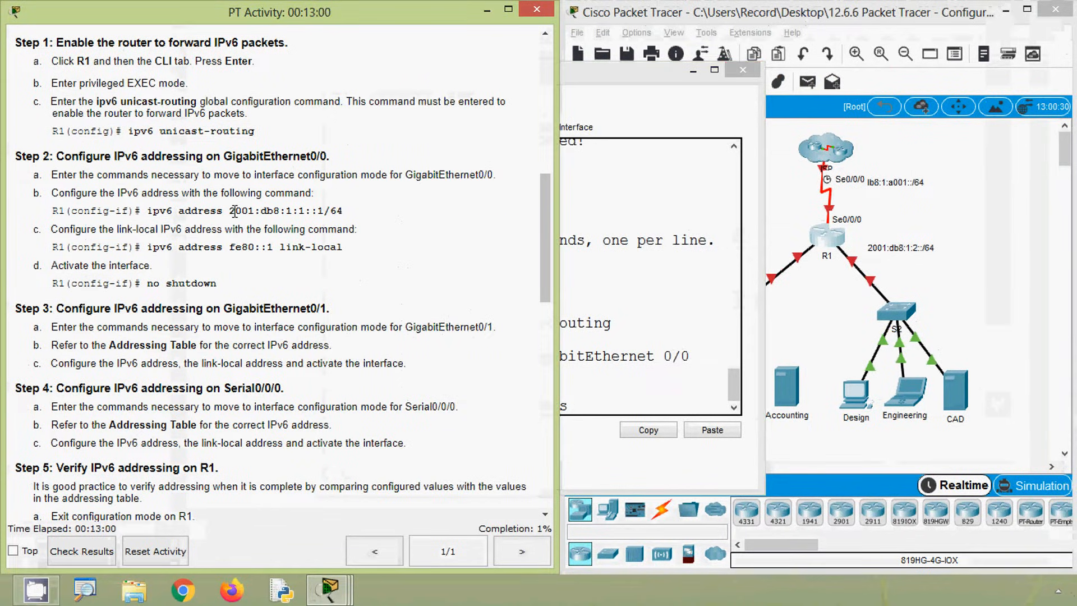
left_click_drag(230, 211, 350, 221)
key("ctrl+c")
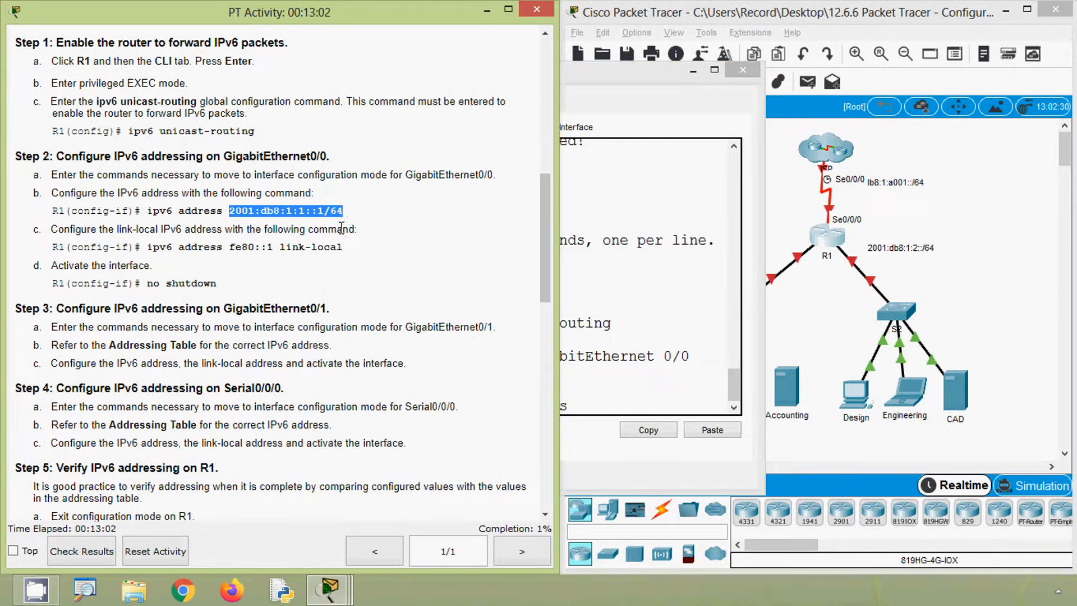
left_click(627, 326)
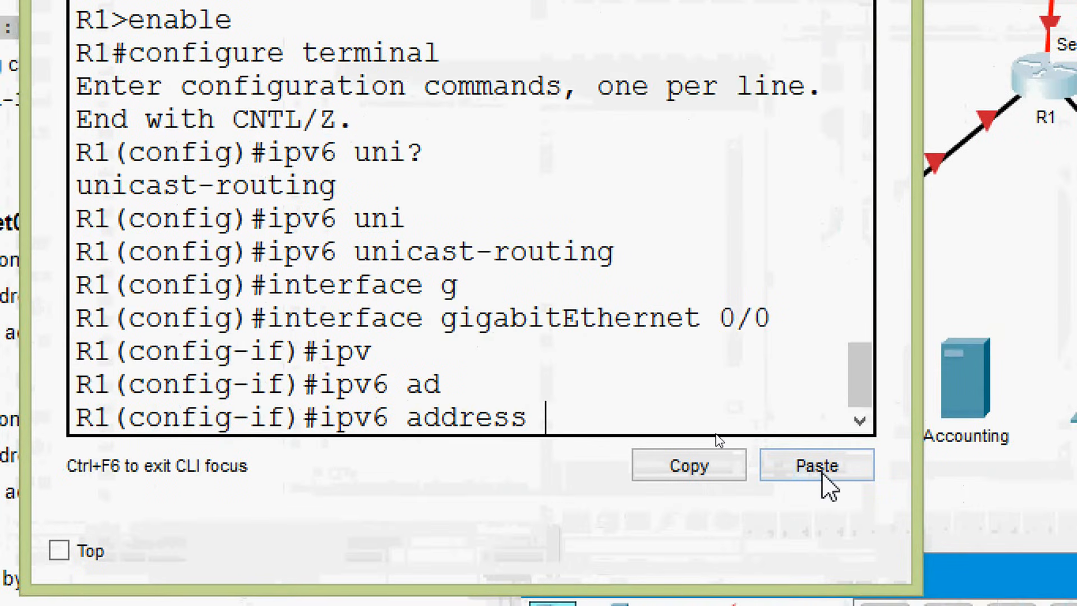
left_click(712, 431)
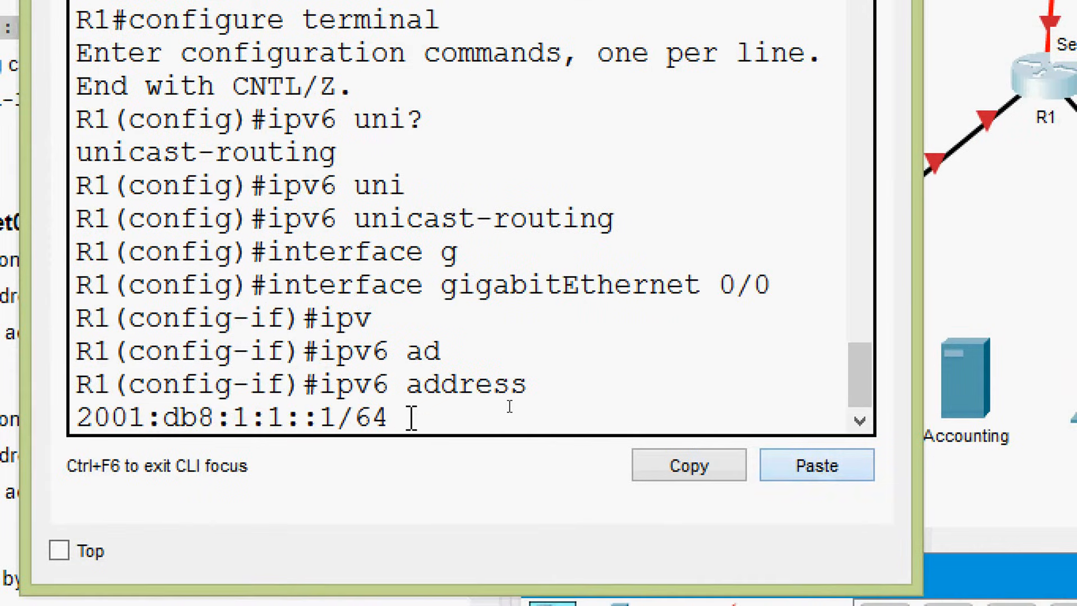
key("Return")
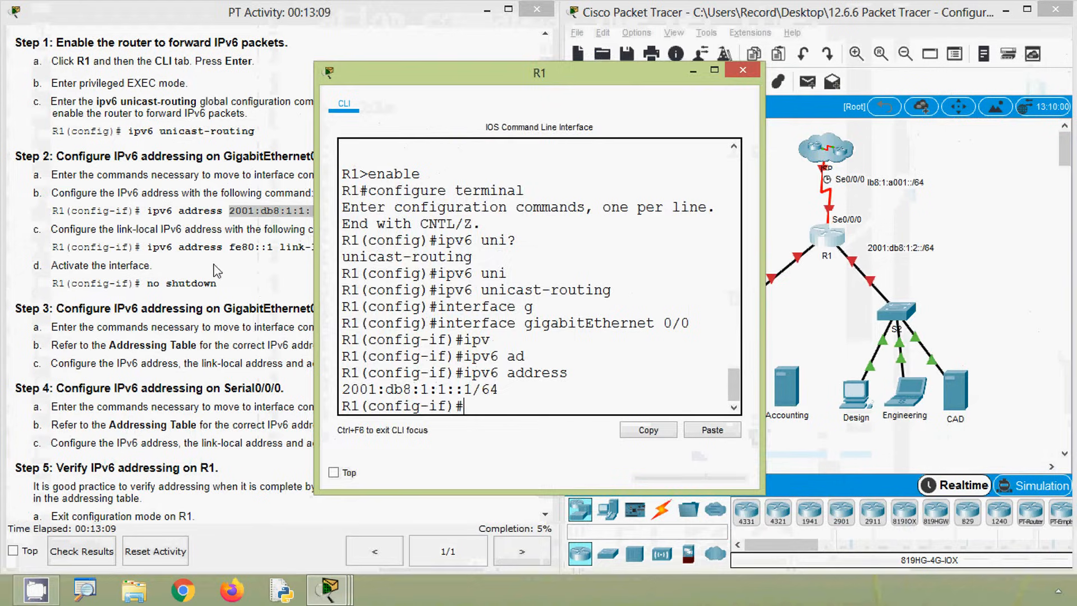
Step: Check the link-local address listed for R1's G0/0 interface in the addressing table, then return to the Step 2 instructions
left_click(215, 272)
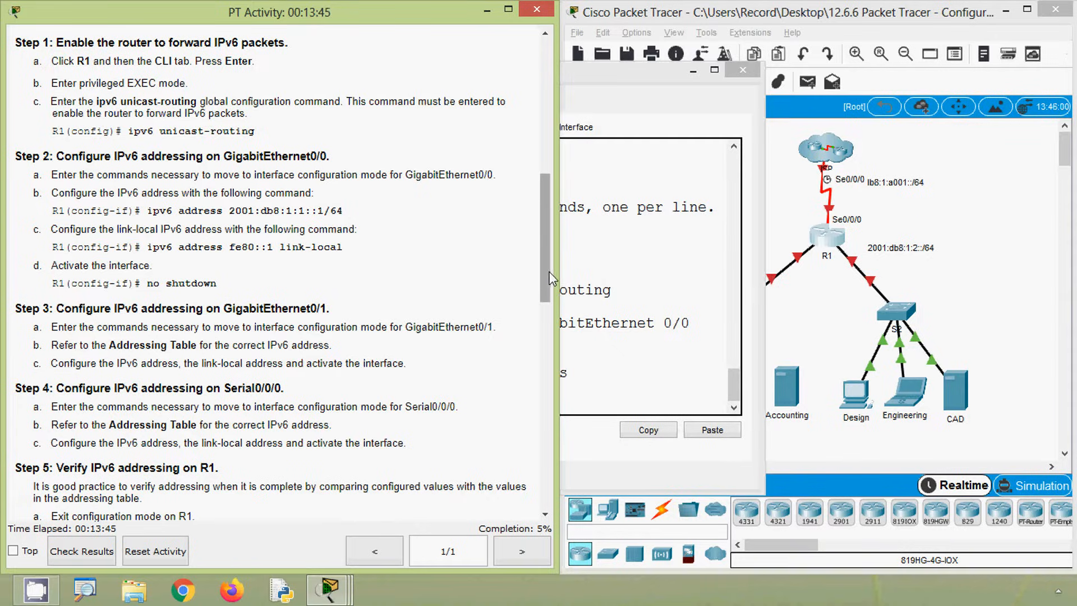
left_click_drag(548, 272, 543, 134)
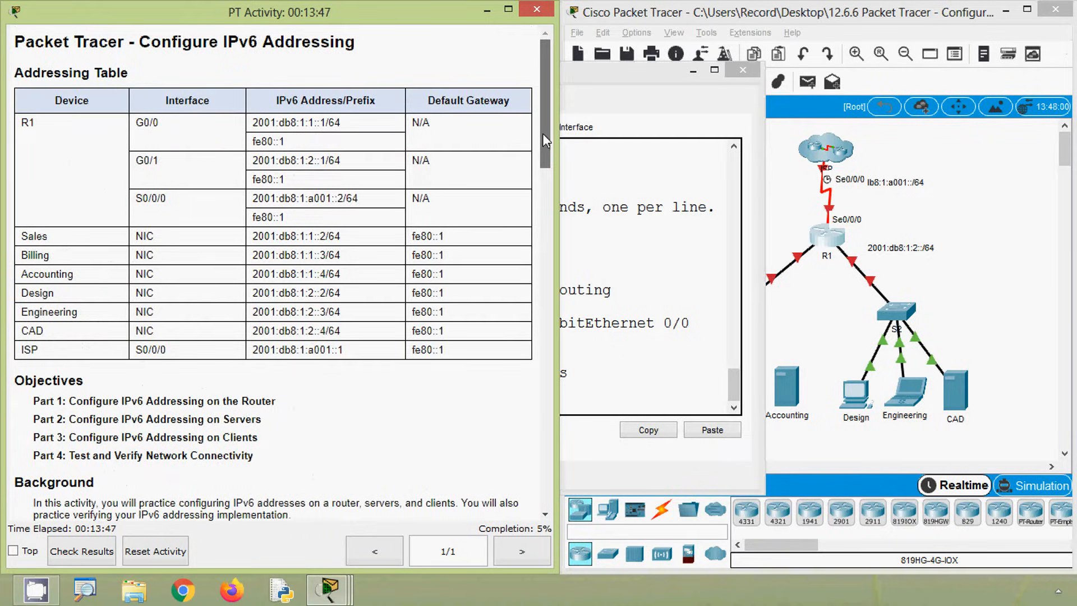
left_click_drag(289, 141, 254, 141)
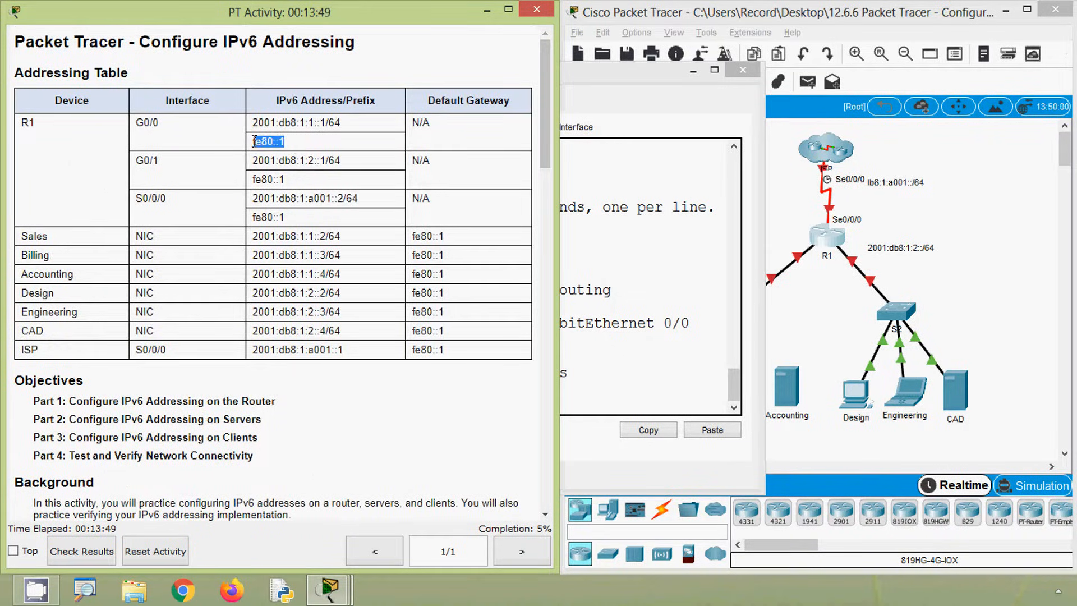
left_click_drag(544, 140, 547, 271)
left_click(571, 360)
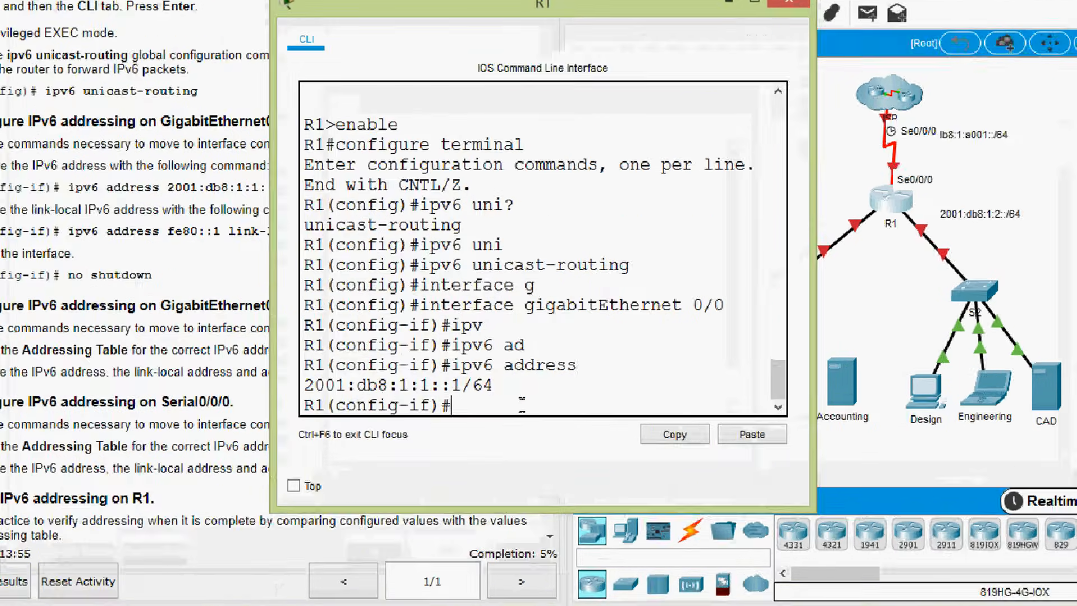
Step: Assign the link-local IPv6 address fe80::1, copied from the instructions, to R1's GigabitEthernet 0/0 interface
type("ipv")
key("Tab")
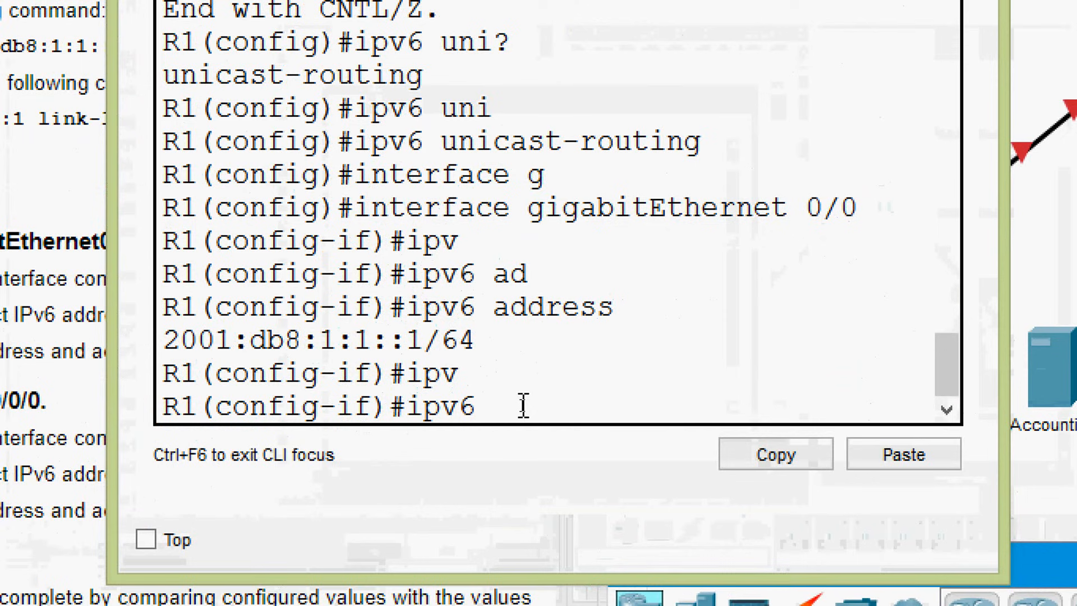
type("ad")
key("Tab")
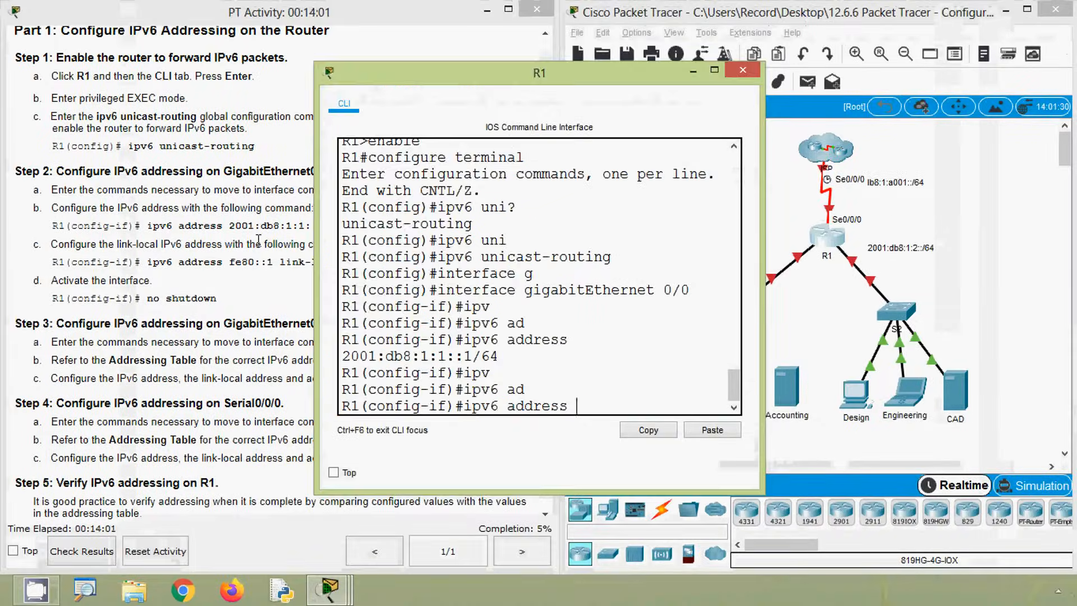
left_click(91, 114)
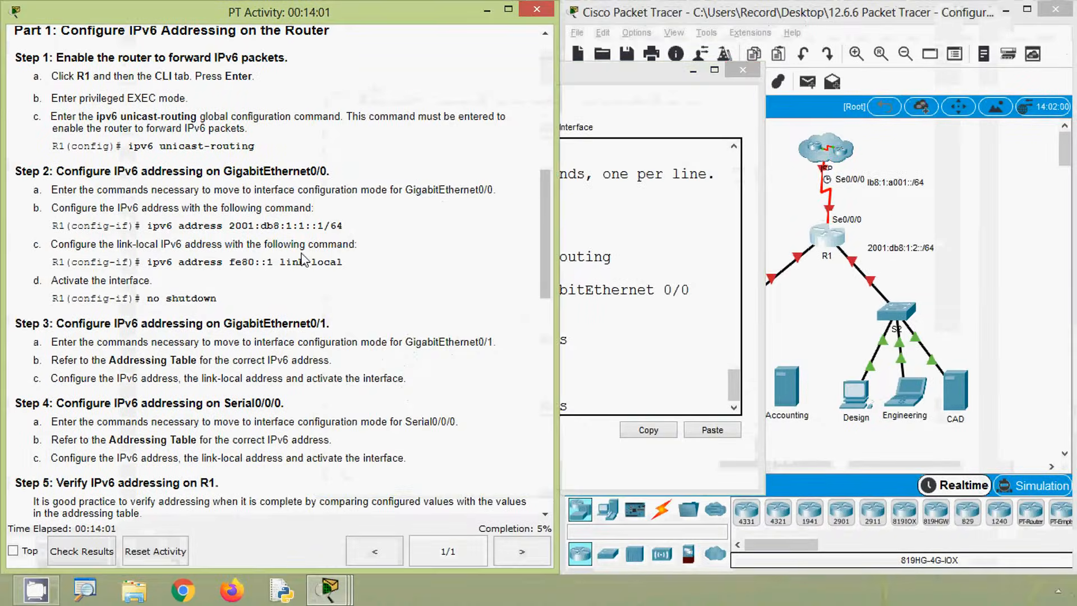
left_click_drag(231, 262, 273, 261)
key("ctrl+c")
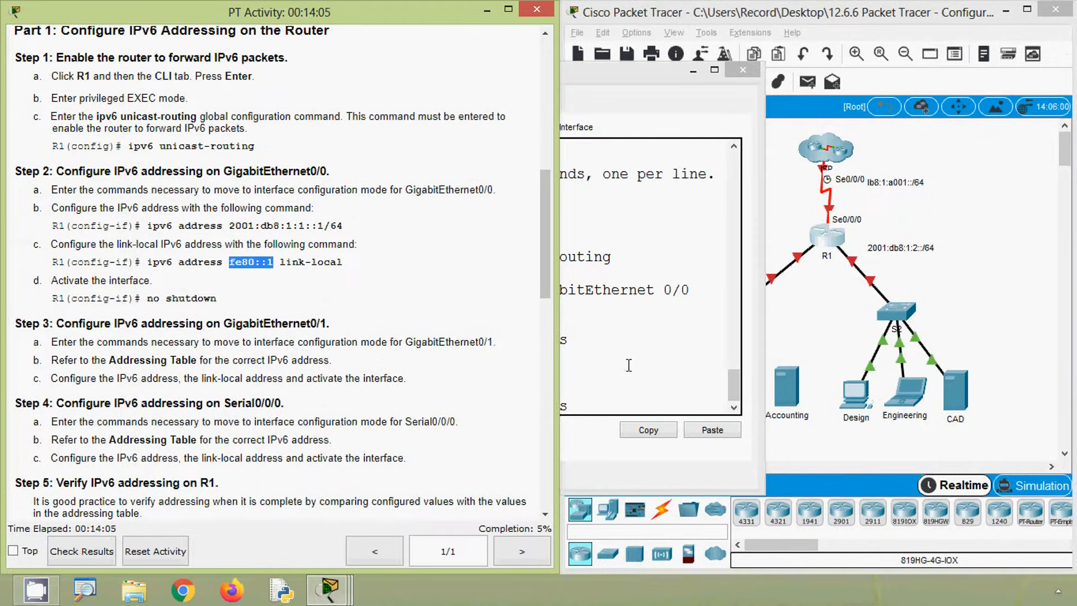
left_click(608, 362)
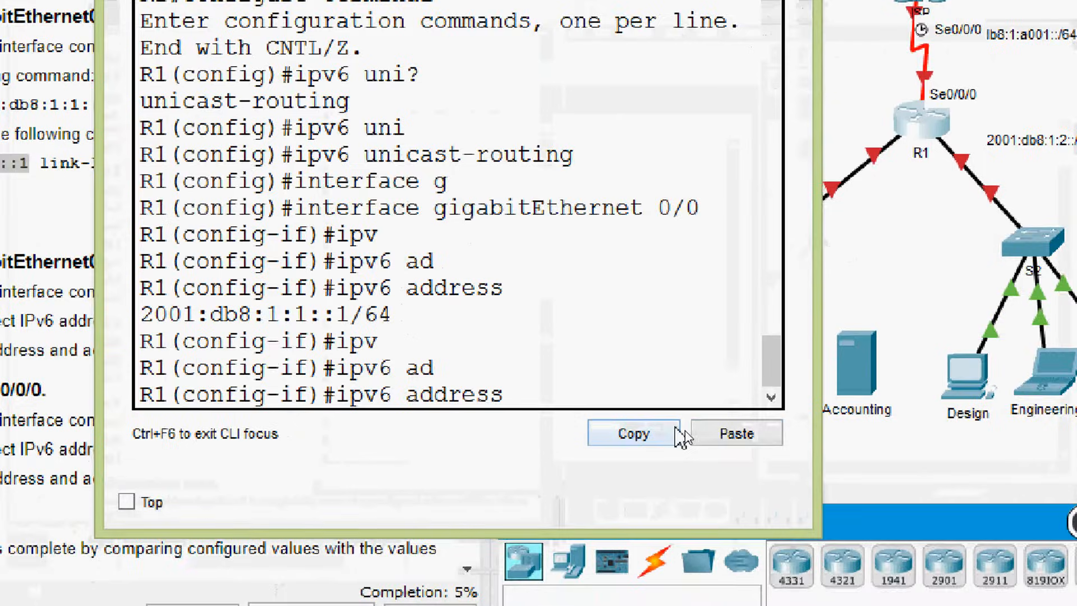
left_click(710, 431)
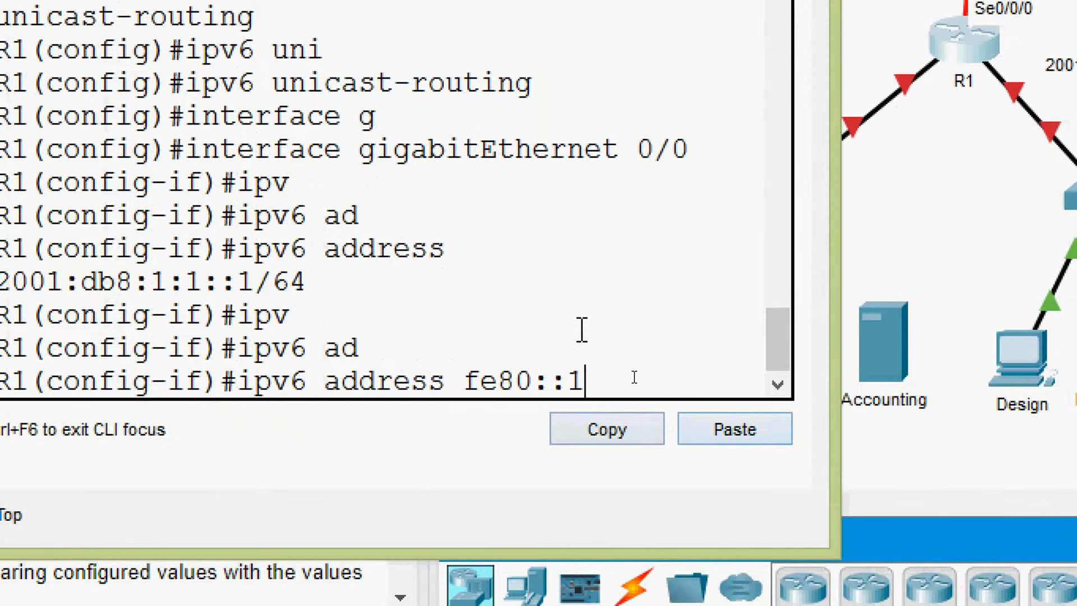
type("link")
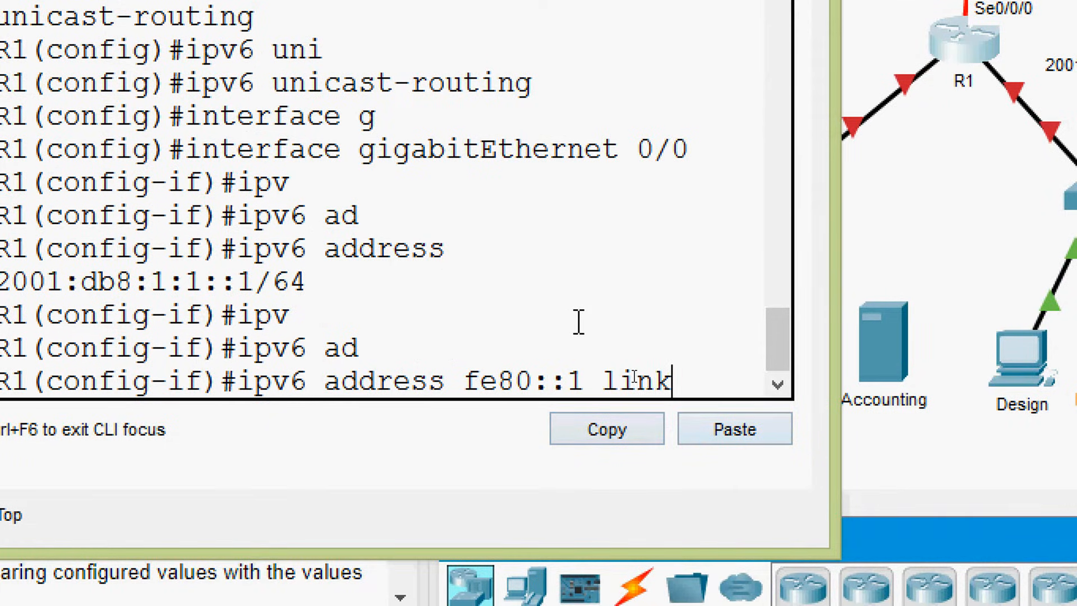
key("Tab")
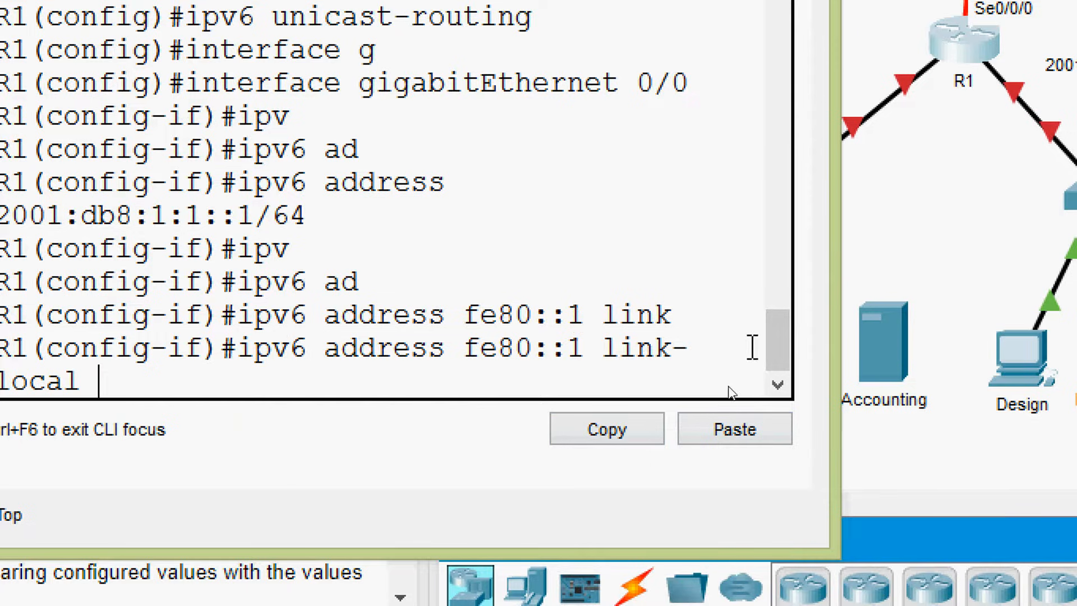
left_click_drag(829, 325, 990, 326)
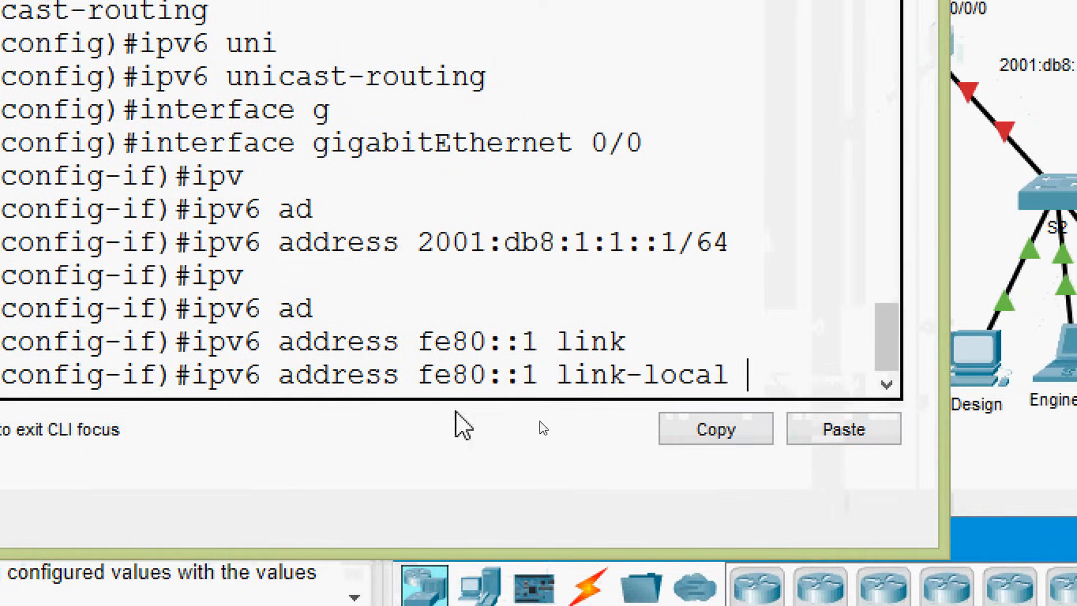
key("Return")
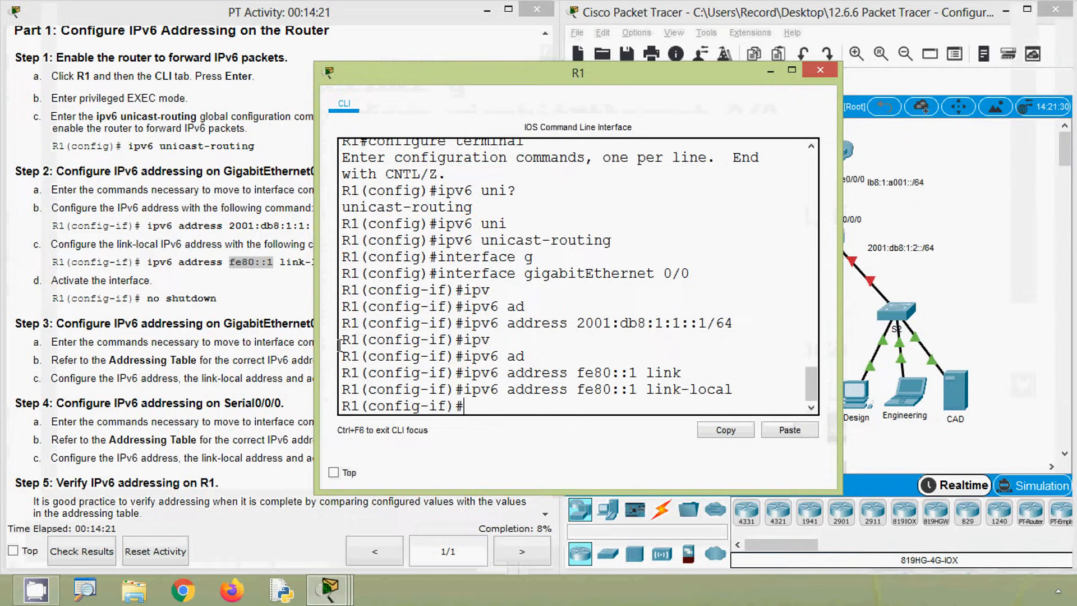
Step: Activate R1's GigabitEthernet 0/0 interface with the no shutdown command
left_click(192, 292)
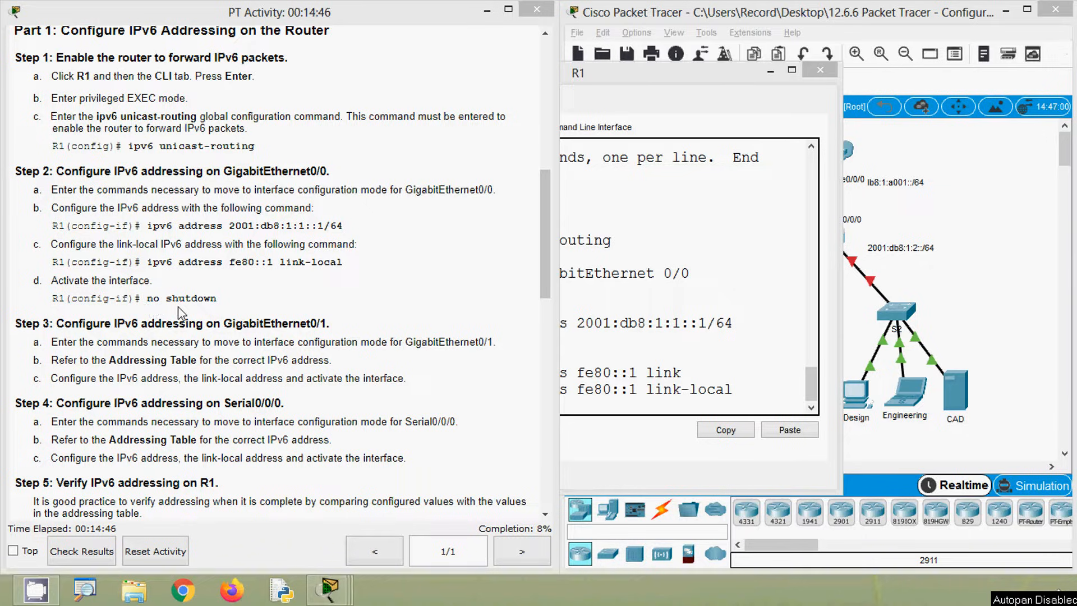
left_click(596, 368)
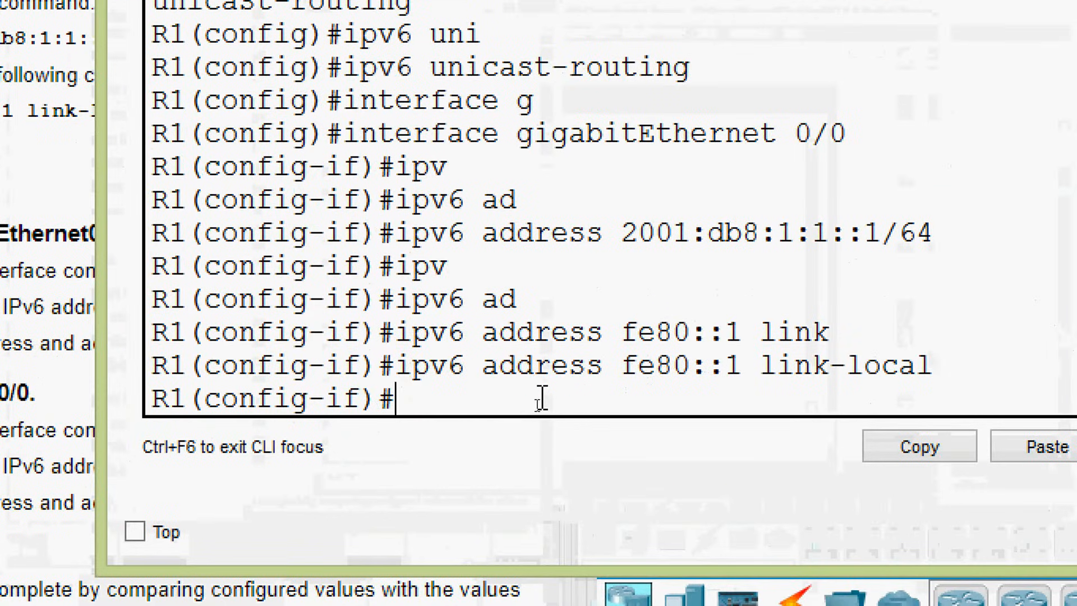
type("no shut")
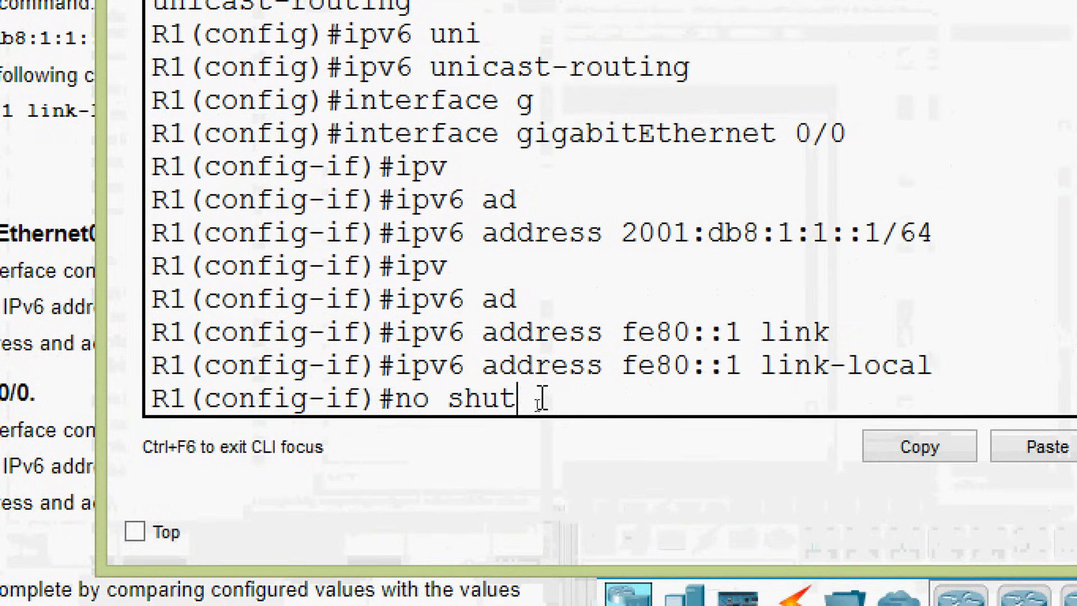
key("Tab")
key("Return")
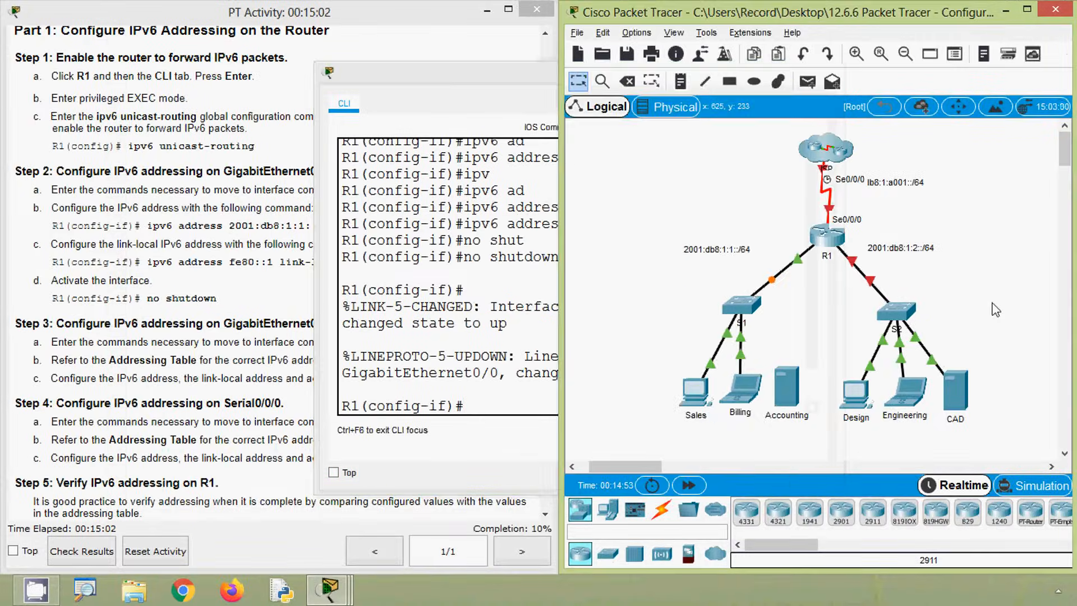
Step: Examine the Step 3 instructions, the port labels on the R1–S2 link, and R1's G0/1 entry in the addressing table
left_click(911, 310)
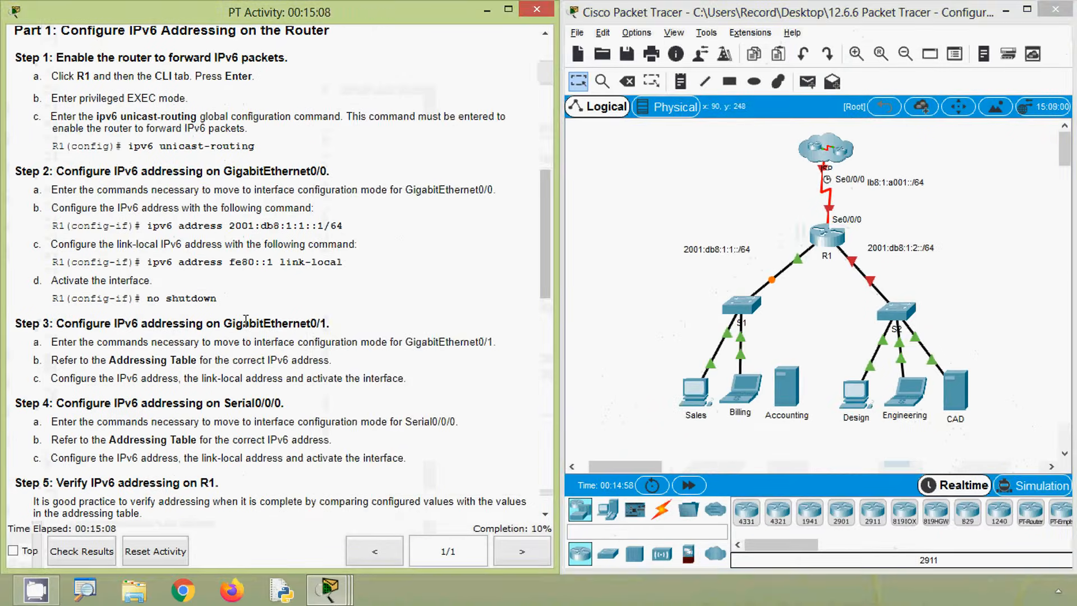
scroll(196, 284, "down", 3)
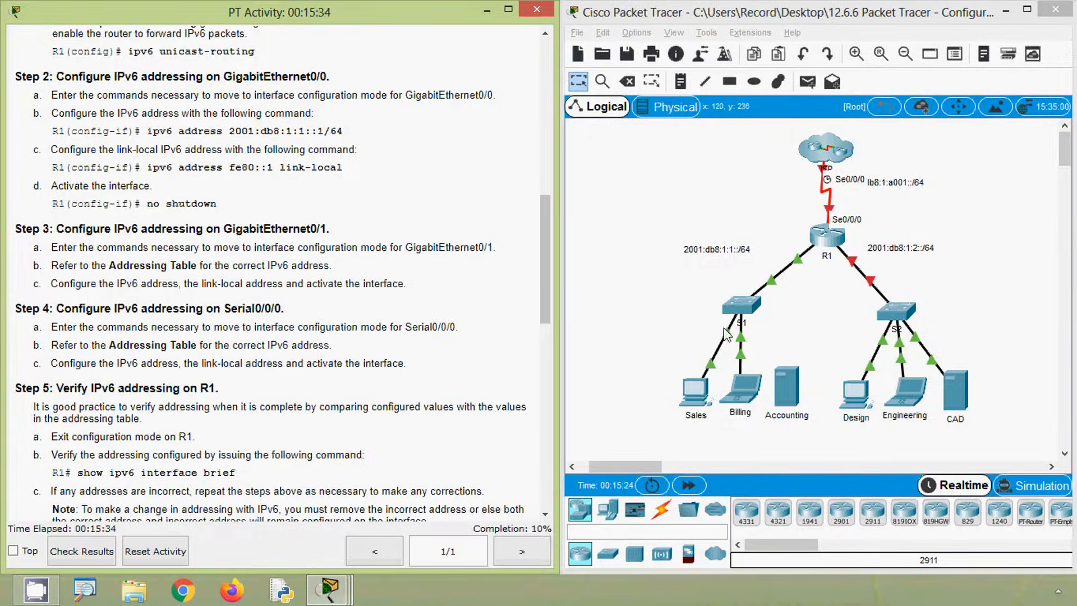
left_click(1014, 302)
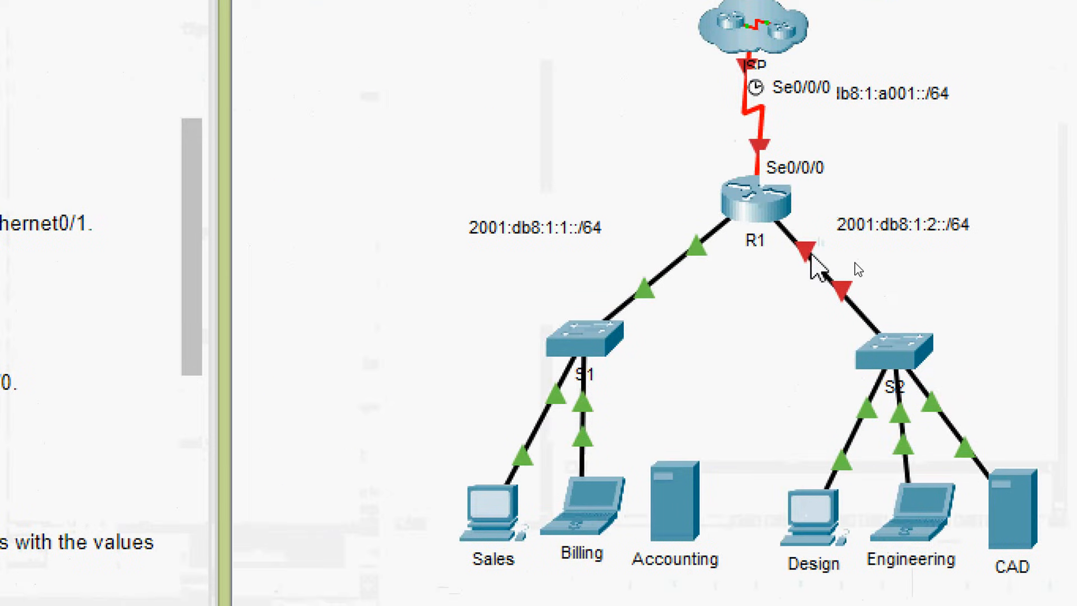
mouse_move(808, 255)
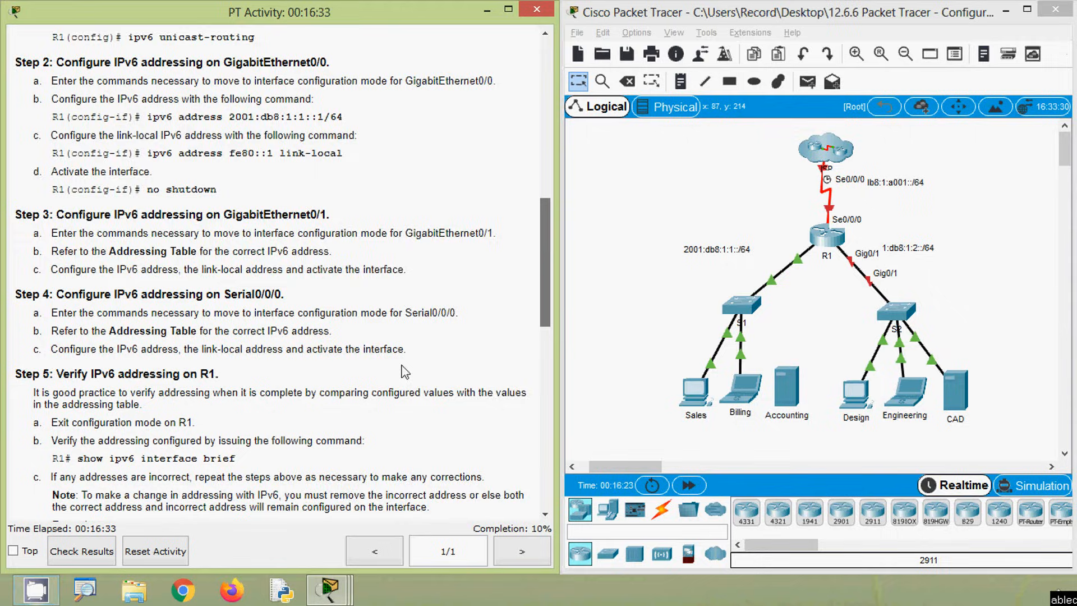
scroll(553, 337, "down", 3)
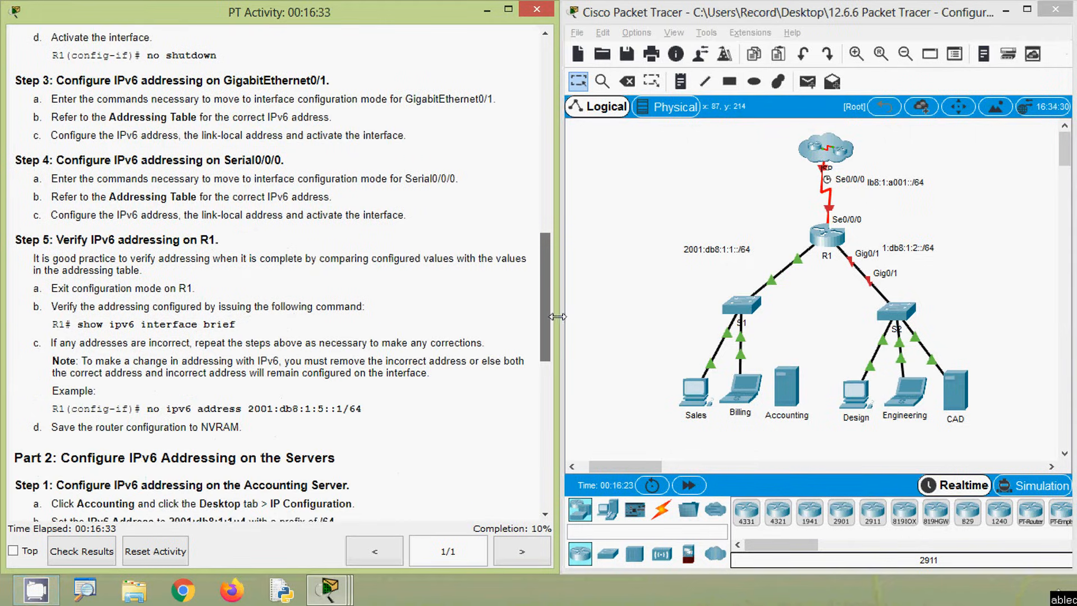
scroll(550, 269, "up", 15)
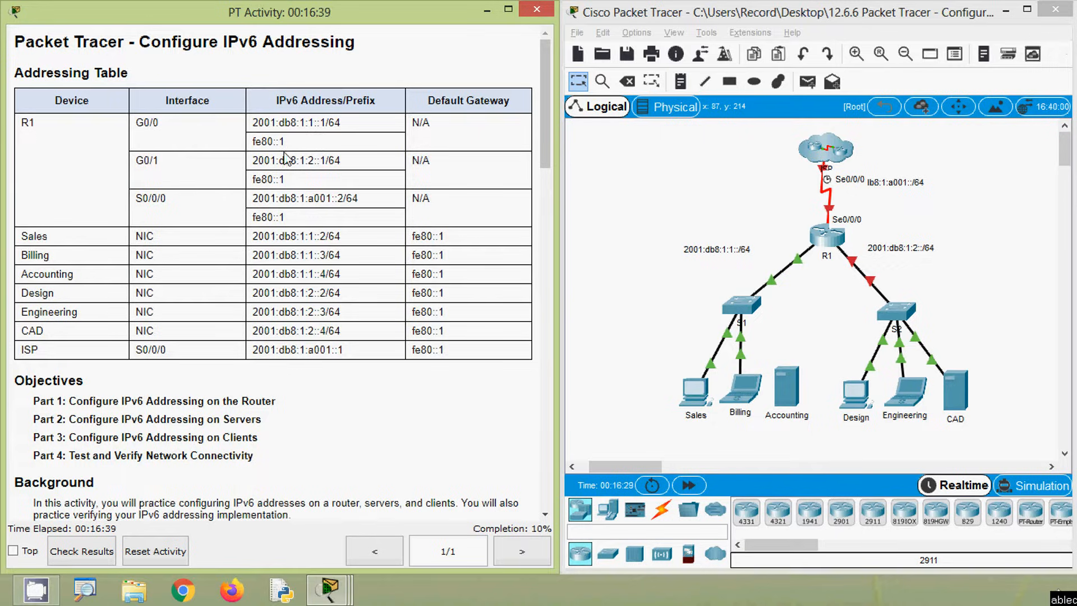
left_click_drag(160, 162, 136, 163)
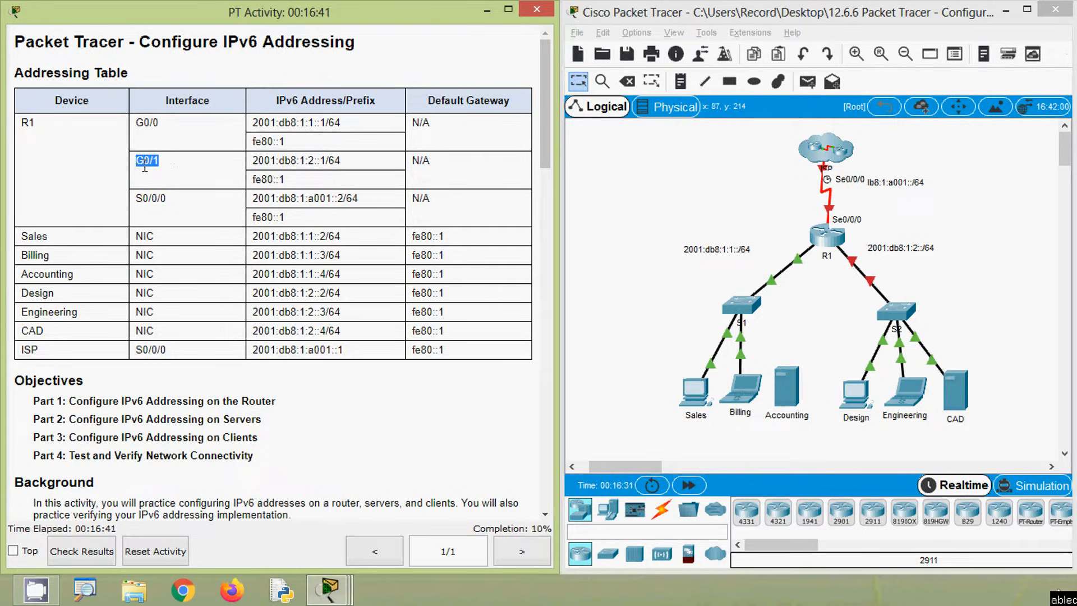
left_click_drag(252, 161, 338, 161)
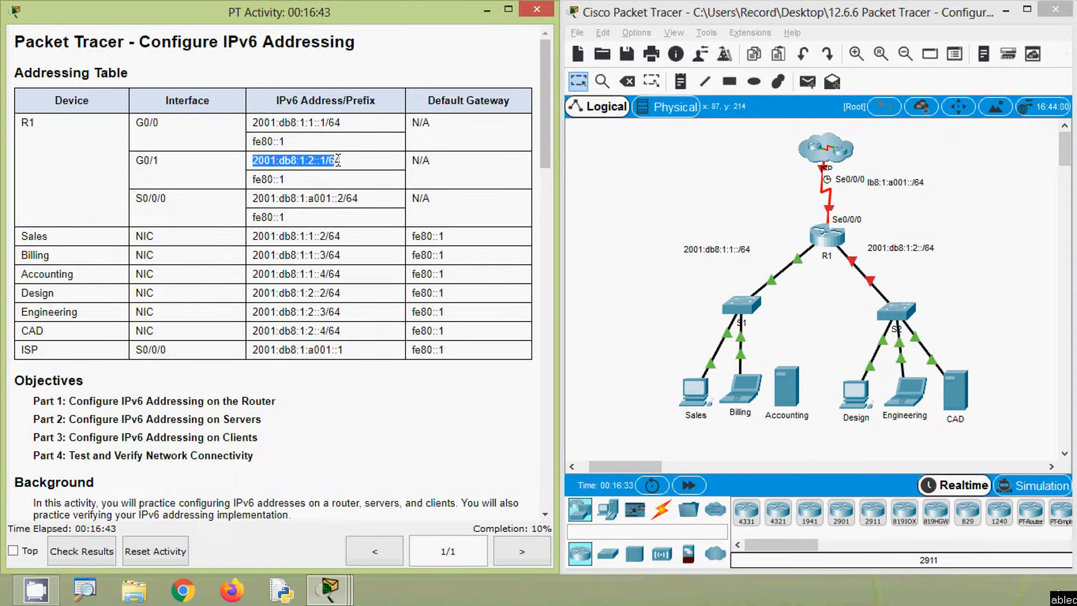
left_click(317, 191)
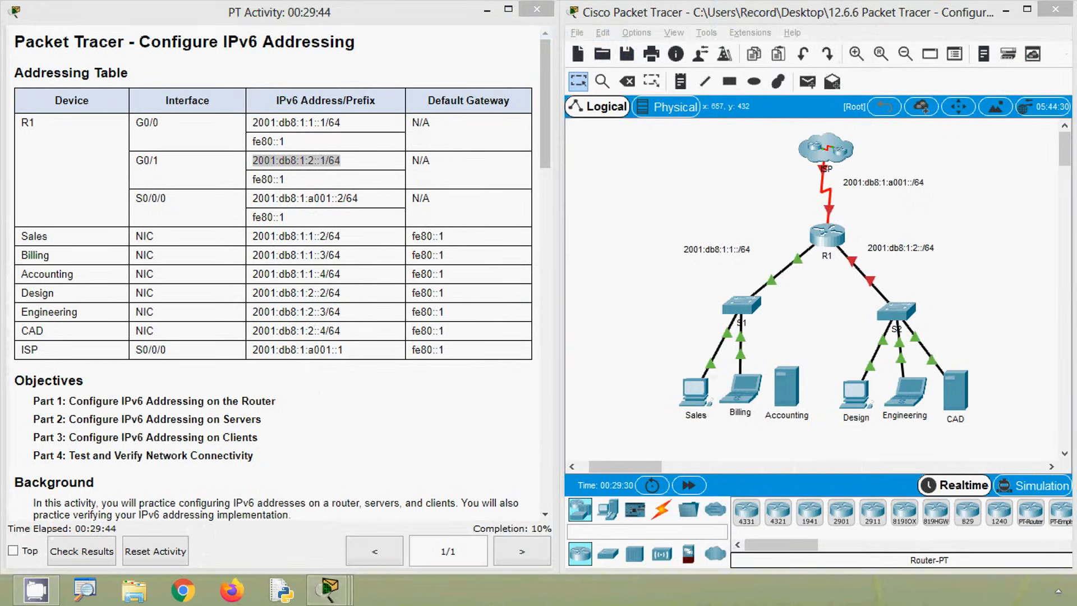
Step: Open R1's command line and enter global configuration mode from privileged EXEC mode
left_click(827, 238)
left_click(390, 390)
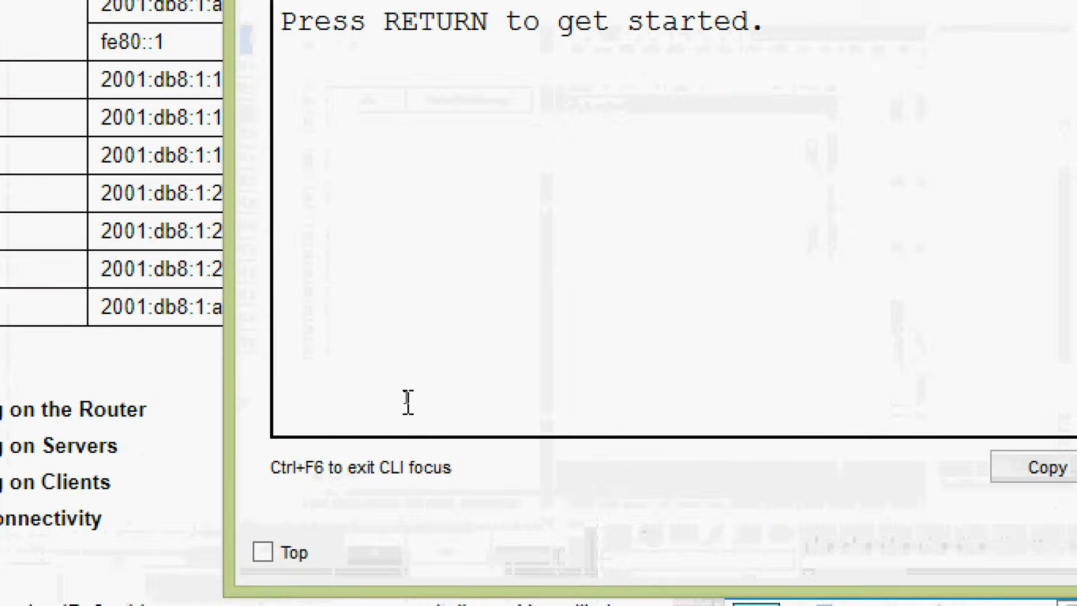
key("Return")
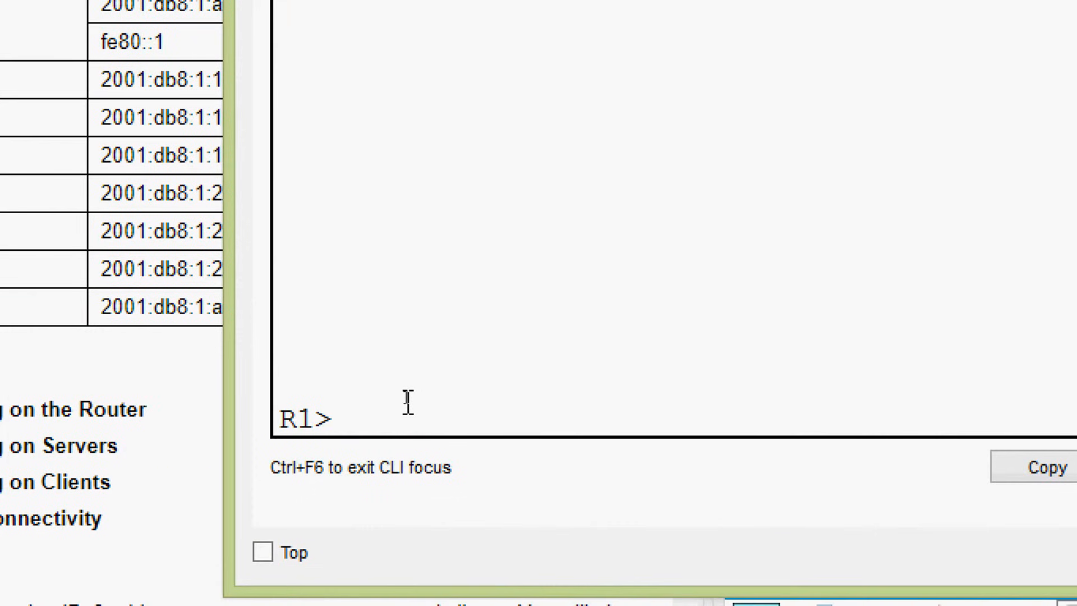
type("ena")
key("Tab")
key("Return")
type("conf")
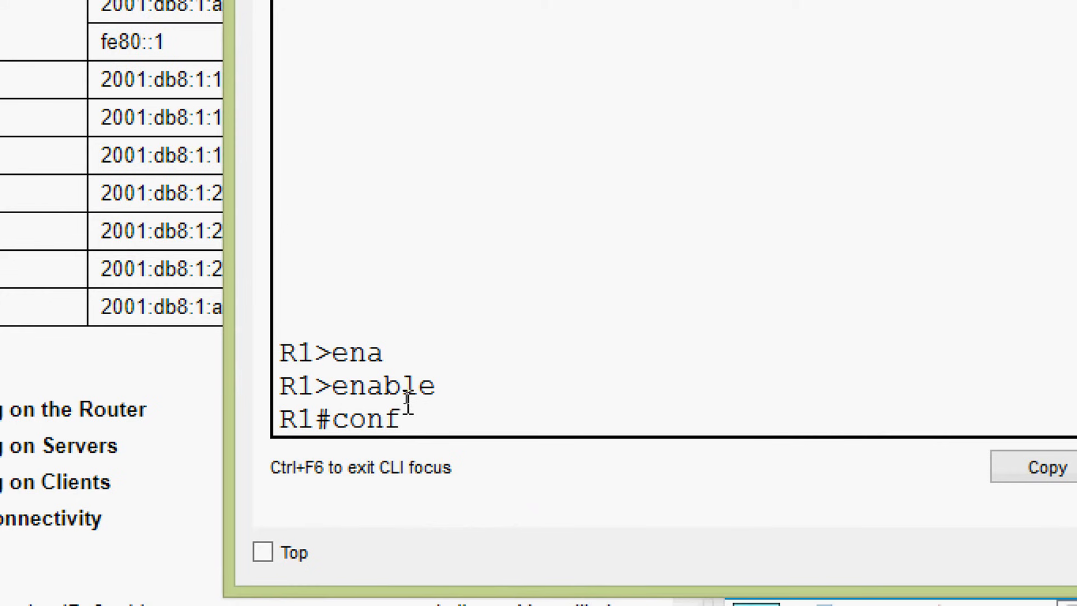
type(" t")
key("Return")
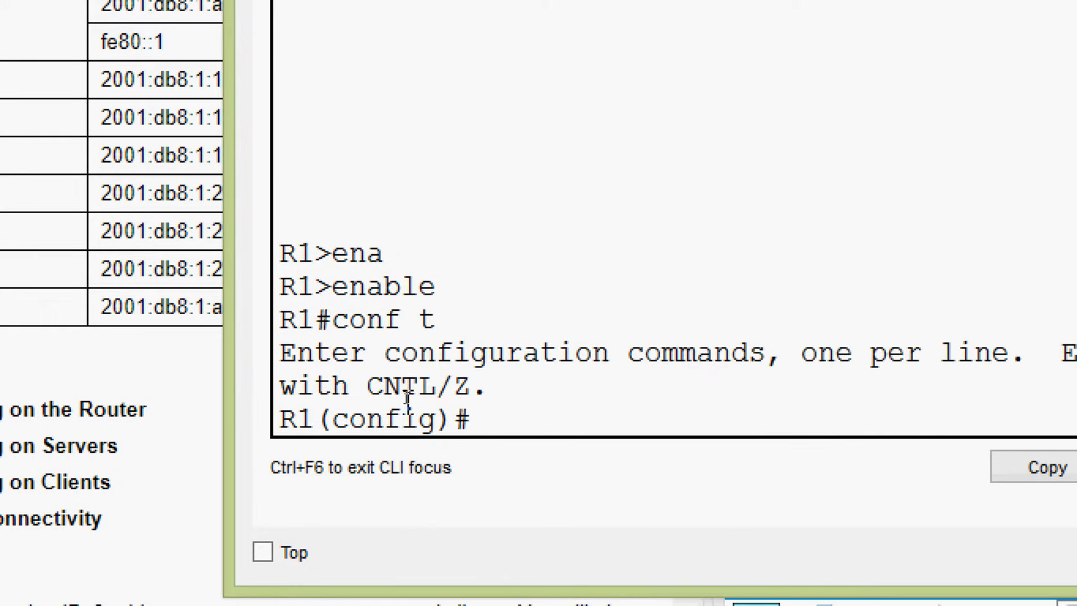
Step: Enter interface configuration mode for GigabitEthernet 0/1 on R1
type("inter")
key("Tab")
type("g")
key("Tab")
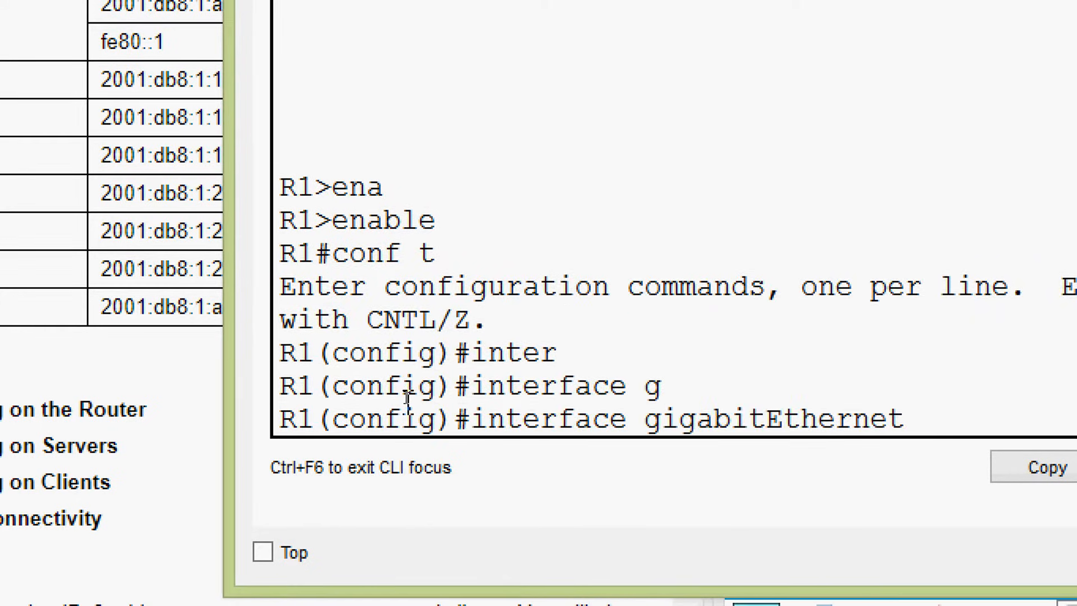
type("0/1")
key("Return")
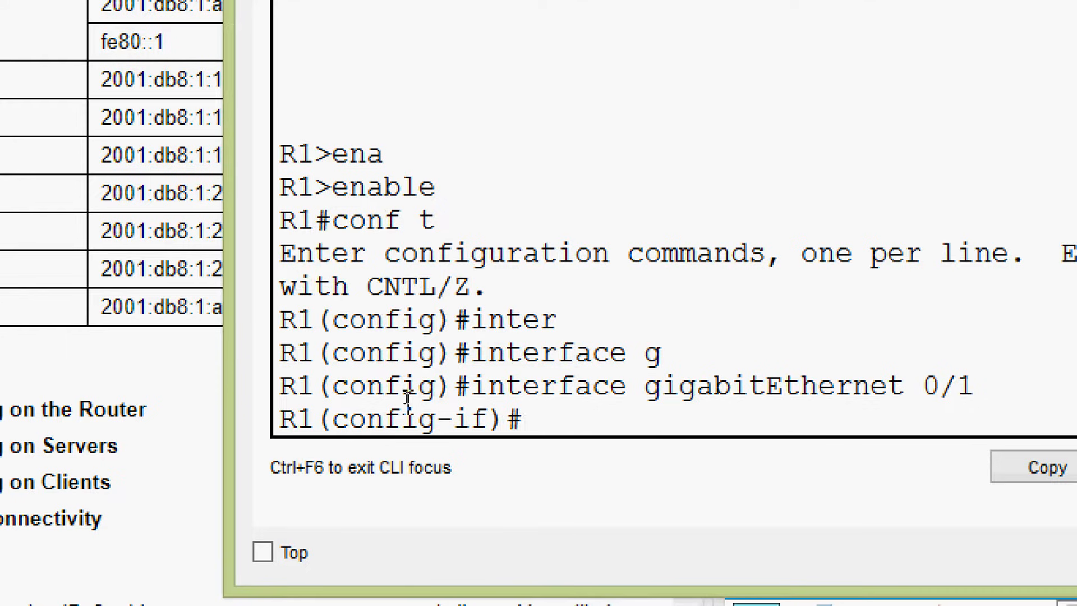
Step: Assign the IPv6 address 2001:db8:1:2::1/64 to R1's GigabitEthernet 0/1 interface
type("ipv")
key("Tab")
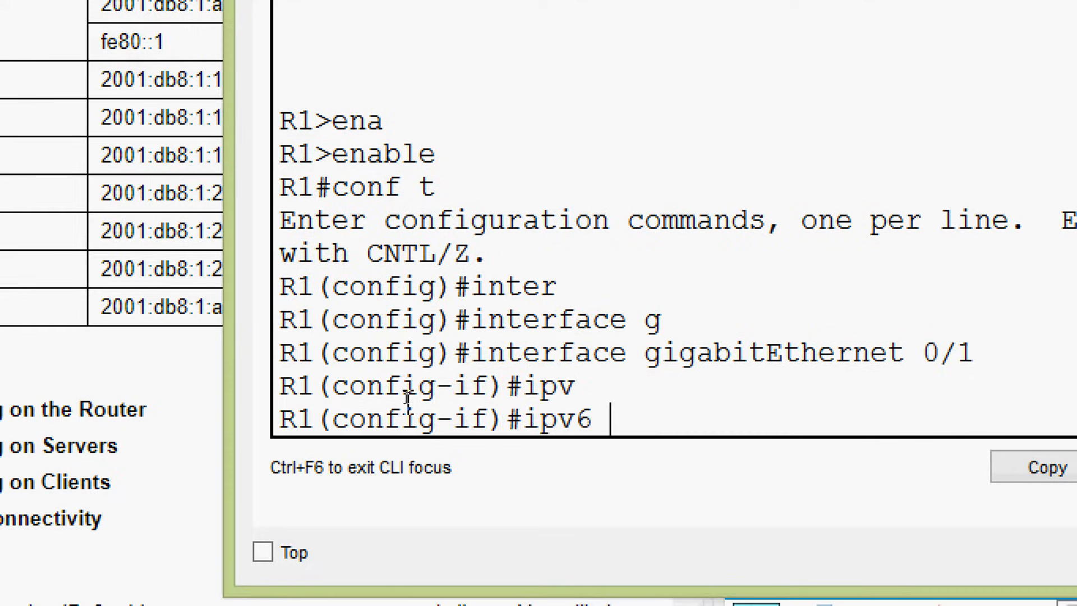
type("ad")
key("Tab")
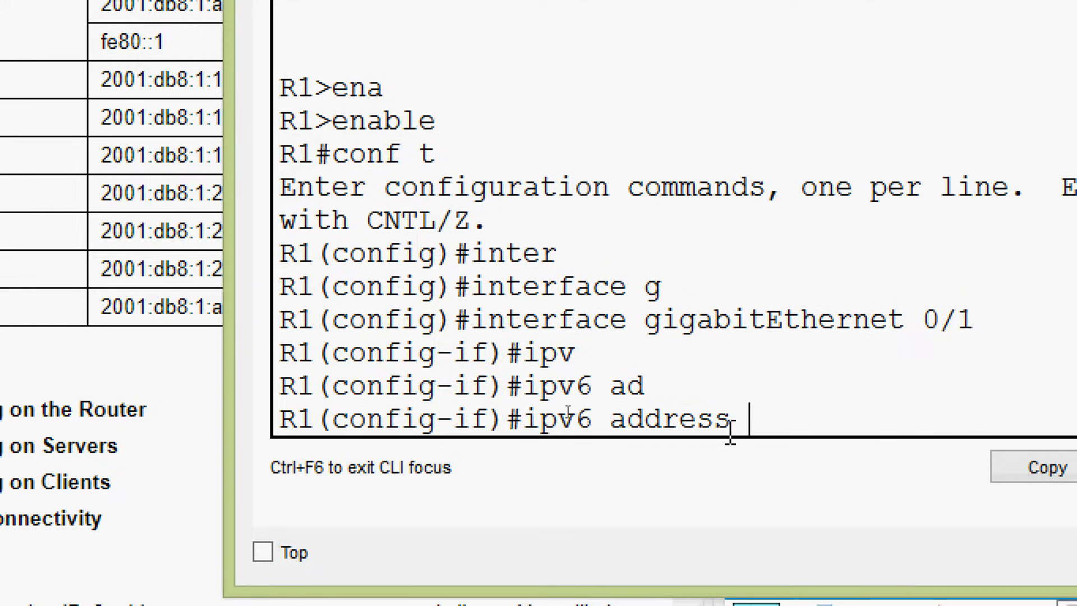
right_click(762, 425)
left_click(802, 474)
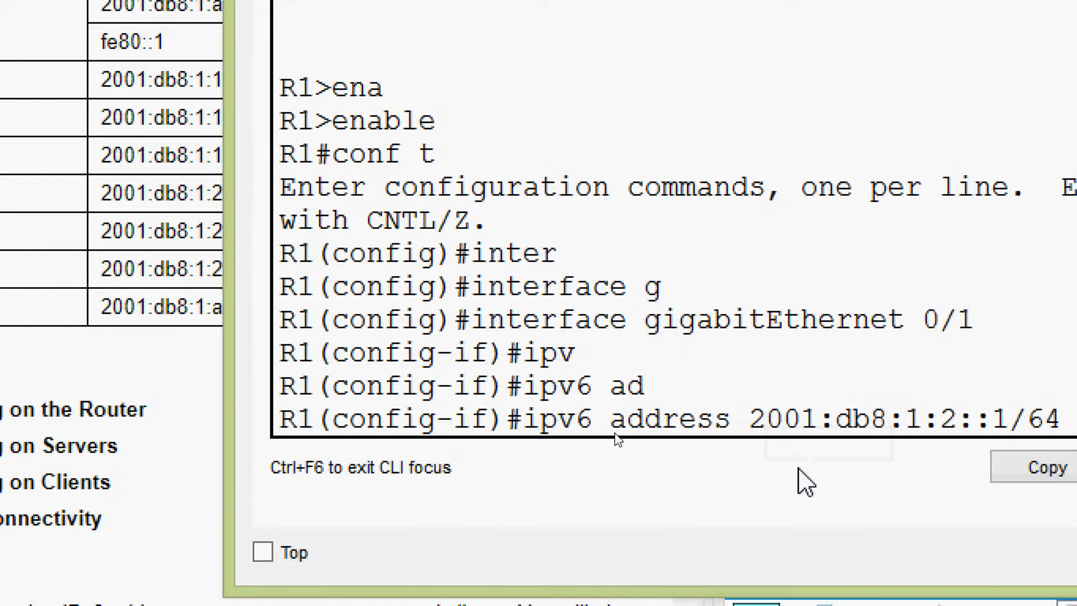
key("Return")
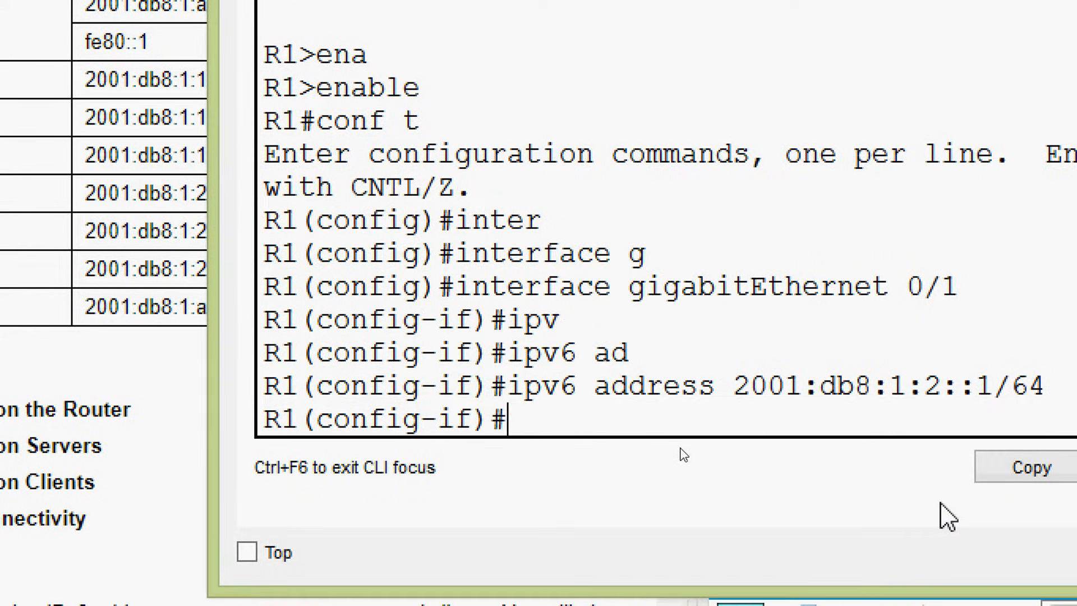
Step: Set fe80::1 as the link-local IPv6 address on R1's GigabitEthernet 0/1 interface
type("ipv")
key("Tab")
type("link")
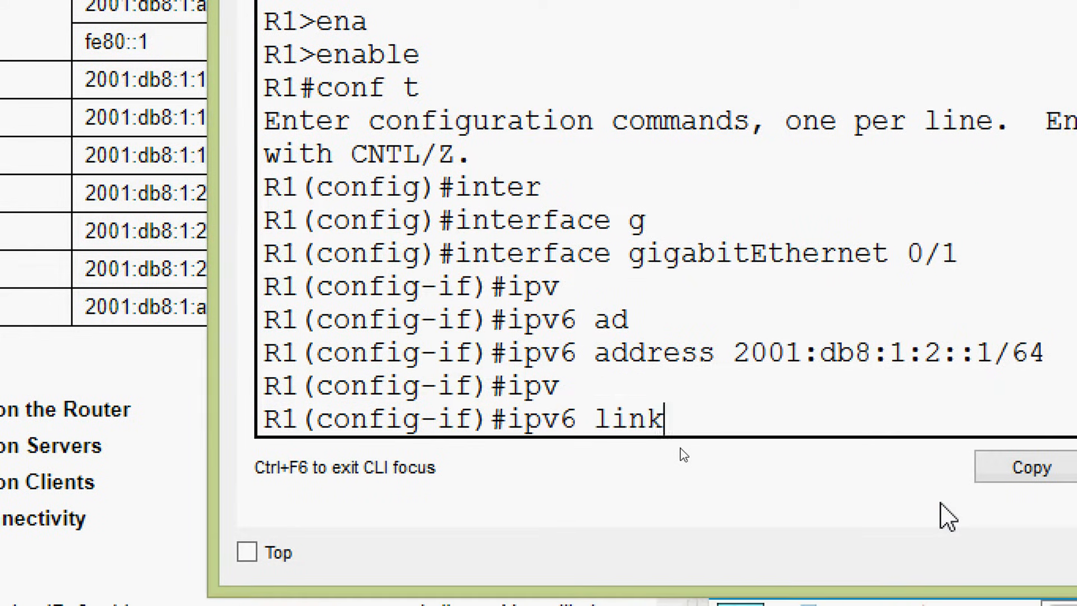
key("Tab")
key("BackSpace")
key("BackSpace")
key("BackSpace")
key("BackSpace")
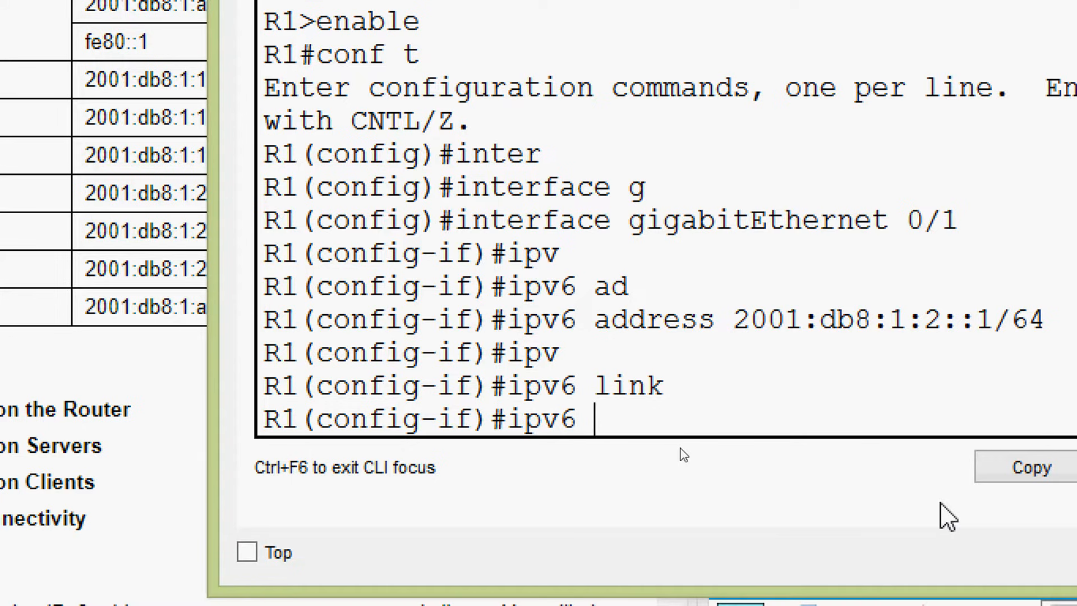
type("ad")
key("Tab")
type("fe")
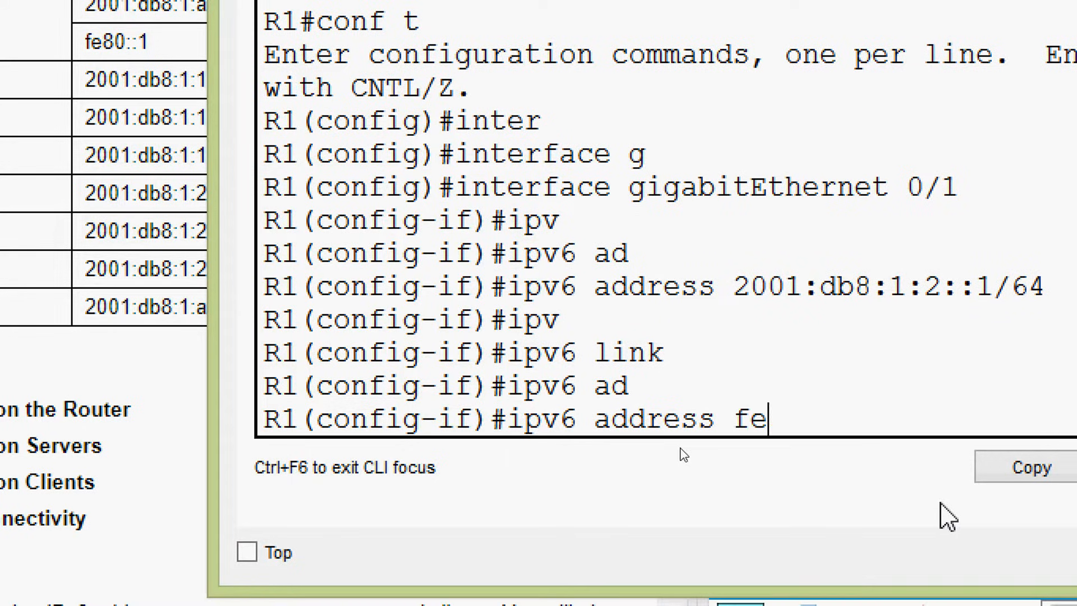
type("80::")
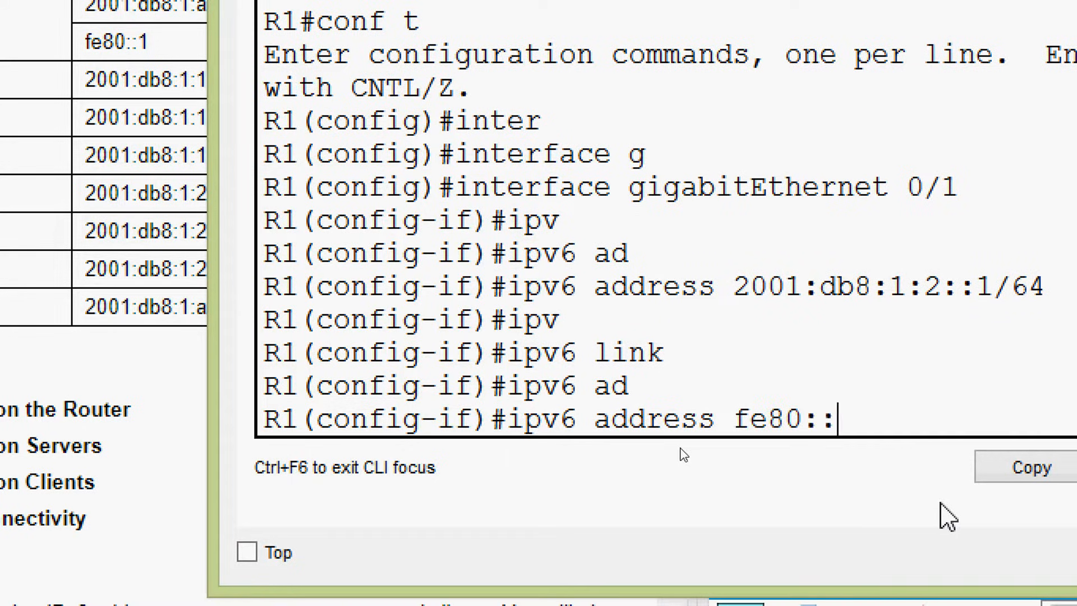
type("1 link")
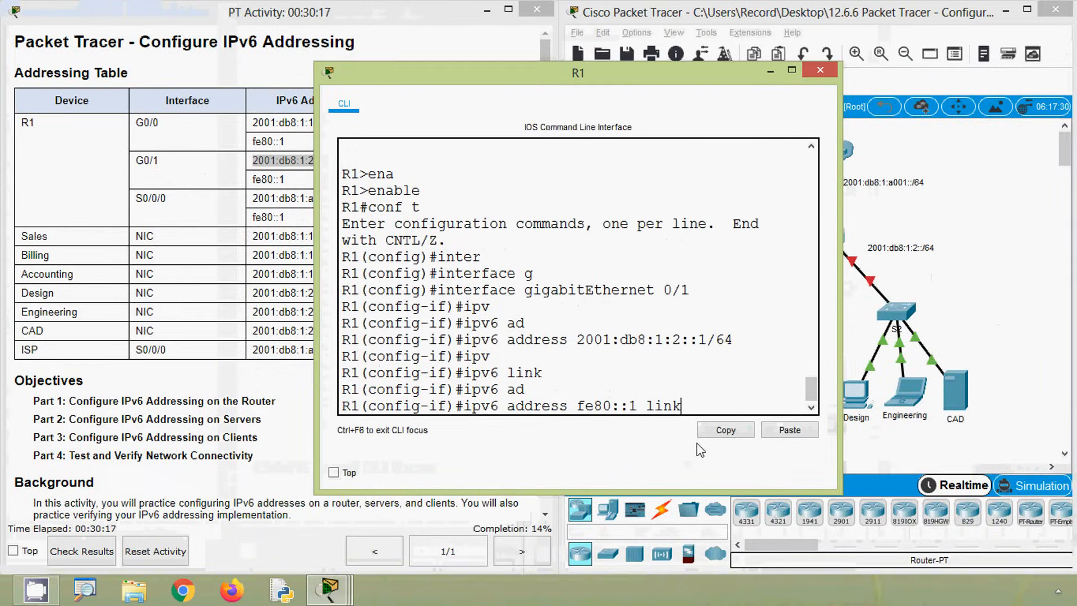
key("Tab")
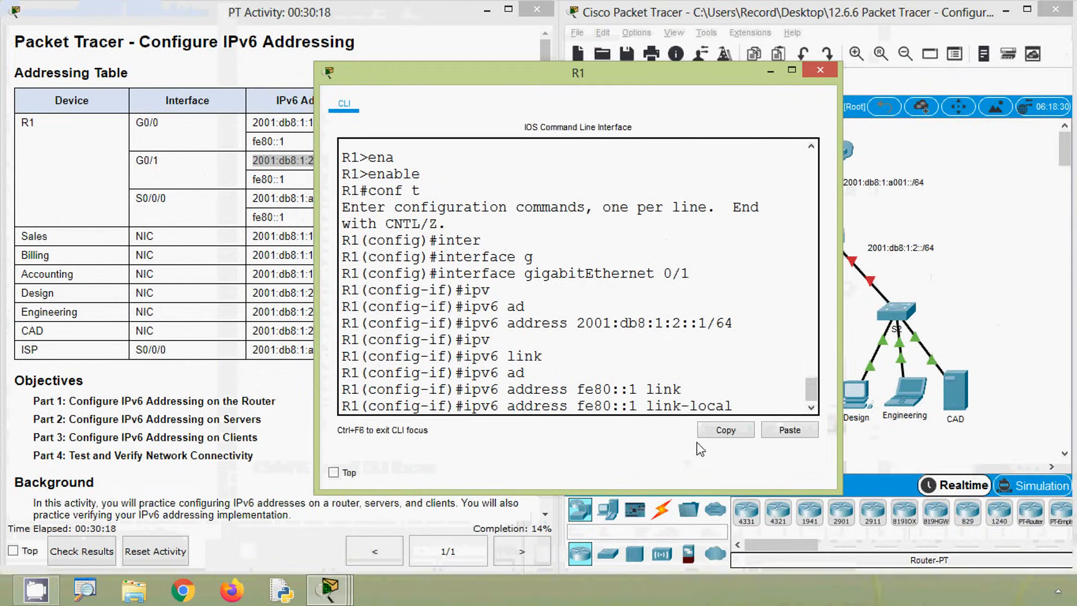
key("Return")
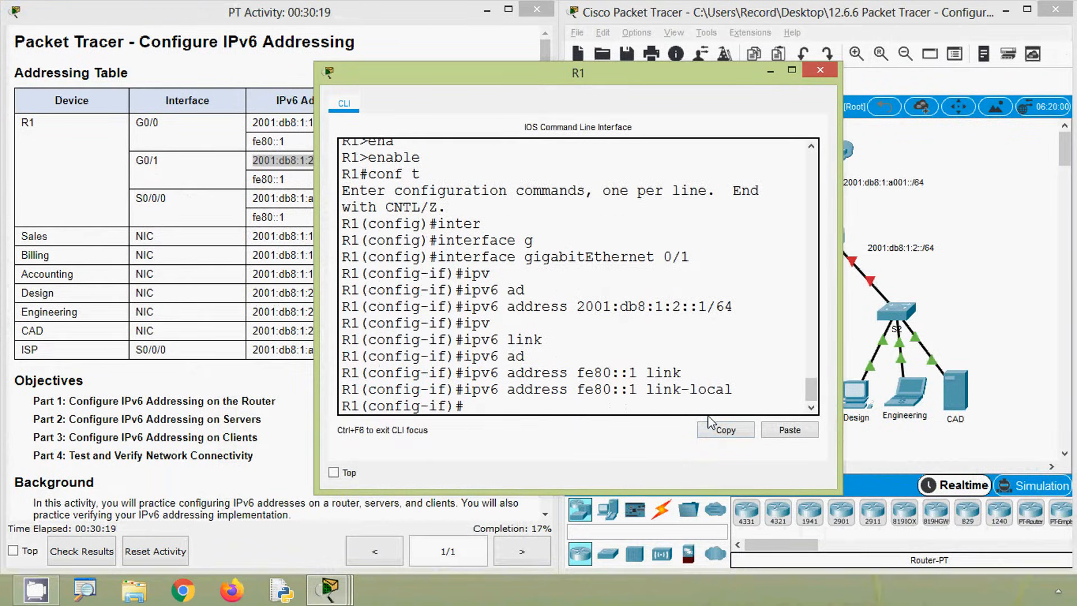
Step: Activate R1's GigabitEthernet 0/1 interface with the no shutdown command
type("no sh")
key("Tab")
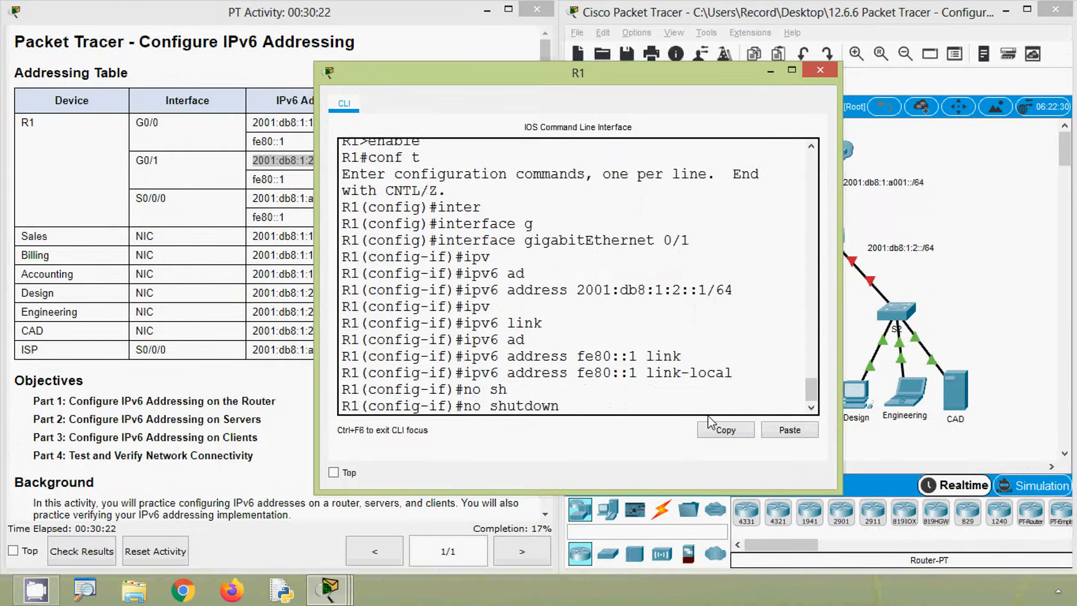
key("Return")
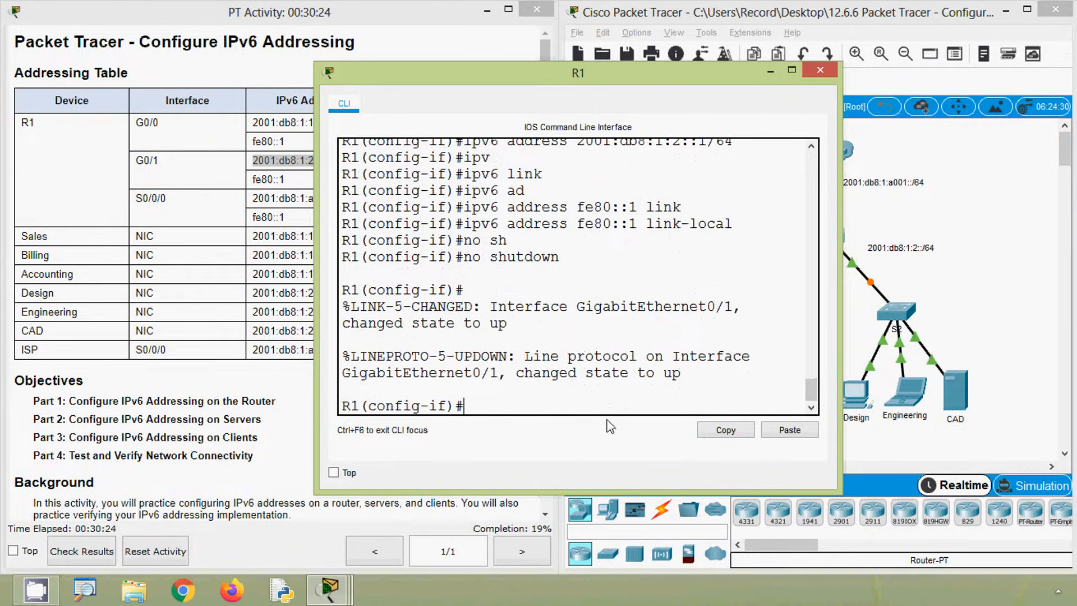
Step: Review the Step 4 instructions and copy R1's S0/0/0 address 2001:db8:1:a001::2/64 from the addressing table
left_click(256, 368)
scroll(261, 372, "down", 4)
scroll(261, 372, "down", 6)
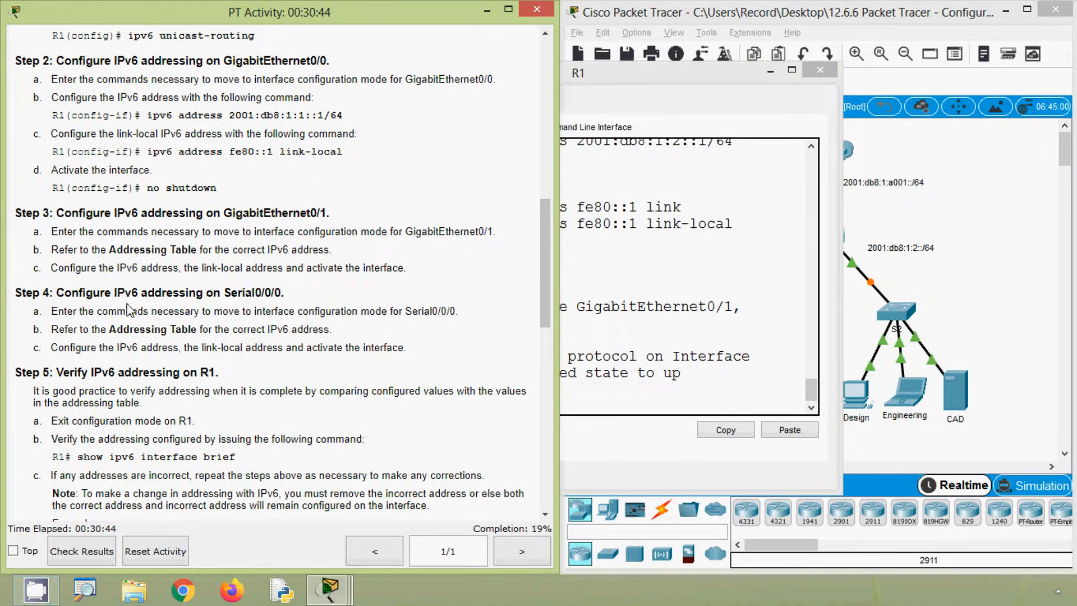
left_click_drag(223, 292, 289, 295)
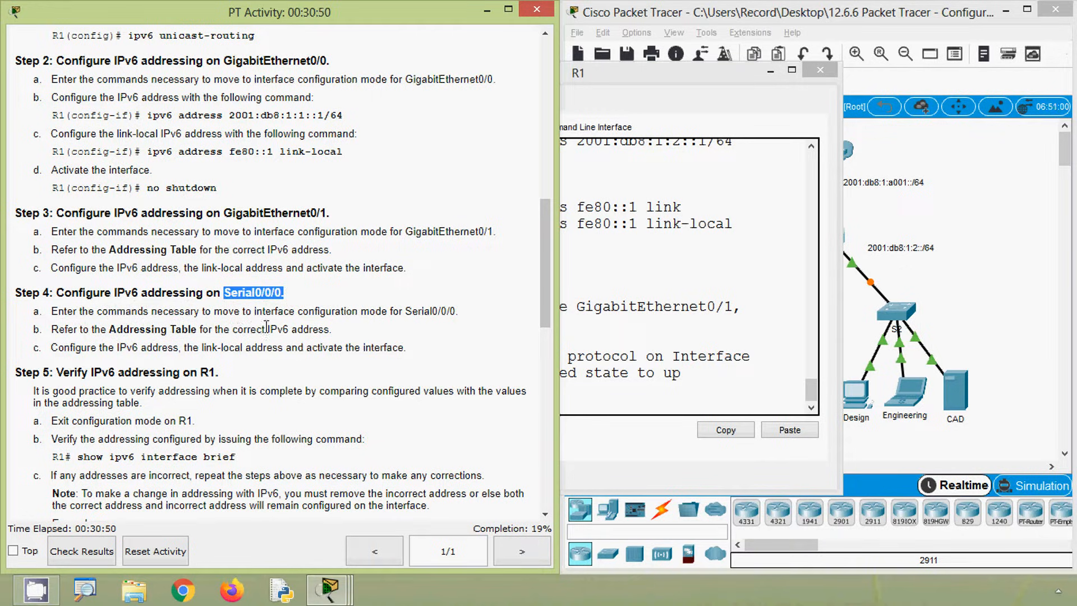
left_click(406, 315)
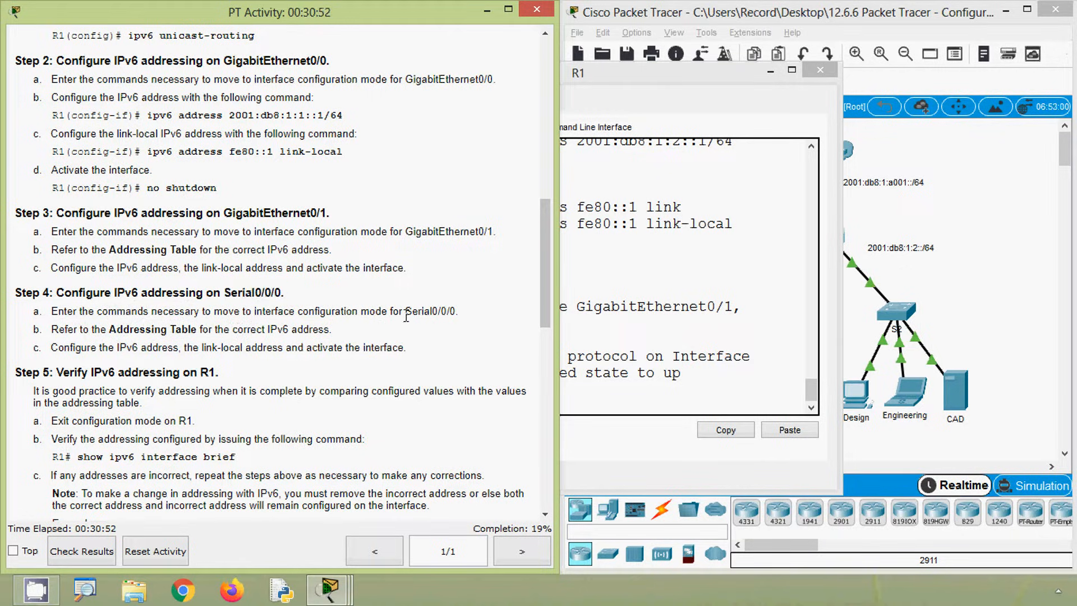
left_click_drag(407, 313, 460, 312)
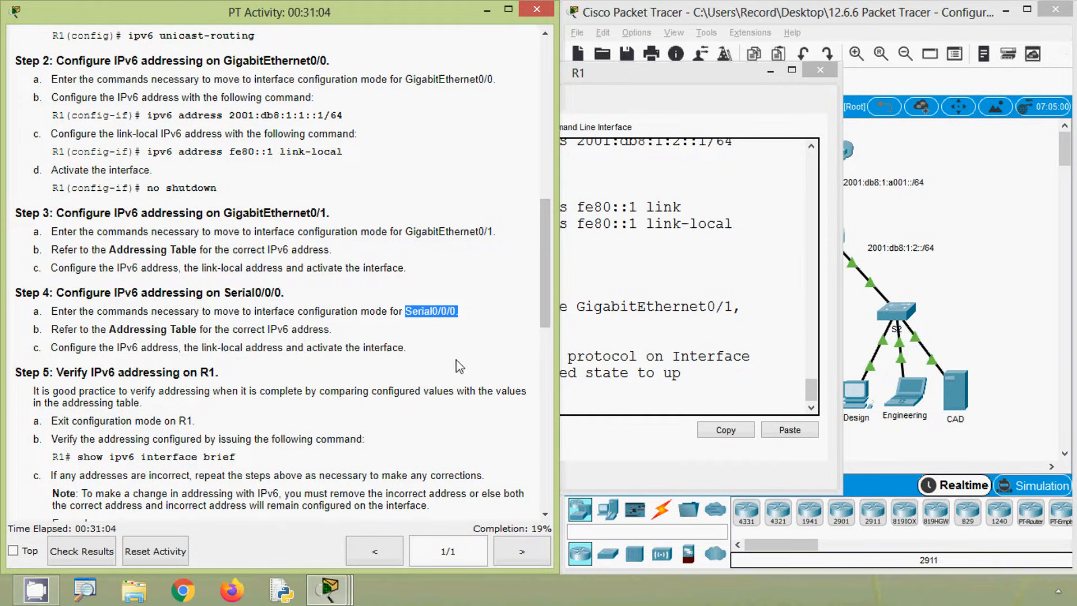
left_click_drag(539, 320, 545, 160)
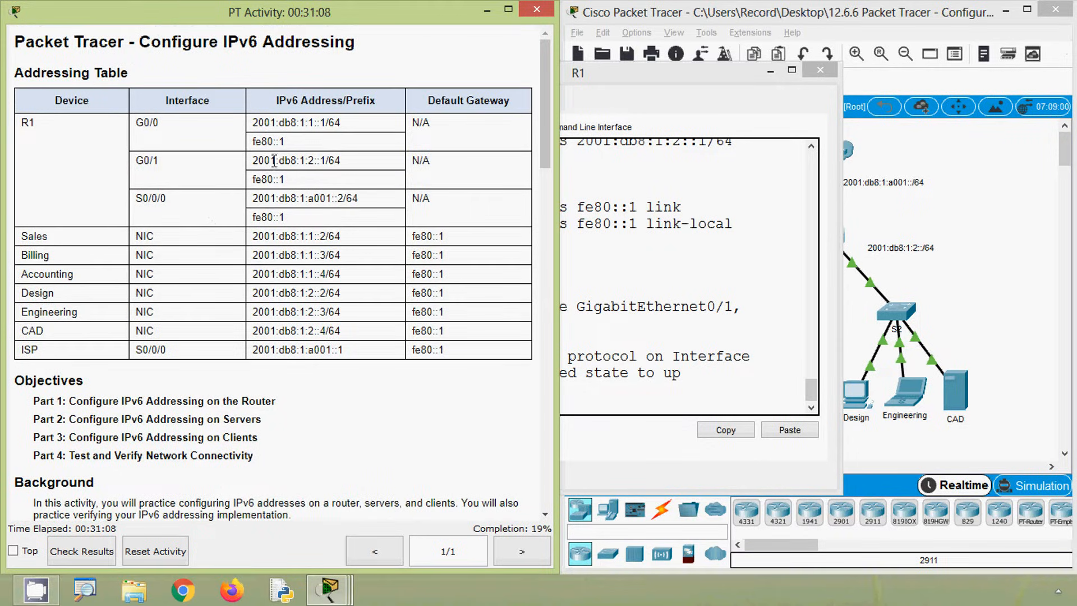
left_click_drag(254, 199, 360, 201)
key("ctrl+c")
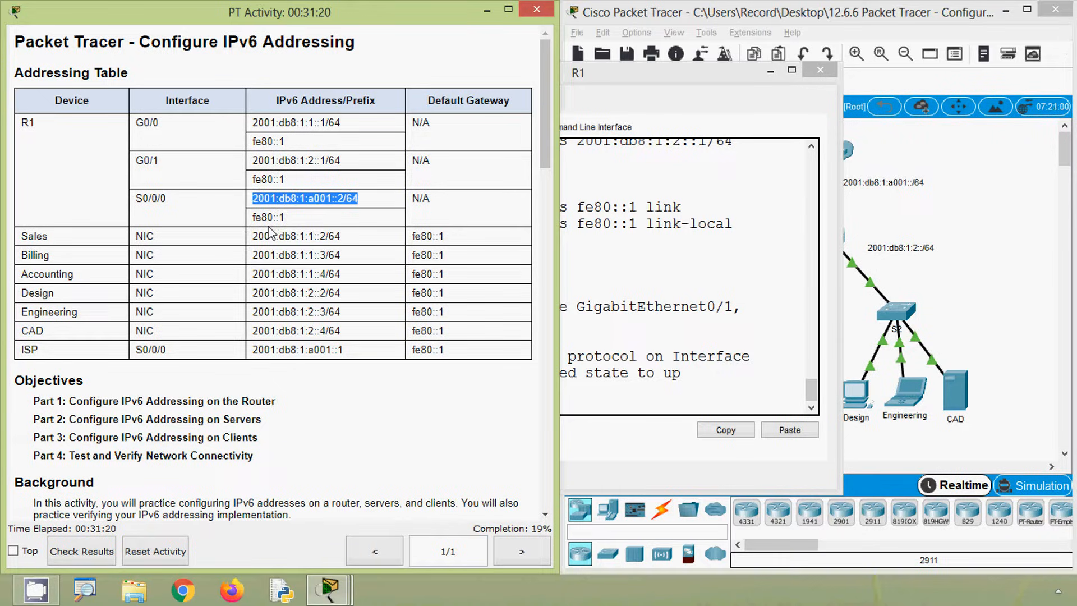
left_click(308, 229)
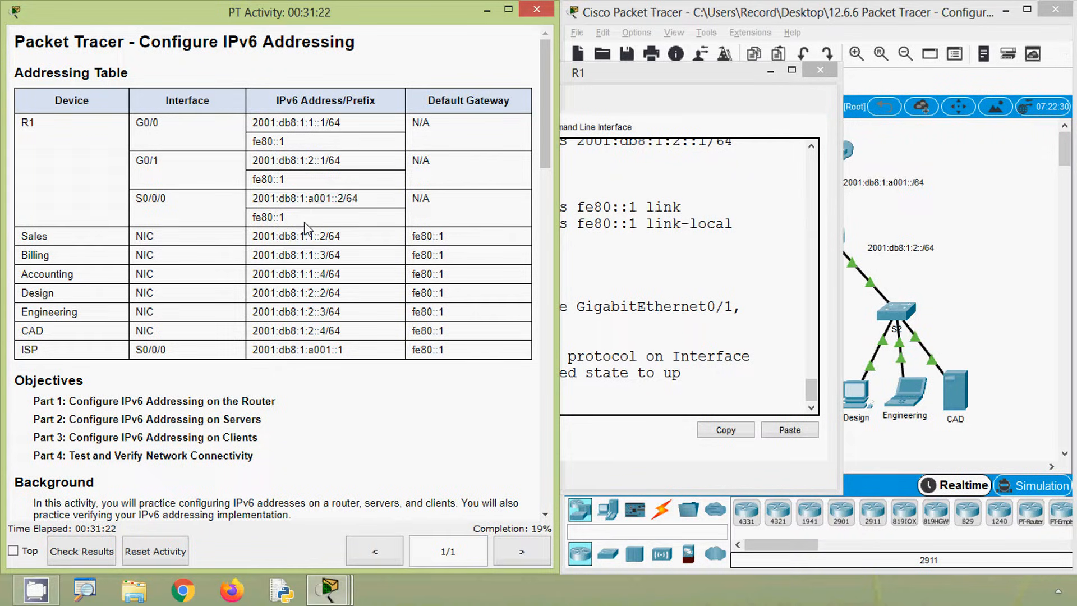
Step: Exit GigabitEthernet 0/1 configuration in R1's command line and enter interface configuration mode for serial 0/0/0
left_click(631, 354)
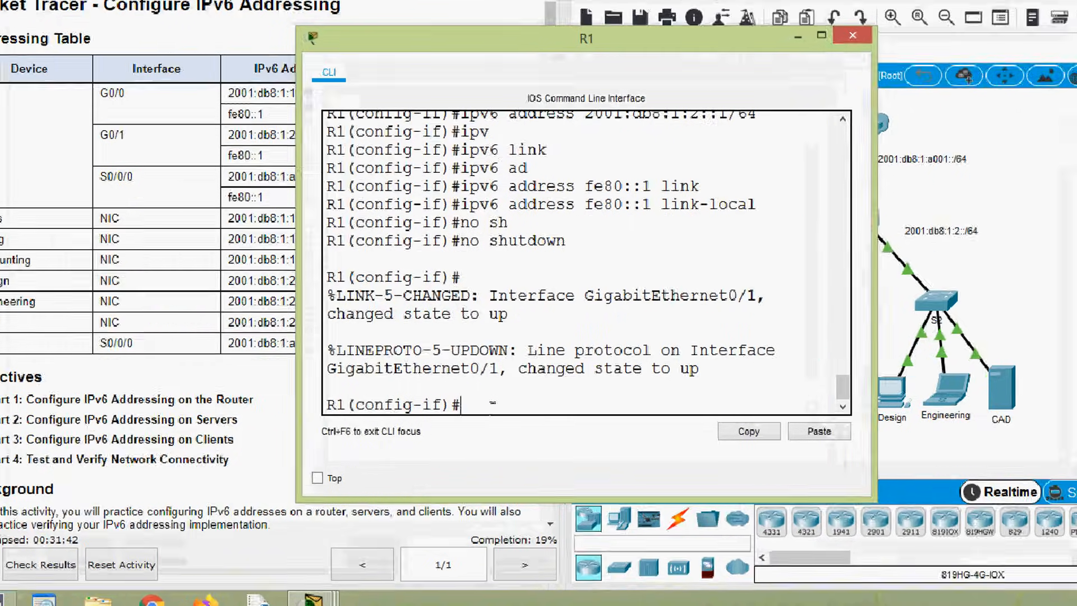
type("exit")
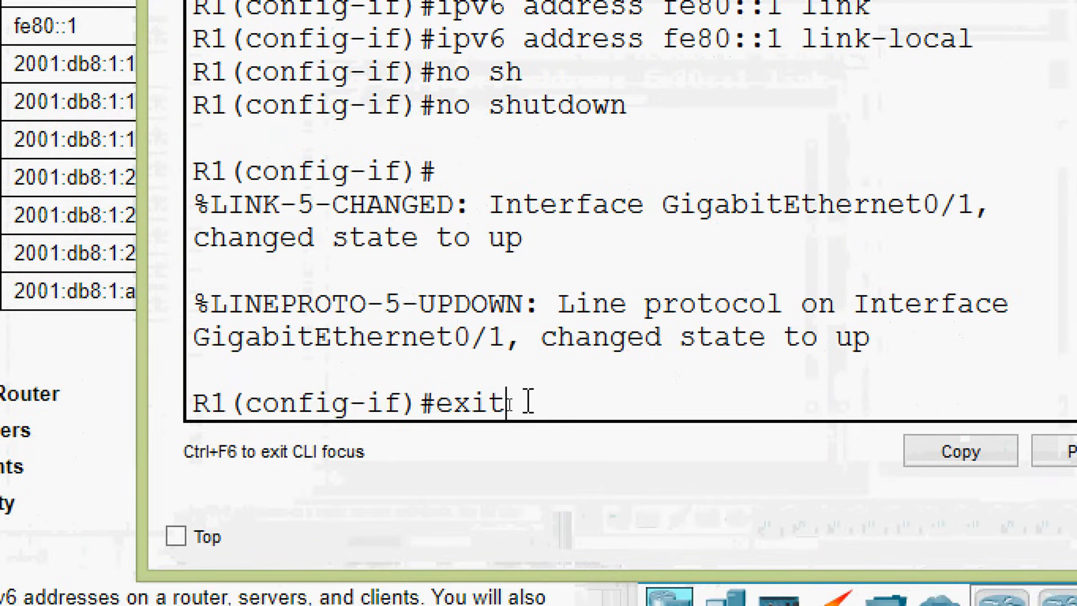
key("Return")
type("inte")
type("r")
key("Tab")
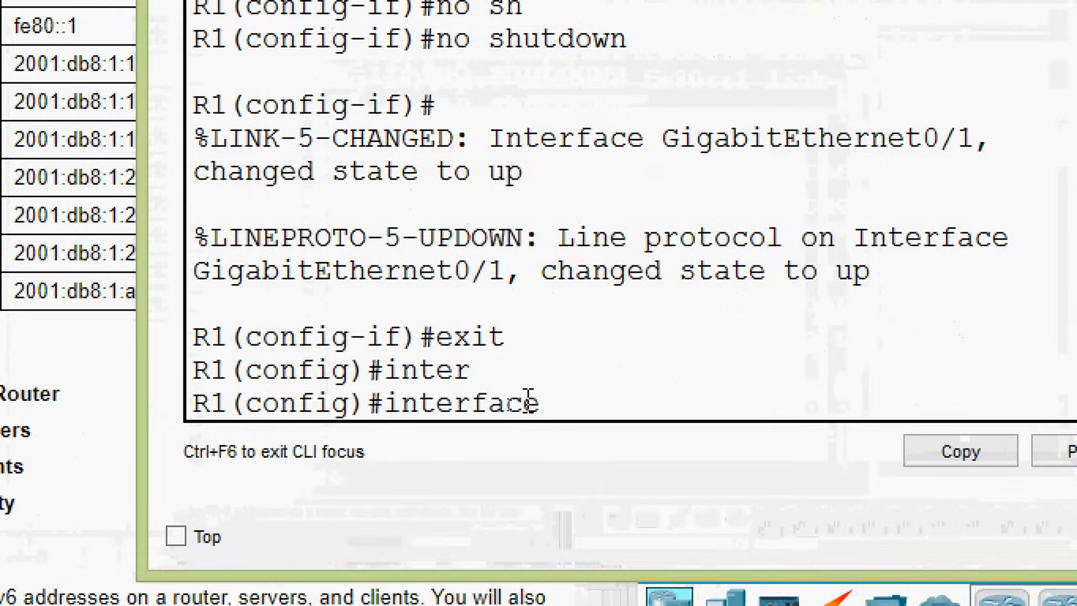
type("ser")
key("Tab")
type("0/0/0")
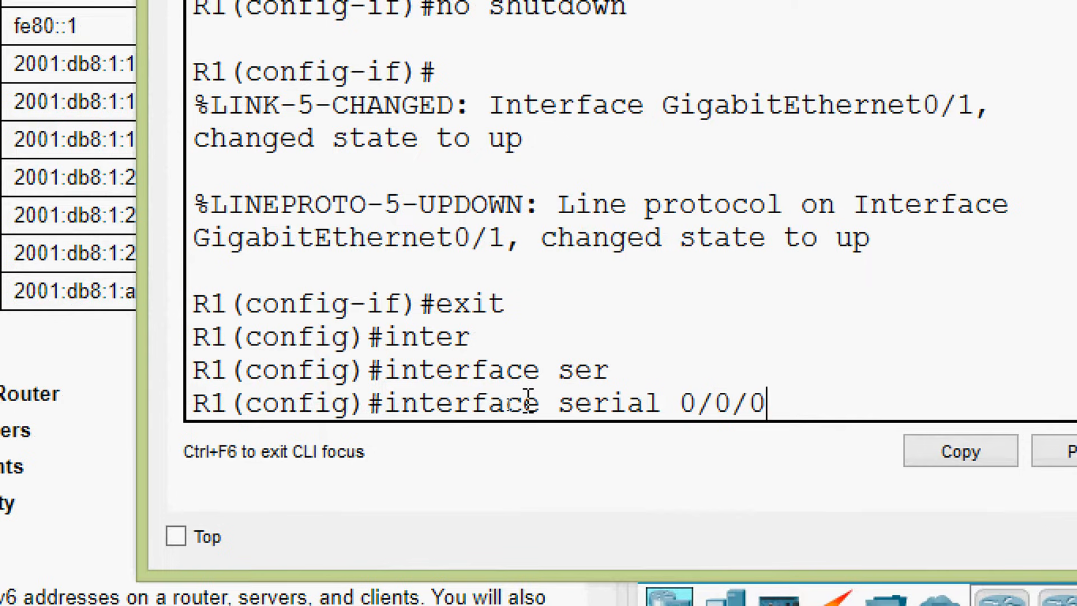
key("Return")
Step: Assign the copied IPv6 address 2001:db8:1:a001::2/64 to R1's serial 0/0/0 interface
type("ipv")
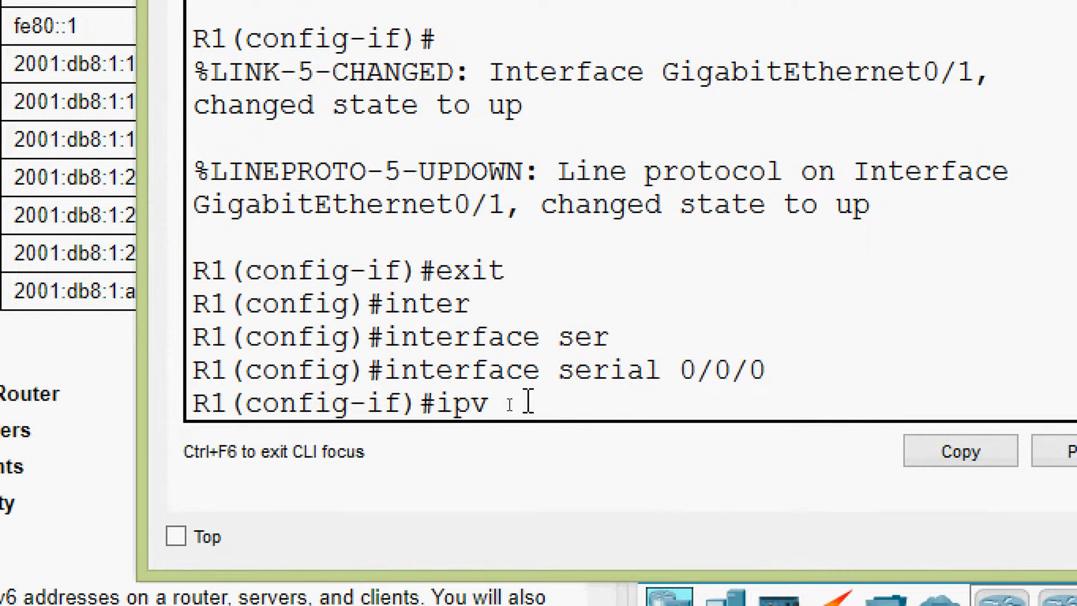
key("Tab")
type("ad")
key("Tab")
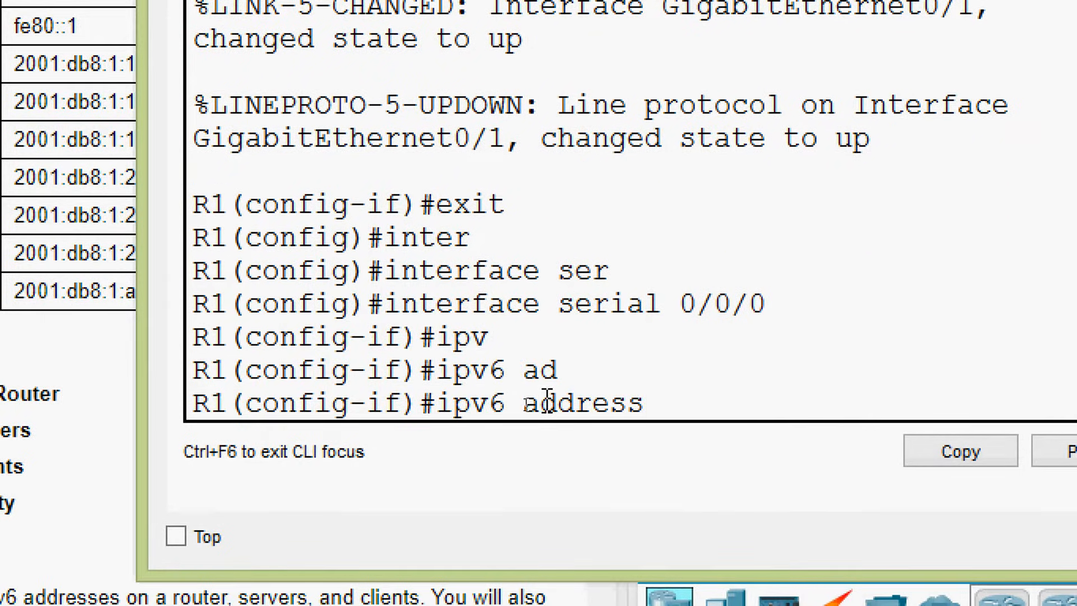
right_click(675, 400)
left_click(730, 456)
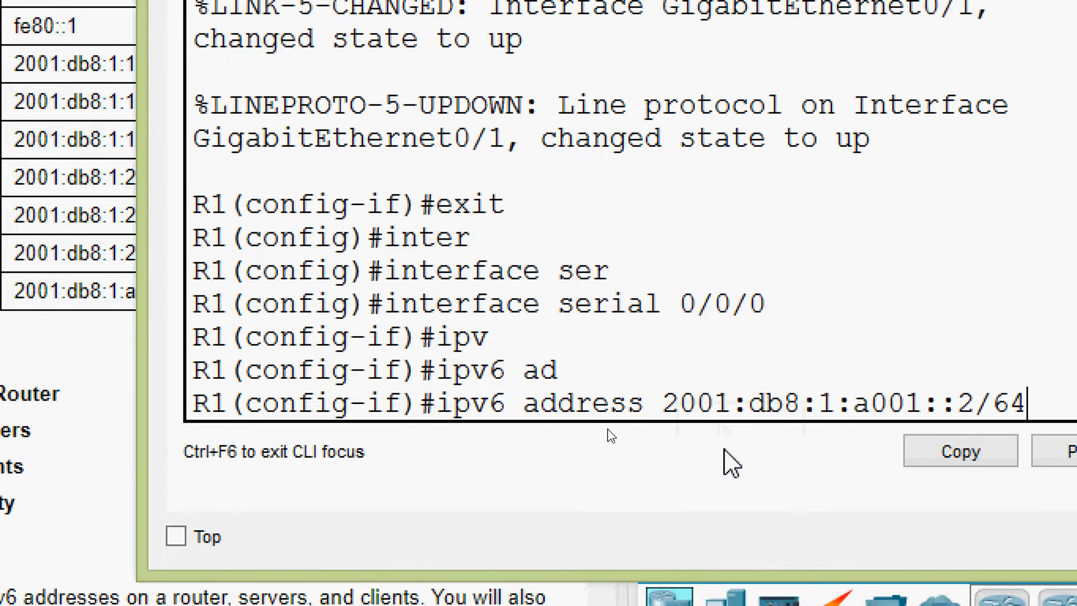
key("Return")
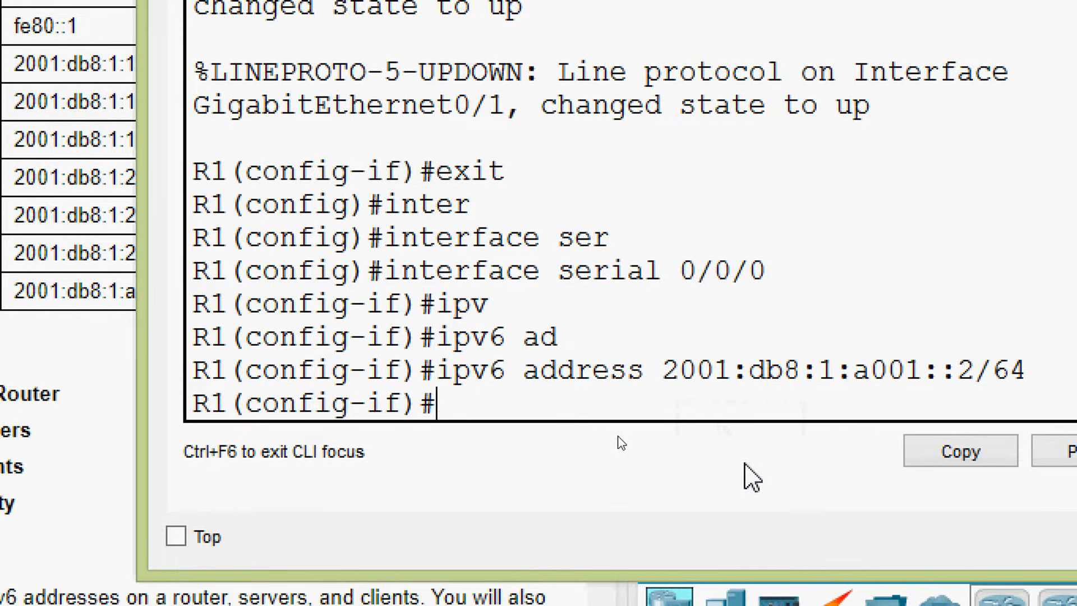
Step: Set fe80::1 as the link-local IPv6 address on R1's serial 0/0/0 interface
type("ipv")
key("Tab")
type("ad")
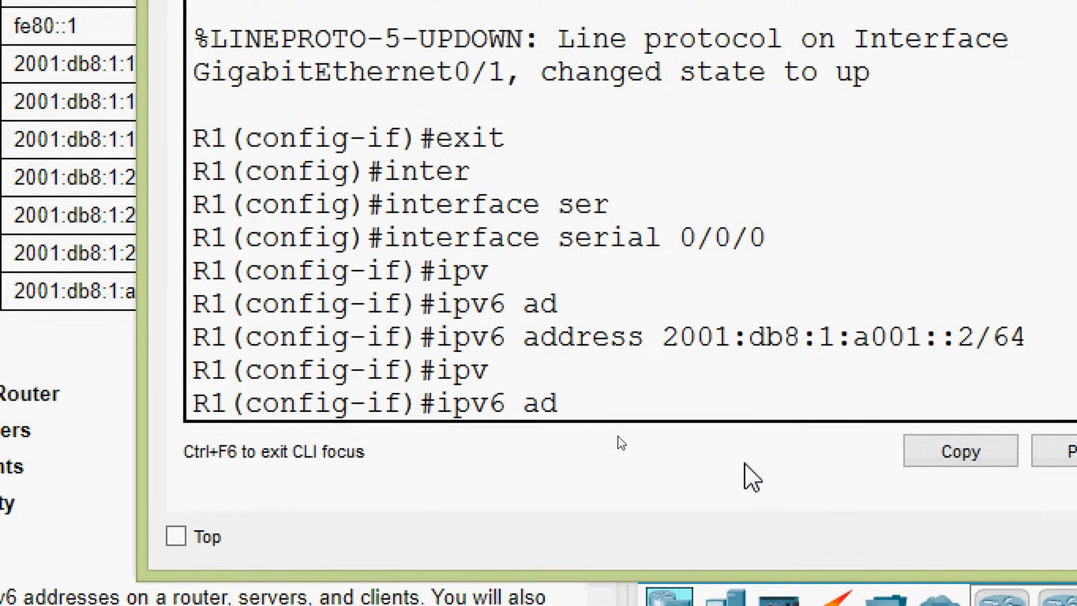
key("Tab")
type("fe")
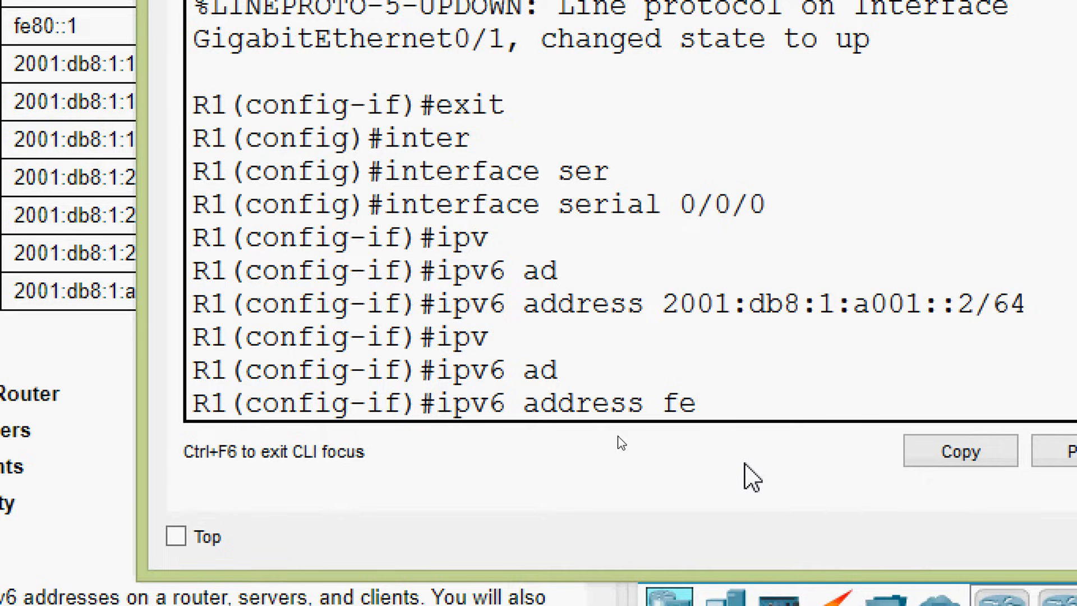
type("80::1")
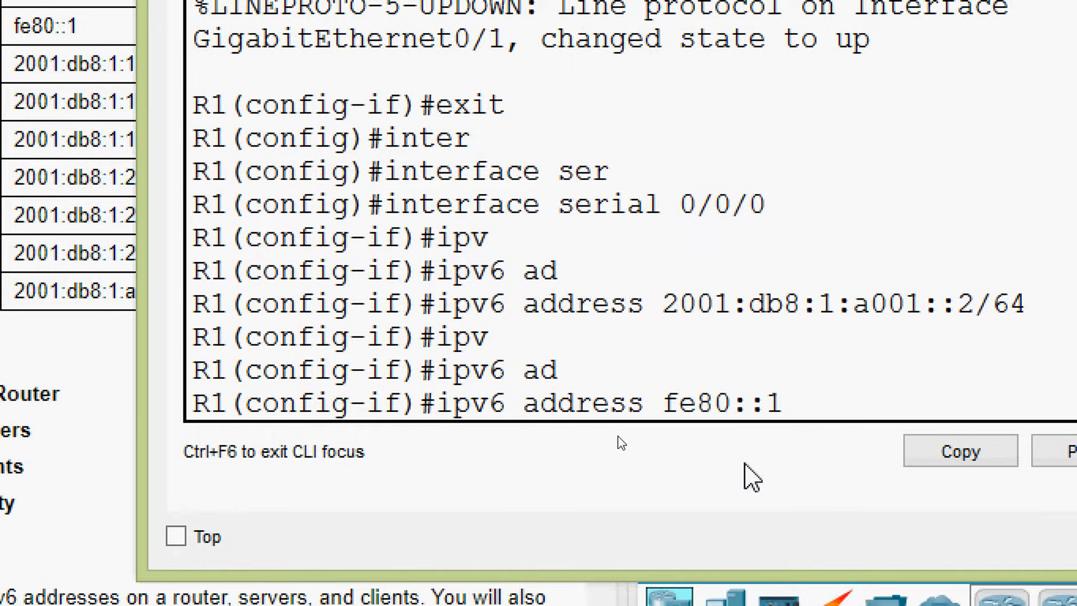
type(" link")
key("Tab")
key("Return")
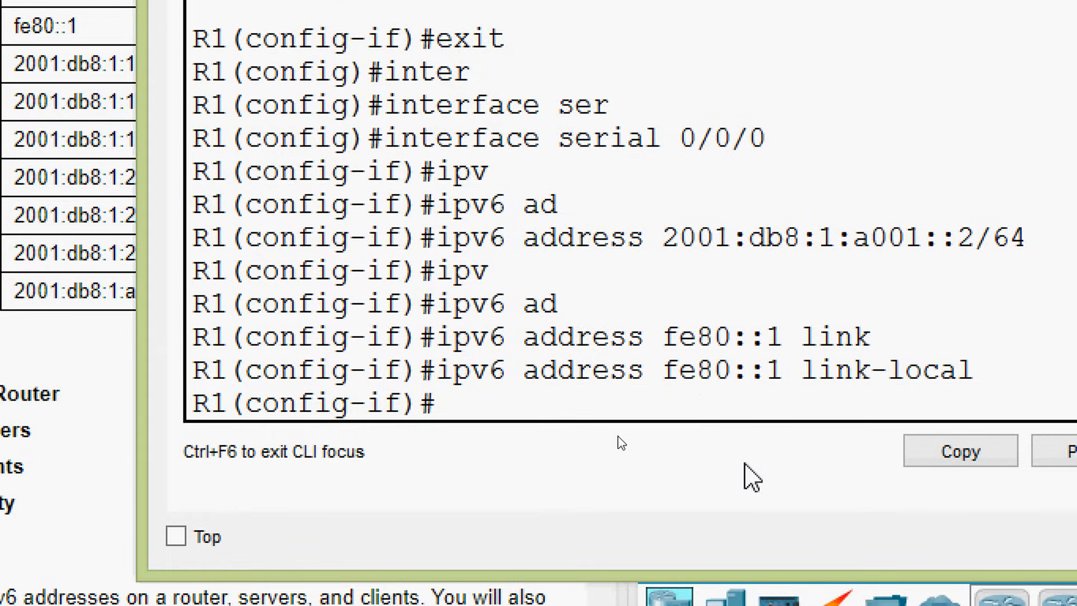
Step: Activate R1's serial 0/0/0 interface with the no shutdown command
type("no sh")
key("Tab")
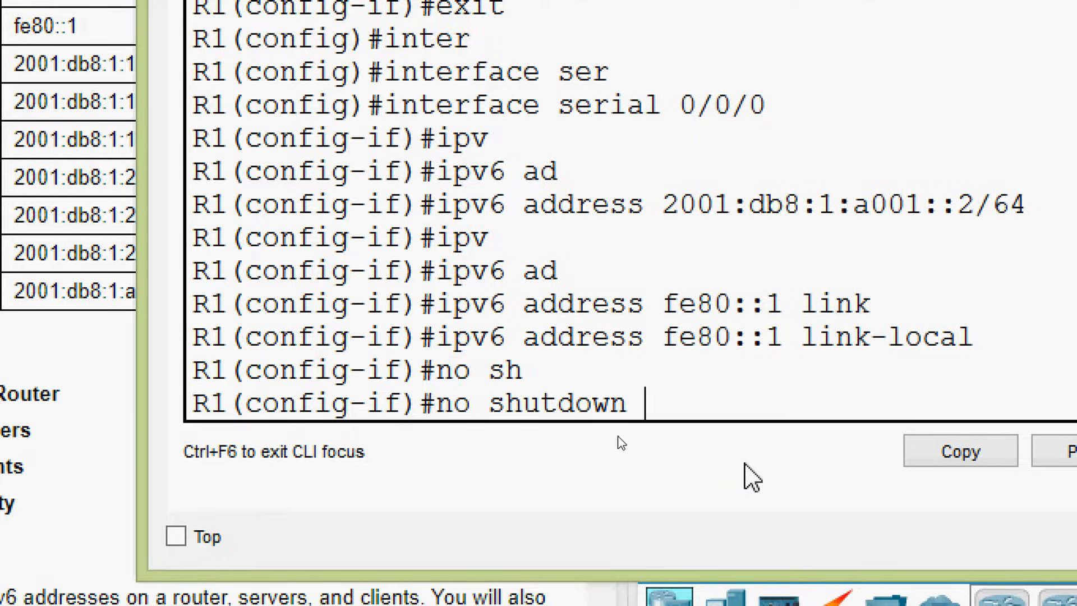
key("Return")
key("Return")
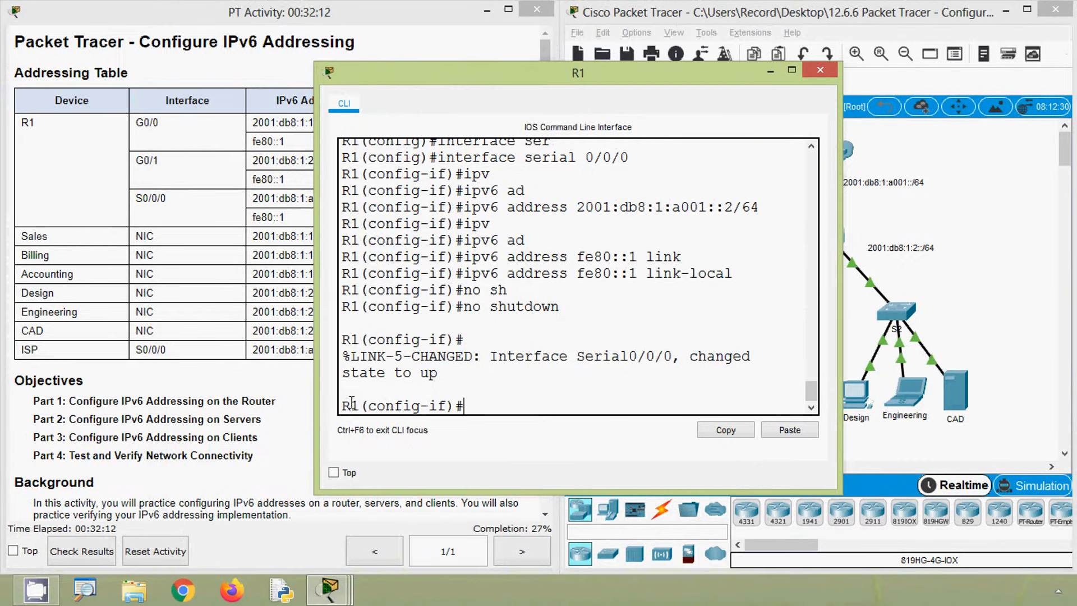
Step: Read the Step 5 instructions in the activity window on verifying IPv6 addressing on R1
left_click(225, 408)
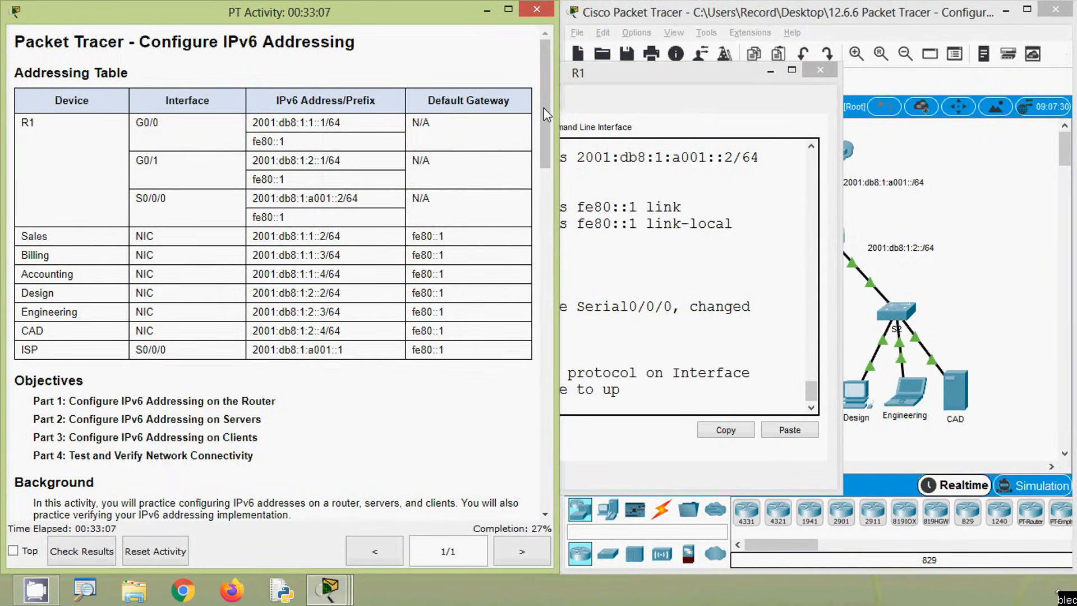
left_click_drag(542, 120, 550, 312)
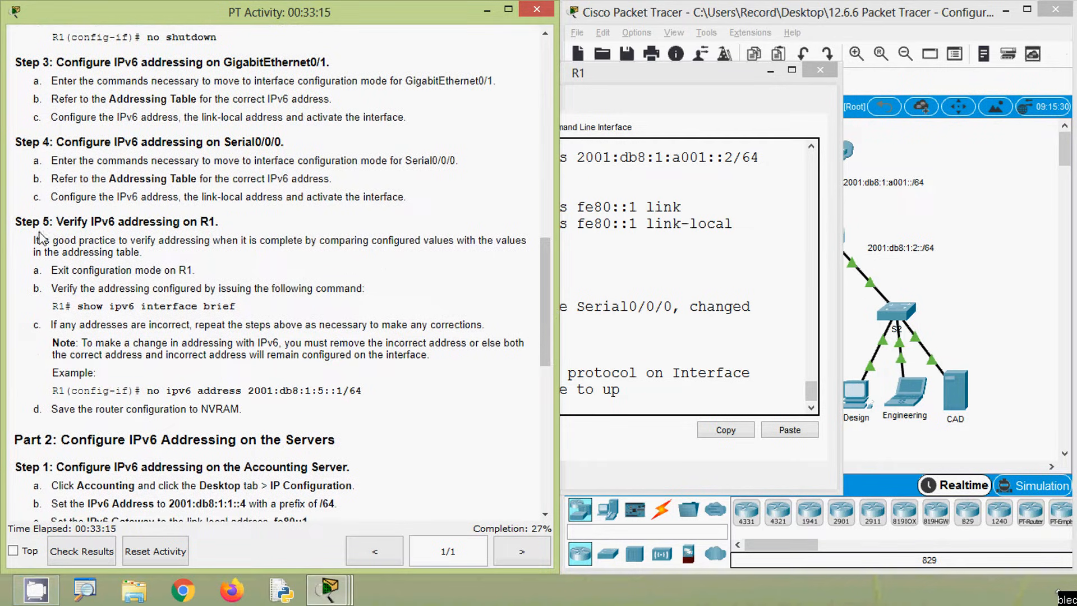
left_click_drag(56, 221, 198, 224)
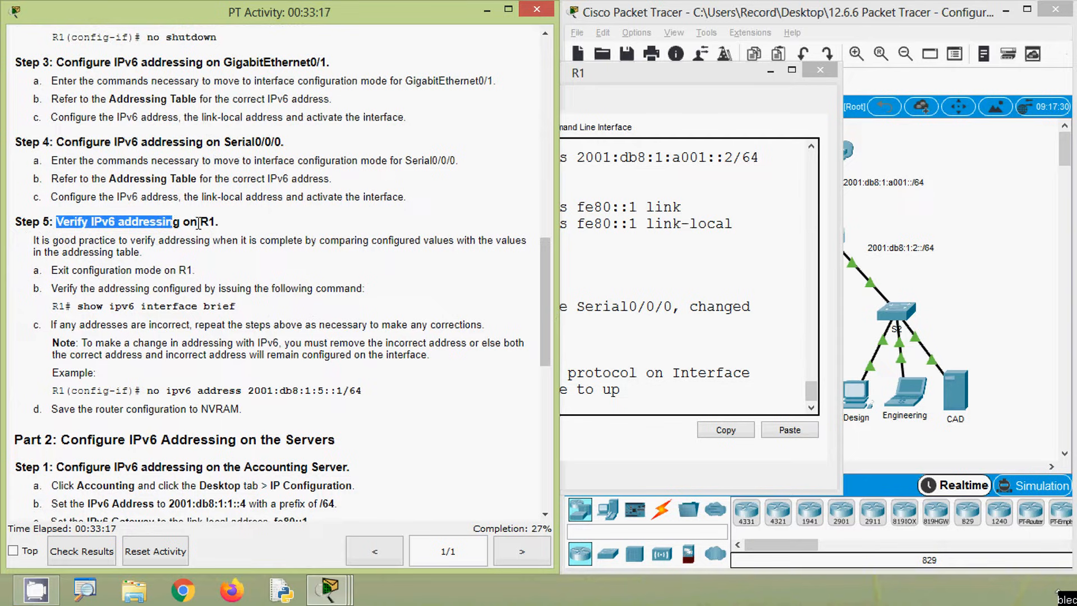
left_click(233, 222)
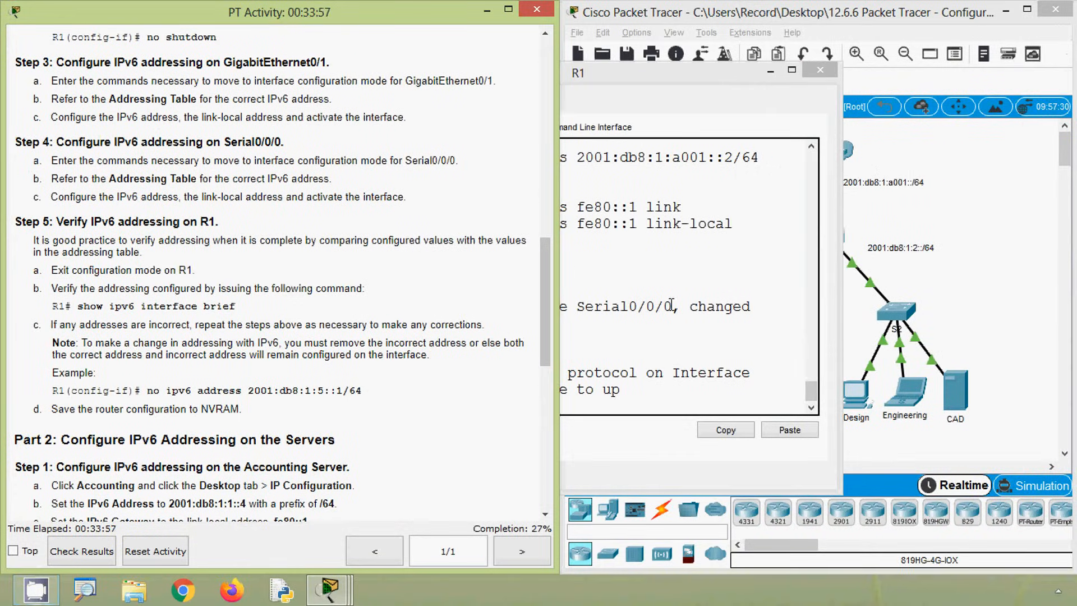
Step: Return to R1's command line and leave interface configuration mode for privileged EXEC mode
left_click(644, 286)
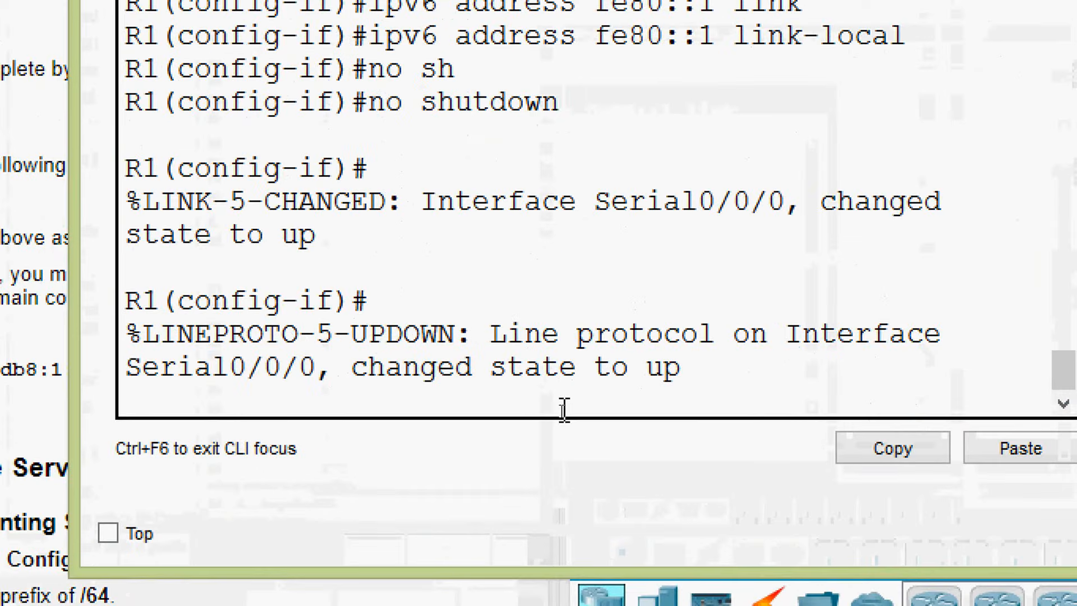
key("Return")
key("Return")
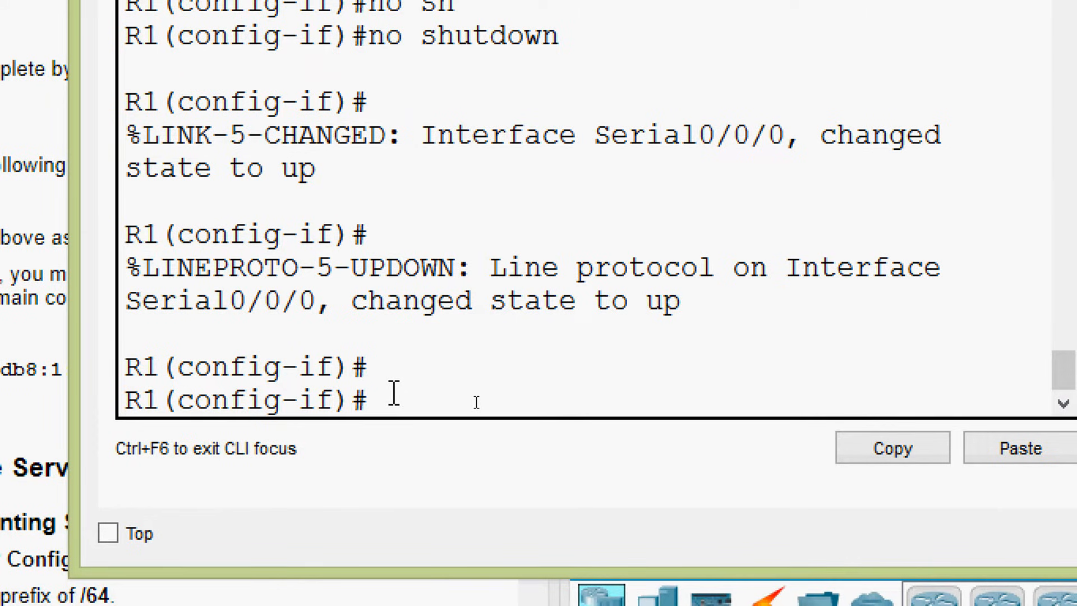
key("ctrl+z")
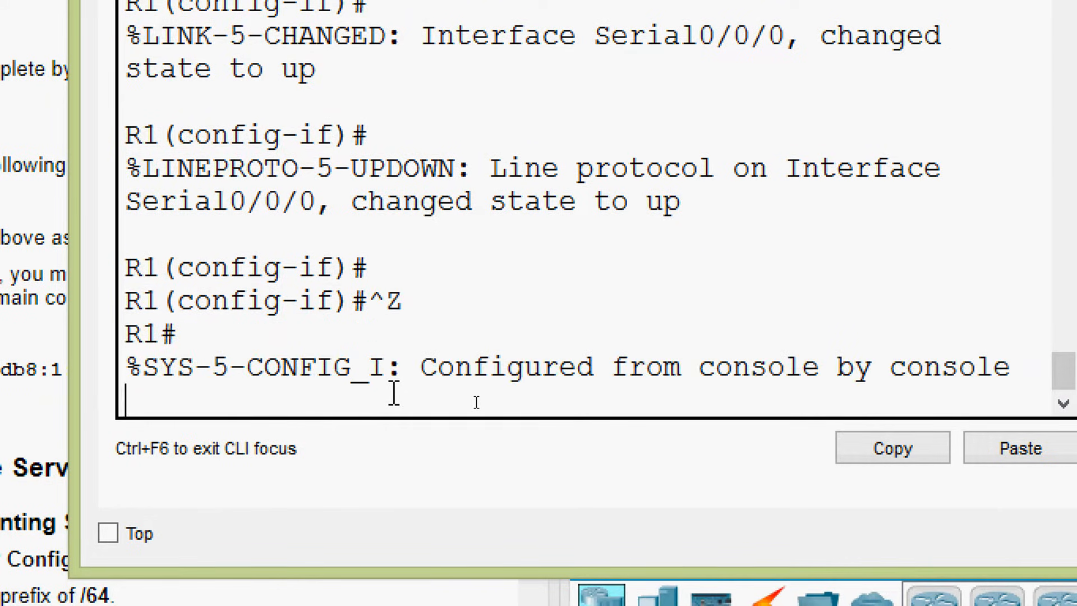
key("Return")
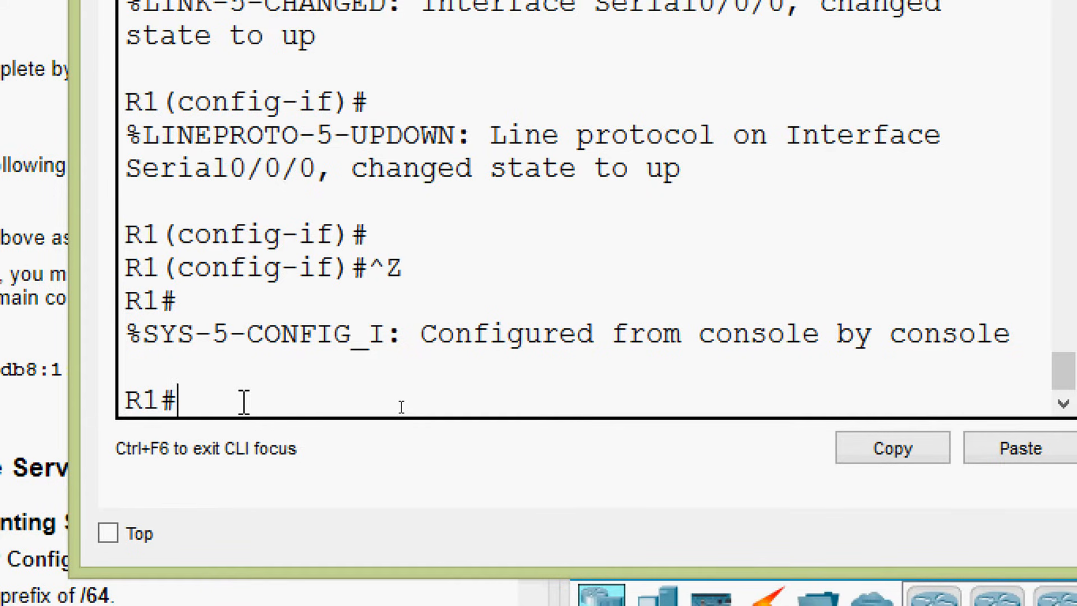
Step: Run show ipv6 interface brief on R1 to list its interfaces' IPv6 addressing
type("show ipv")
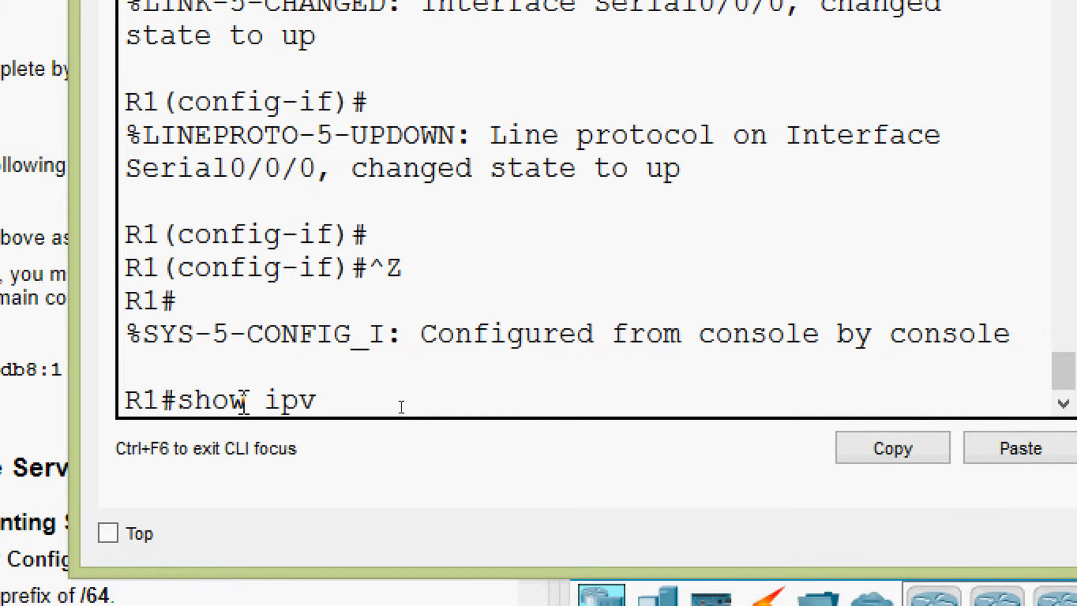
key("Tab")
type("er")
key("Tab")
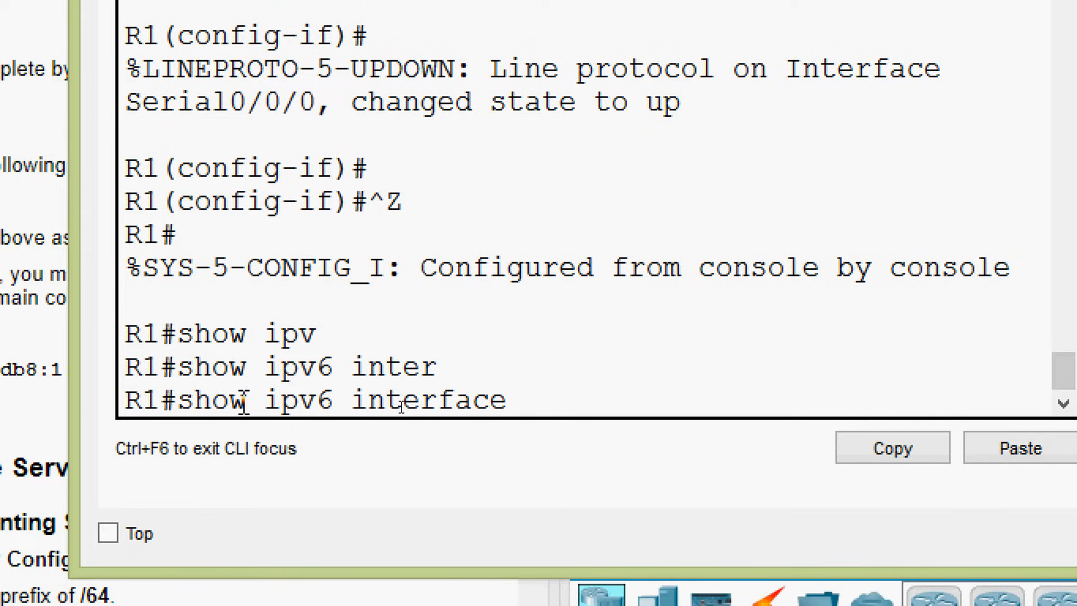
type("b")
key("Tab")
key("Return")
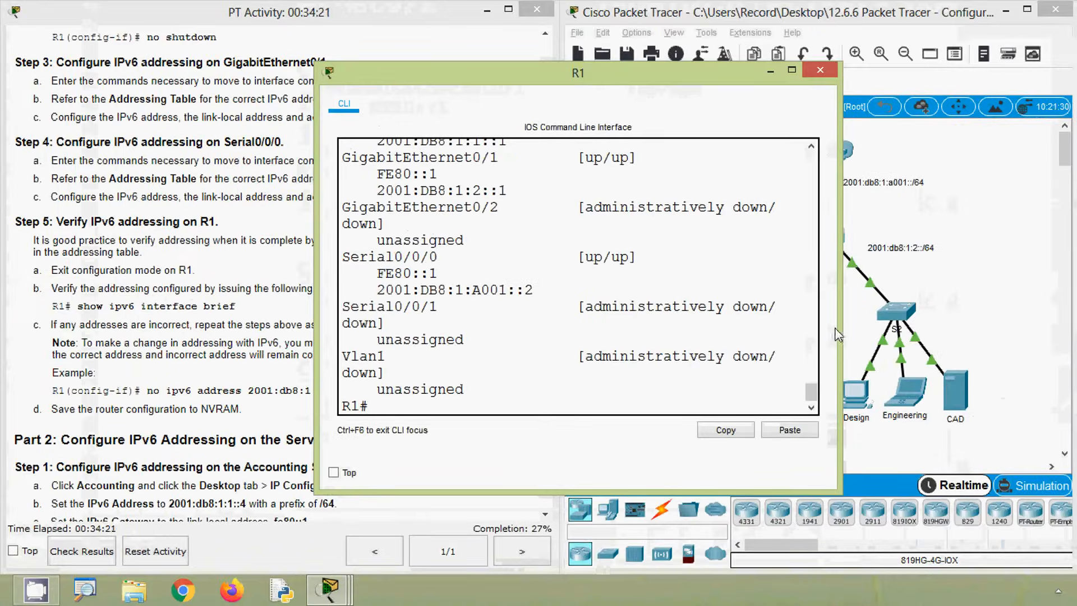
Step: Widen R1's window and place it beside the addressing table in the activity instructions
left_click_drag(840, 330, 991, 323)
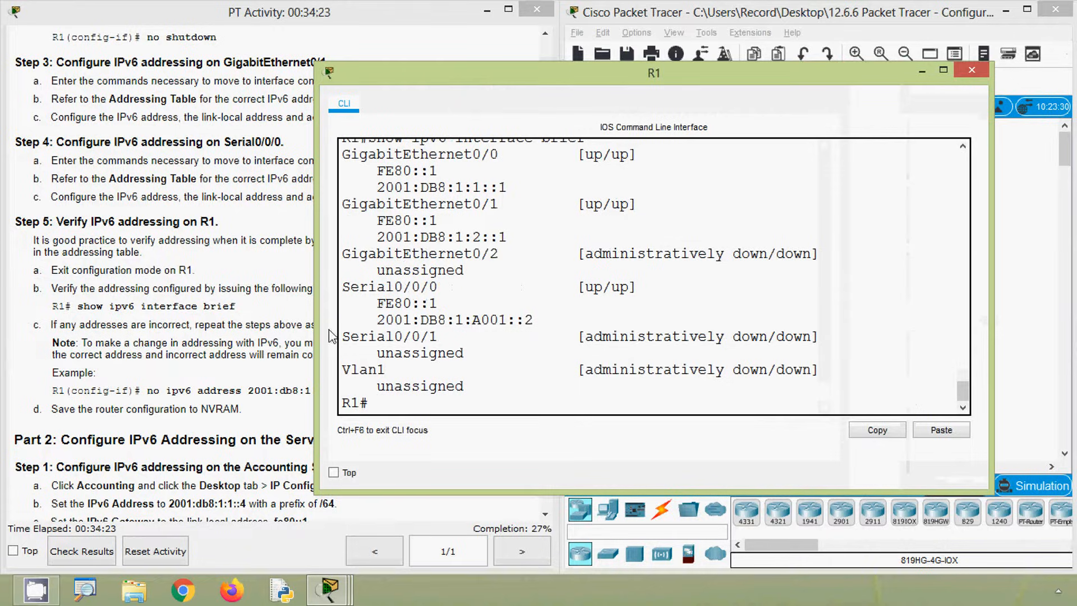
left_click_drag(316, 333, 117, 385)
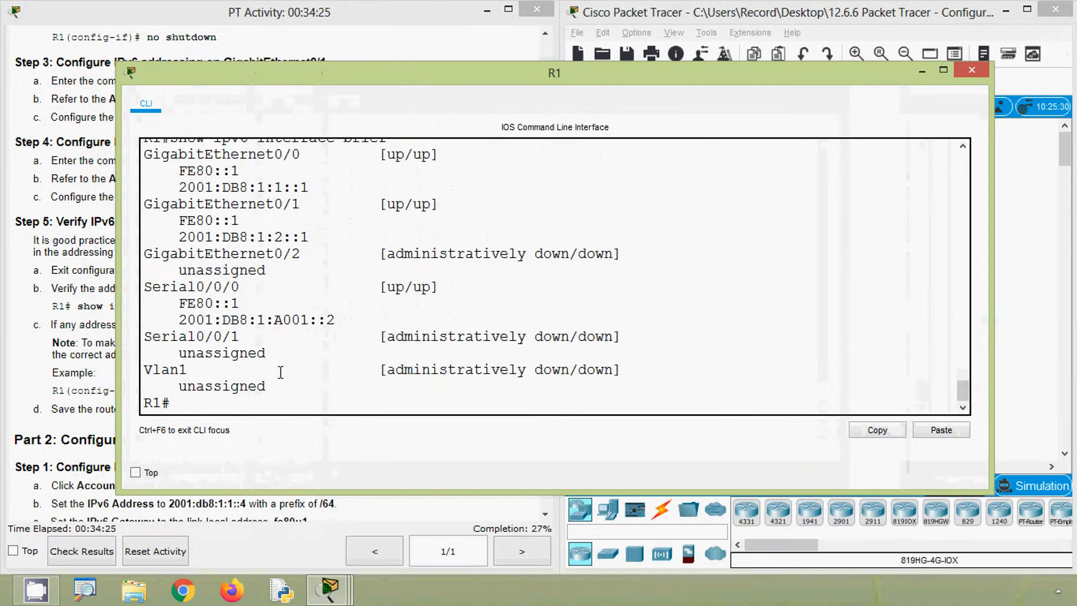
scroll(307, 338, "up", 1)
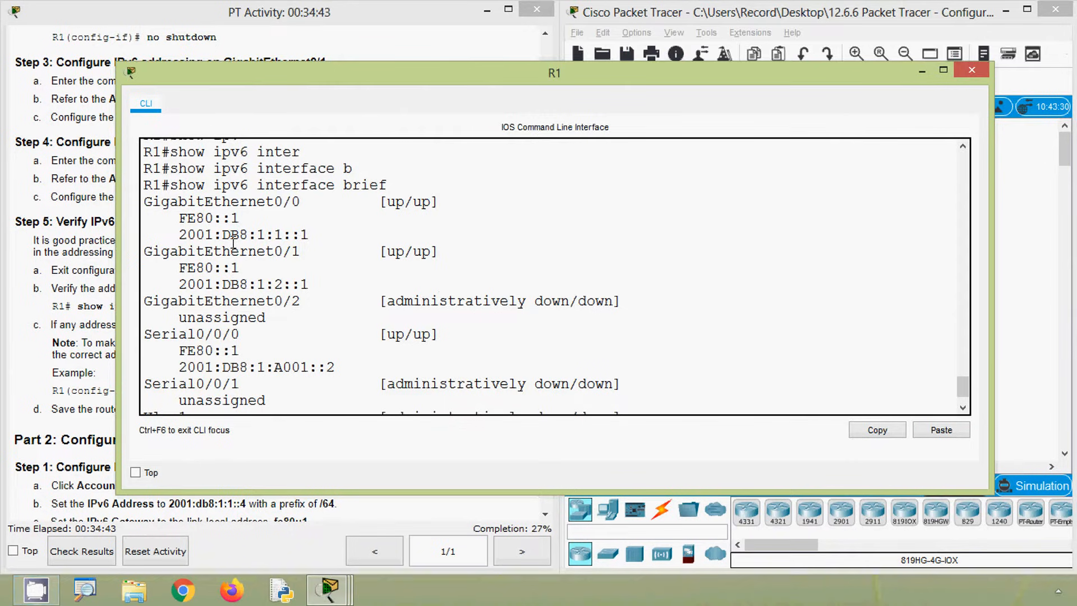
left_click(71, 262)
left_click_drag(551, 281, 550, 81)
left_click(653, 250)
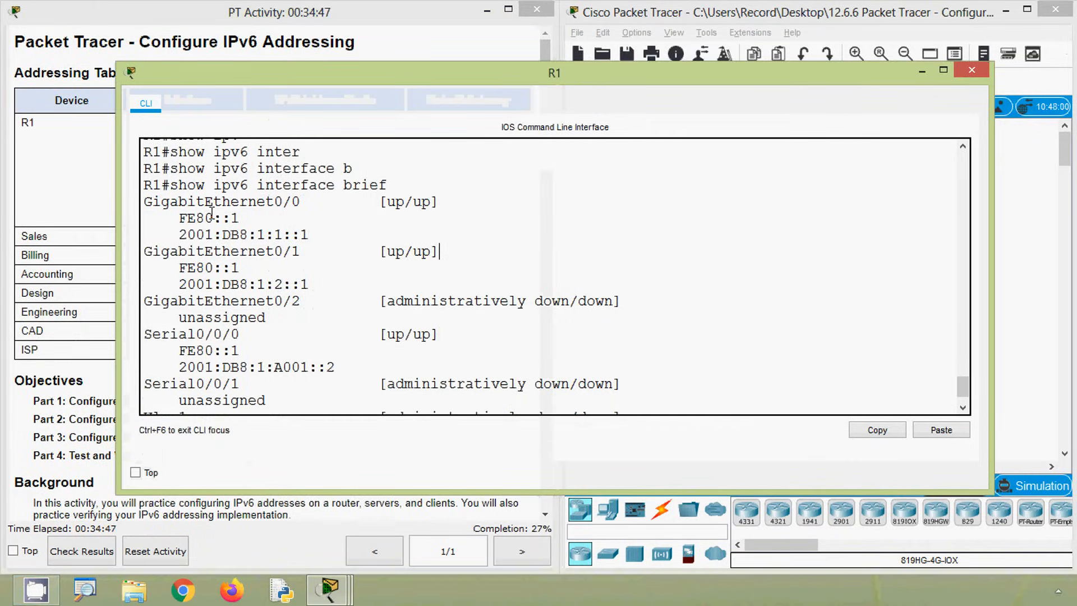
left_click_drag(151, 202, 275, 202)
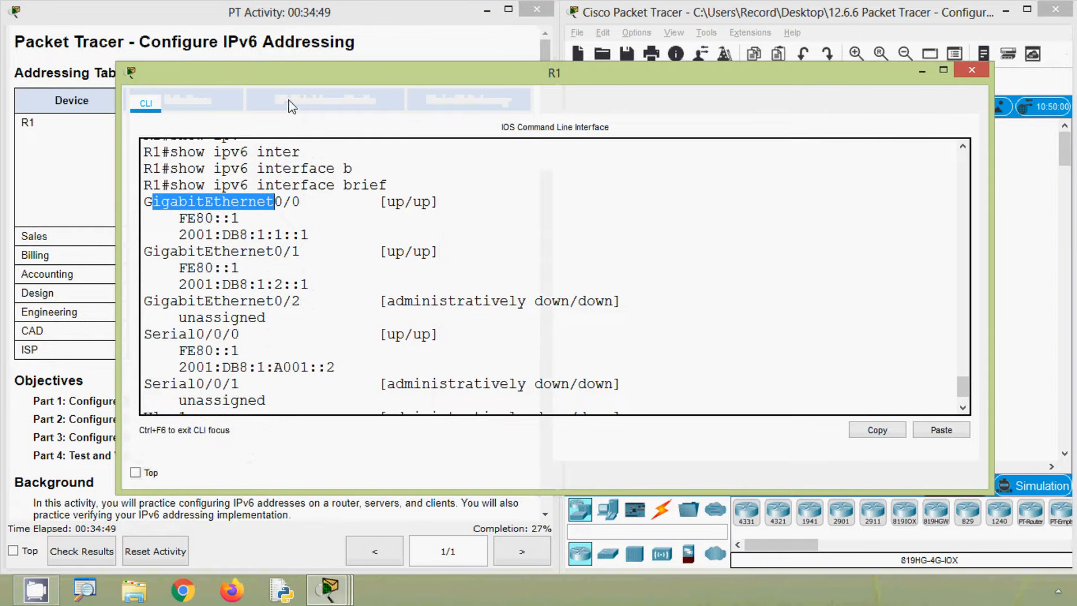
left_click_drag(297, 83, 589, 40)
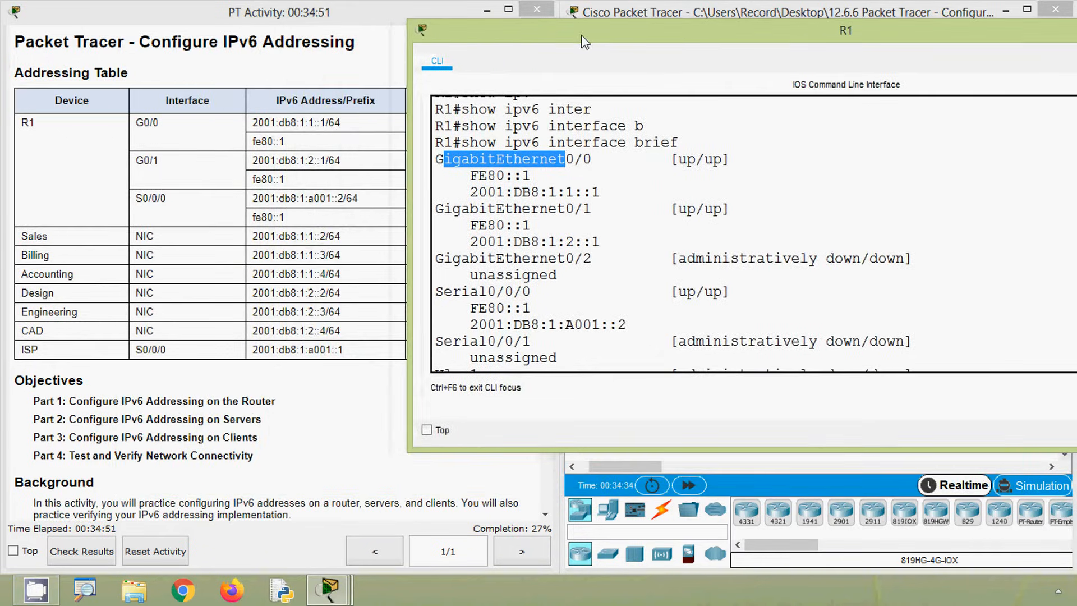
Step: Compare the status and IPv6 addresses of R1's GigabitEthernet0/0 and GigabitEthernet0/1 with the addressing table
left_click(643, 175)
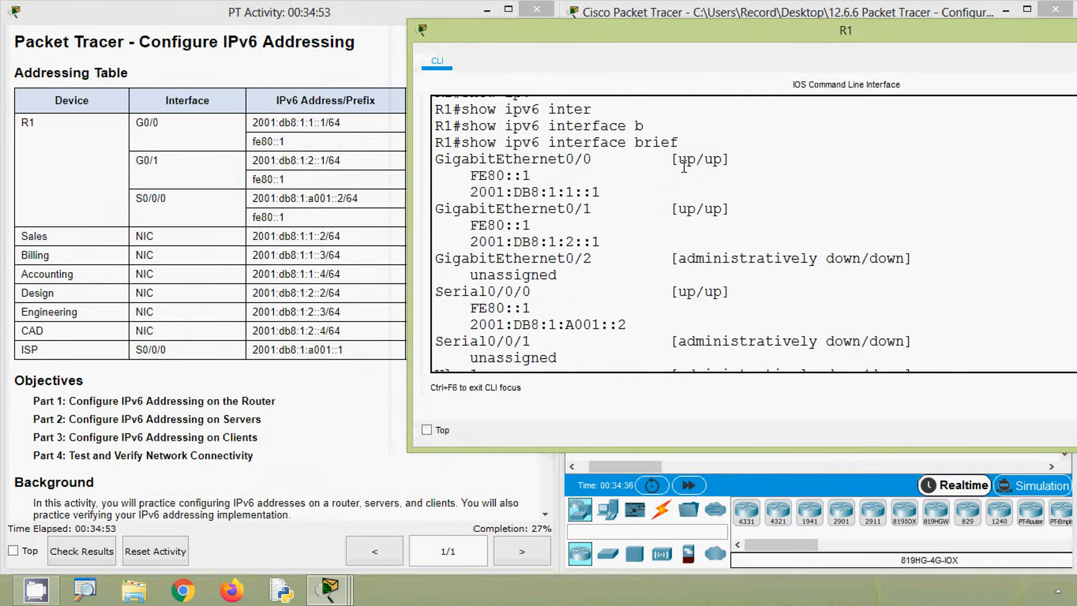
left_click_drag(680, 163, 737, 166)
left_click_drag(471, 179, 534, 177)
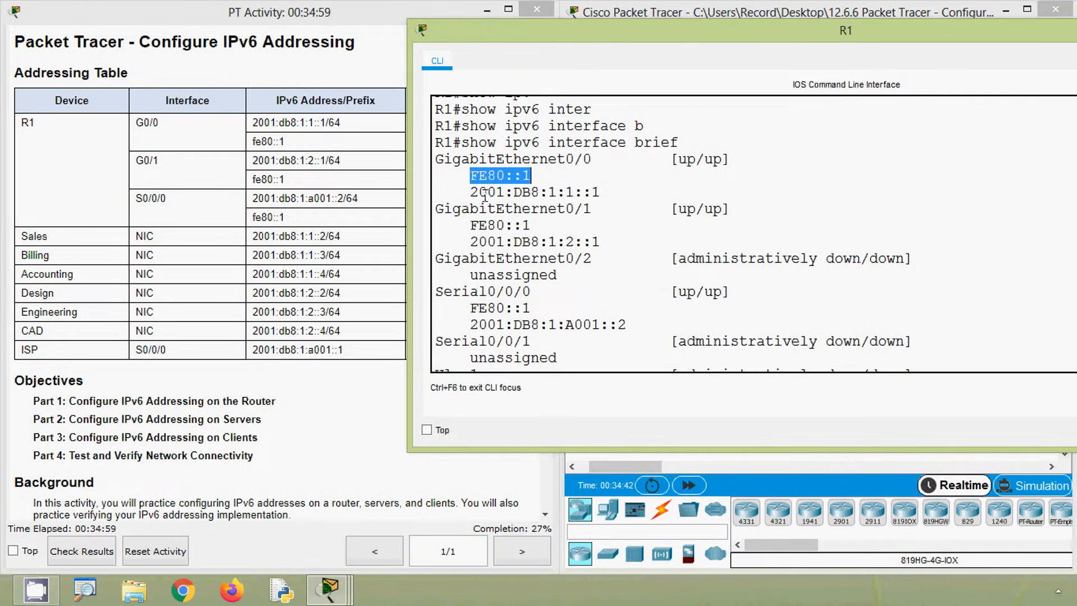
left_click_drag(472, 192, 601, 193)
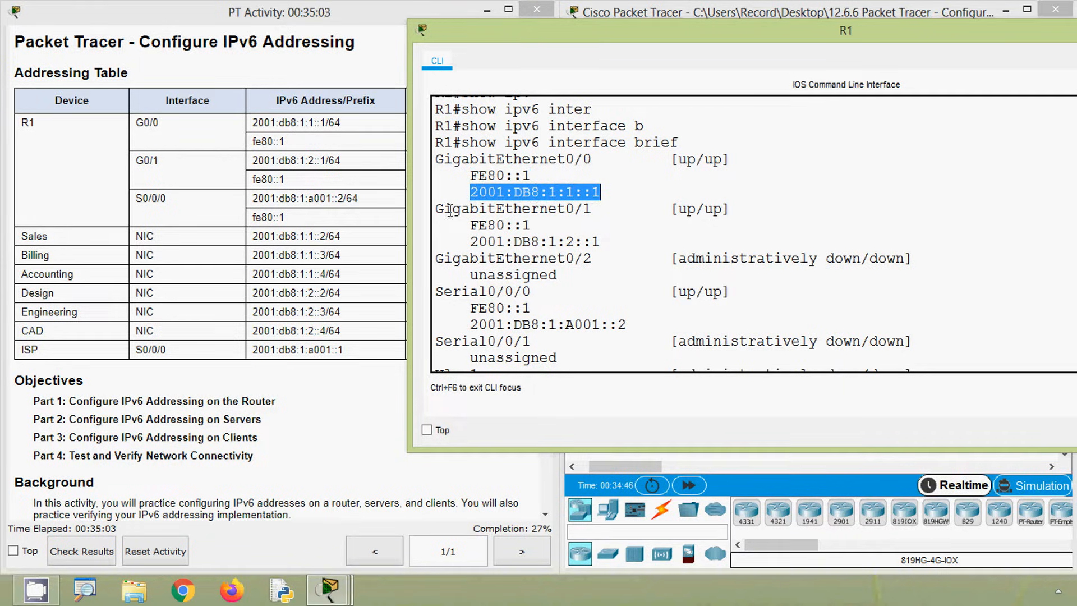
left_click_drag(470, 225, 551, 247)
left_click(551, 247)
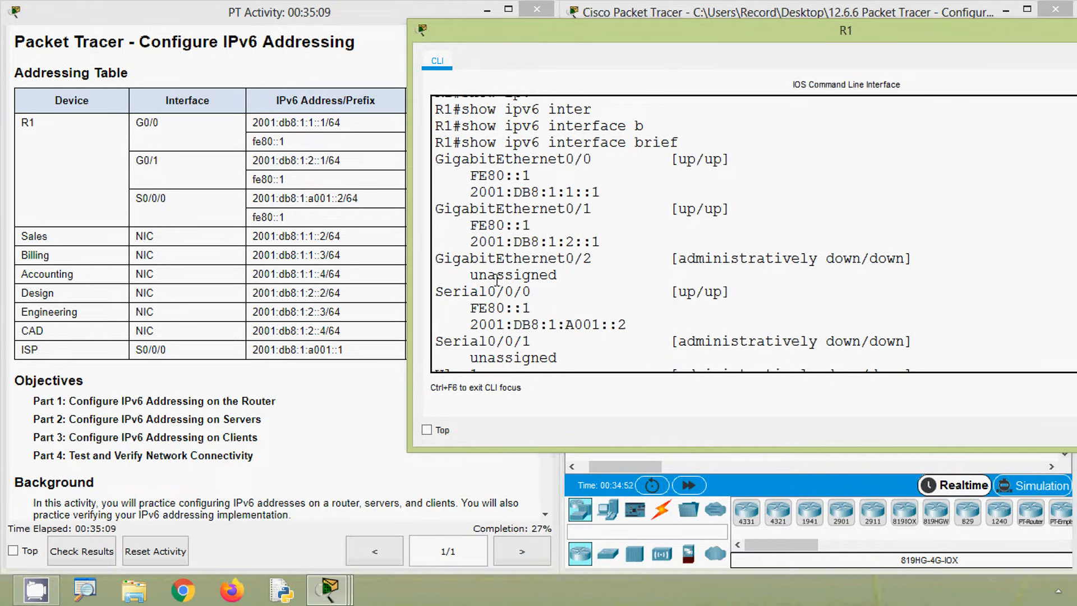
Step: Check GigabitEthernet0/2 in the interface summary and compare Serial0/0/0's IPv6 addresses with the addressing table
left_click_drag(478, 275, 560, 275)
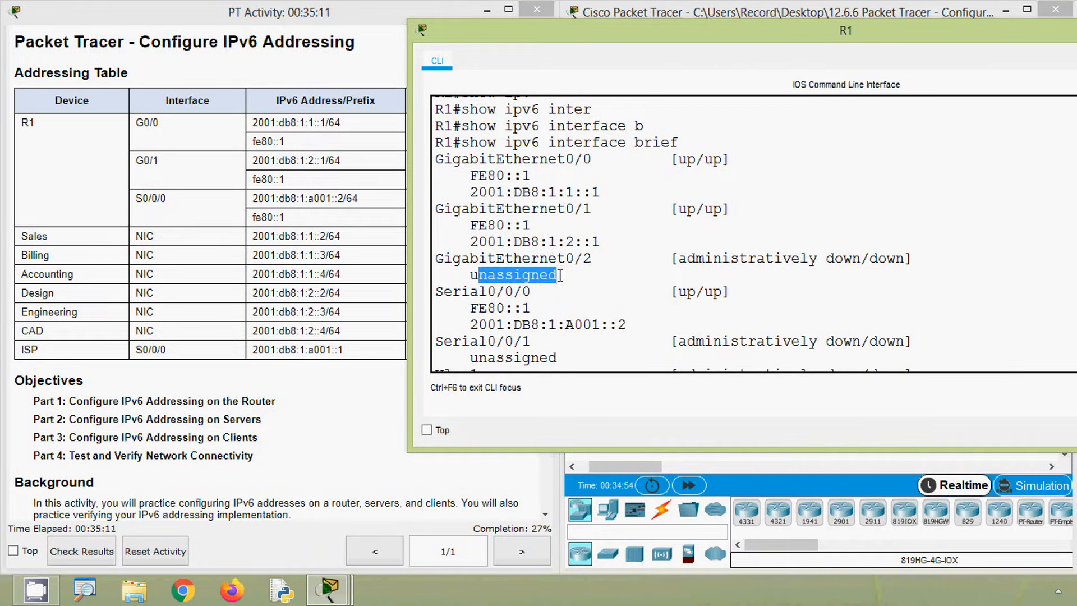
scroll(540, 292, "down", 1)
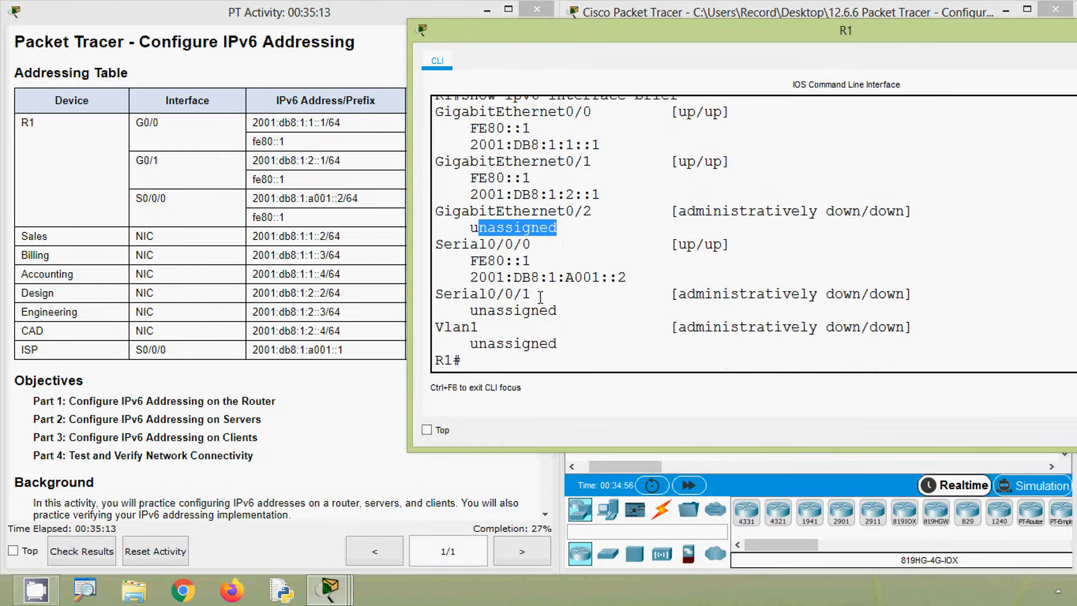
left_click_drag(436, 245, 532, 247)
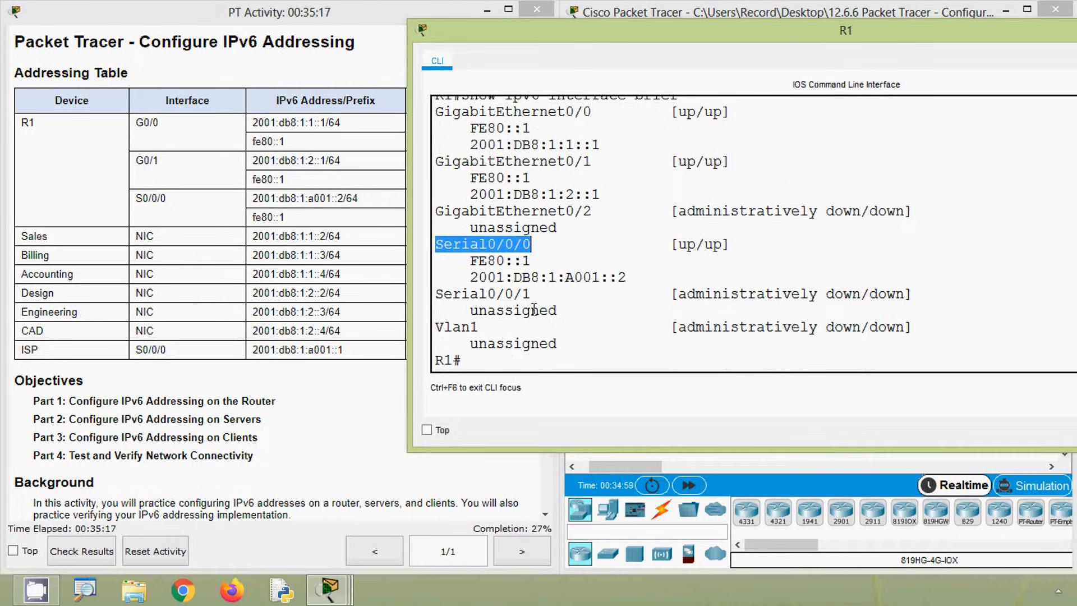
left_click_drag(259, 199, 379, 211)
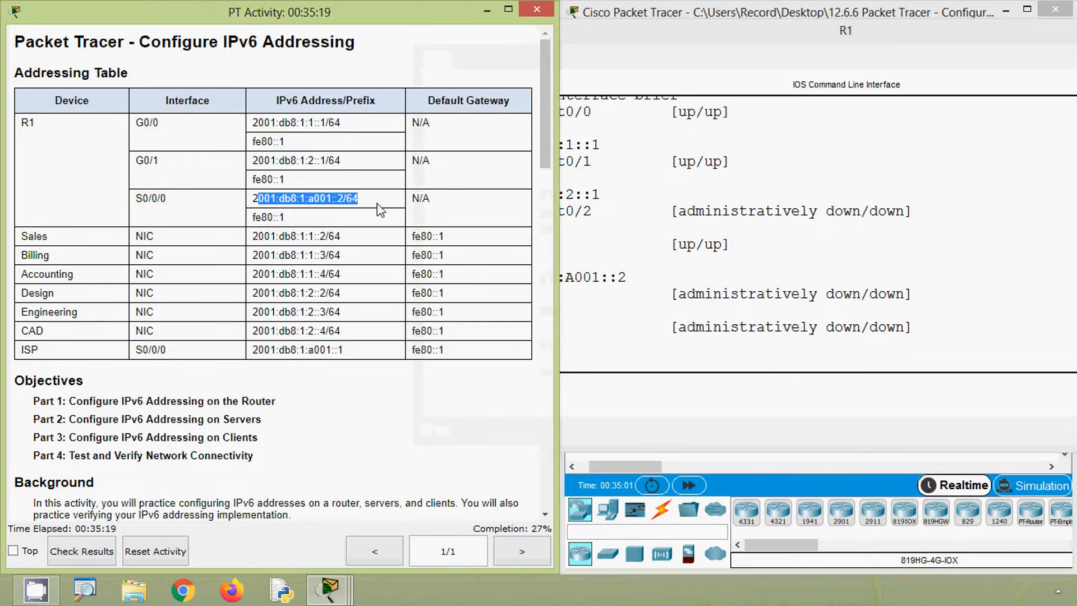
left_click(643, 281)
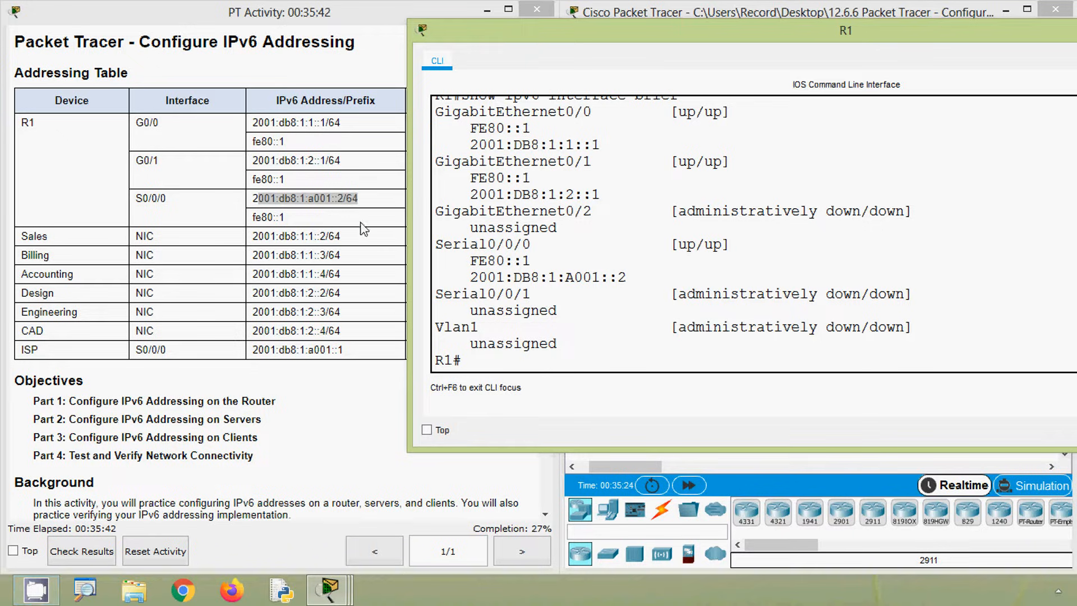
scroll(560, 288, "up", 2)
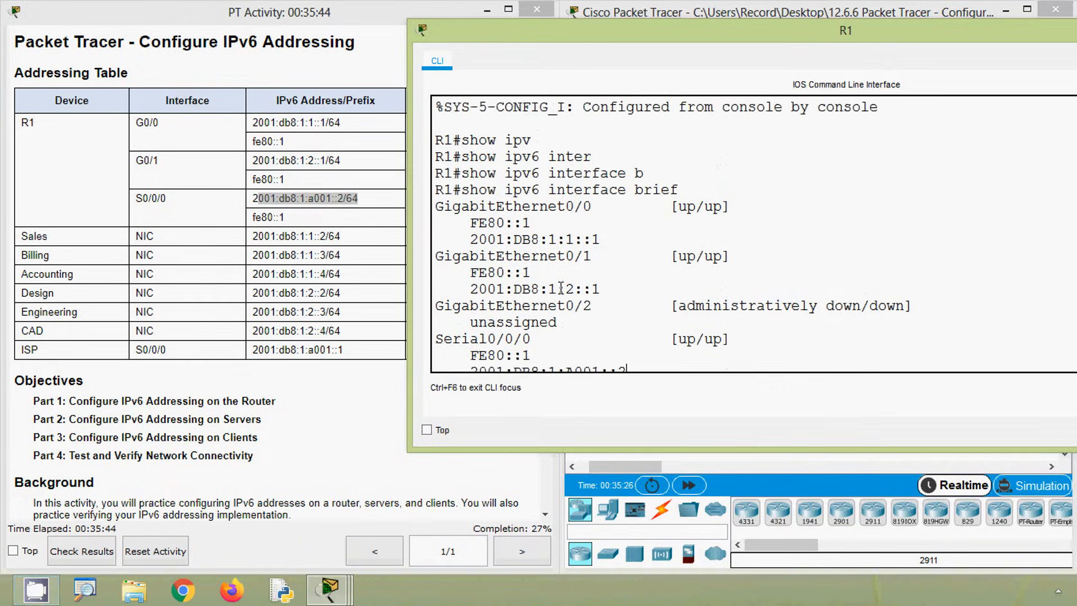
scroll(561, 288, "up", 1)
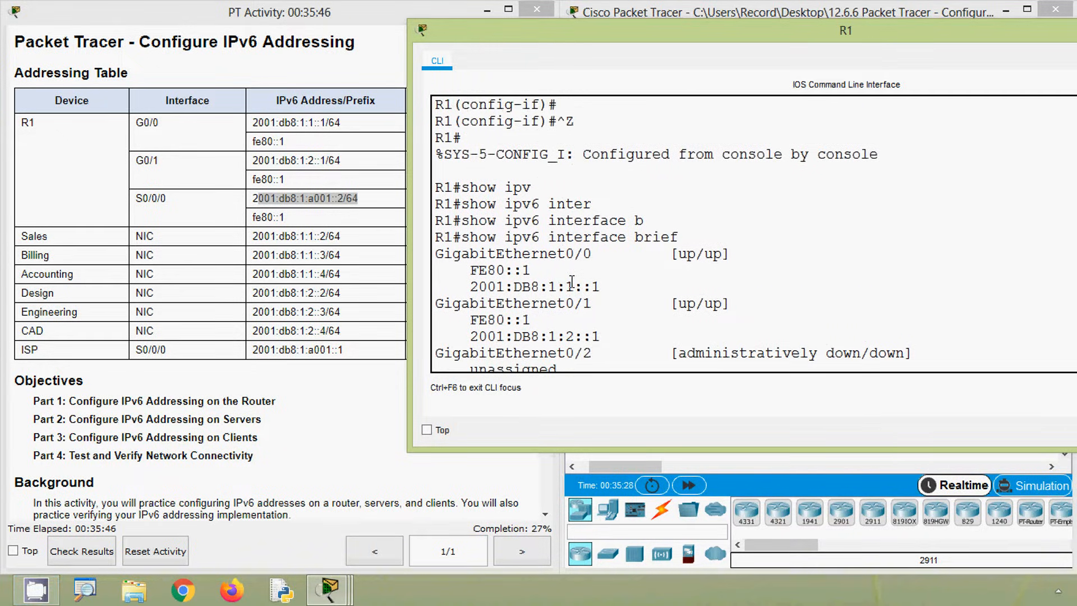
scroll(572, 280, "up", 1)
Step: Run show running-config on R1 and page through the output to the interface sections
scroll(573, 289, "down", 4)
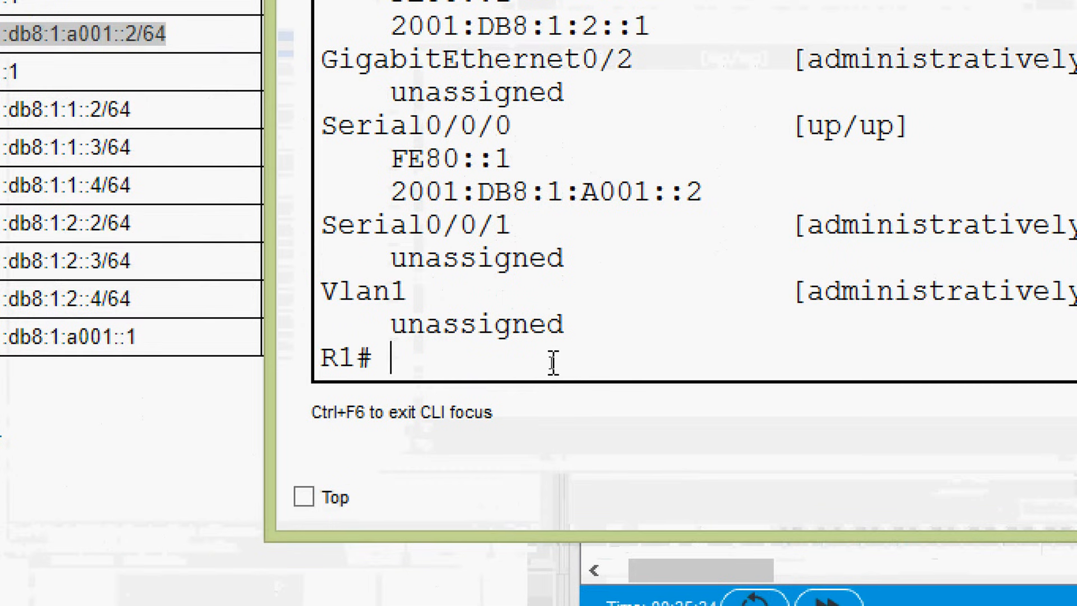
type("sh")
key("Tab")
type("ru")
key("Tab")
key("Return")
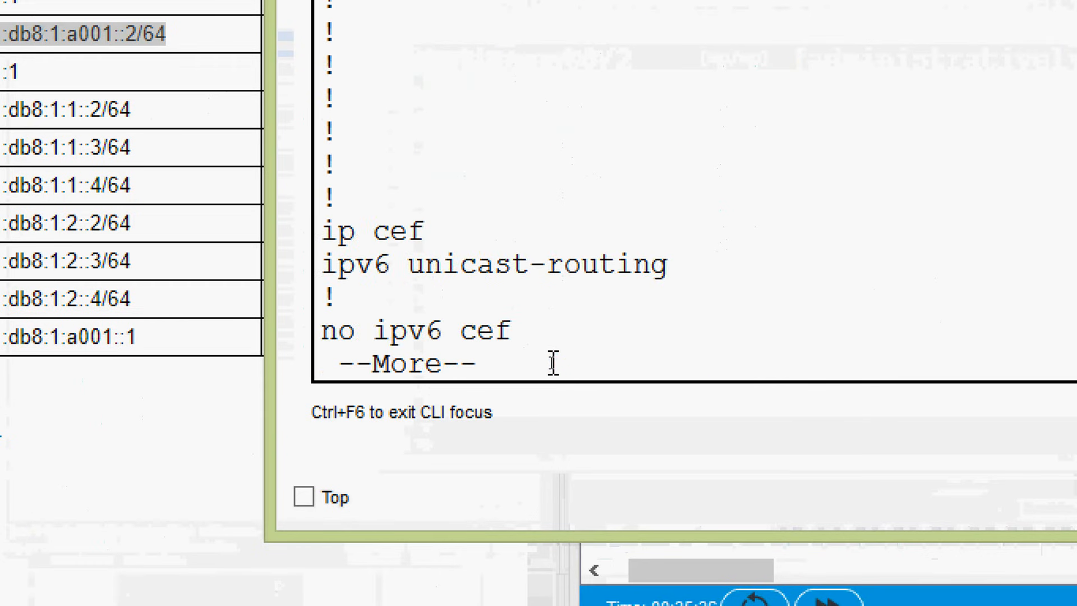
key("space")
key("space")
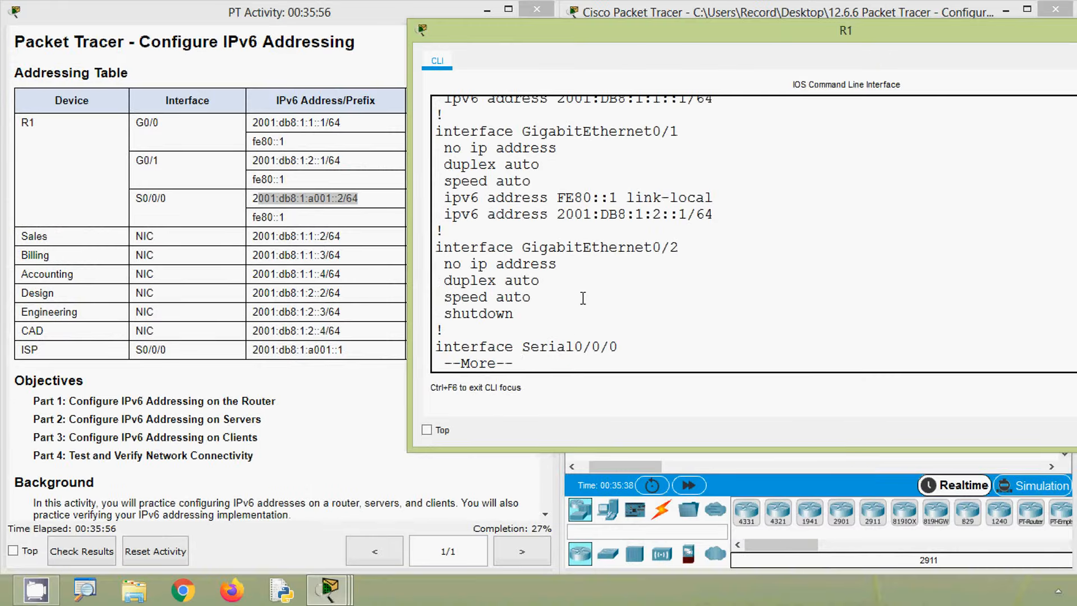
Step: Compare the GigabitEthernet0/0 and GigabitEthernet0/1 IPv6 addresses in R1's running configuration with the addressing table
scroll(583, 298, "up", 3)
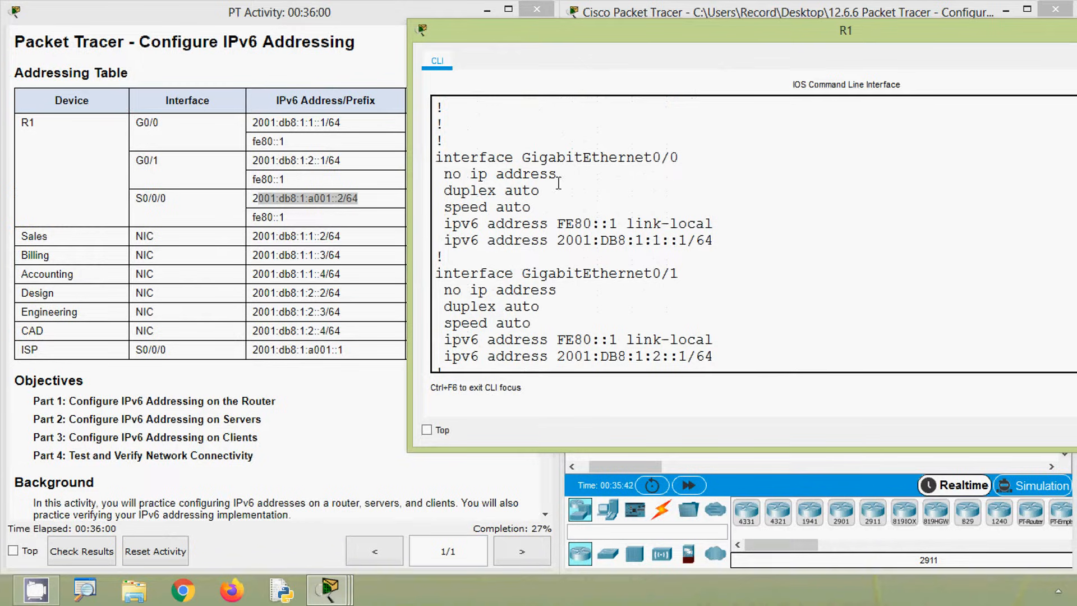
left_click_drag(530, 157, 684, 156)
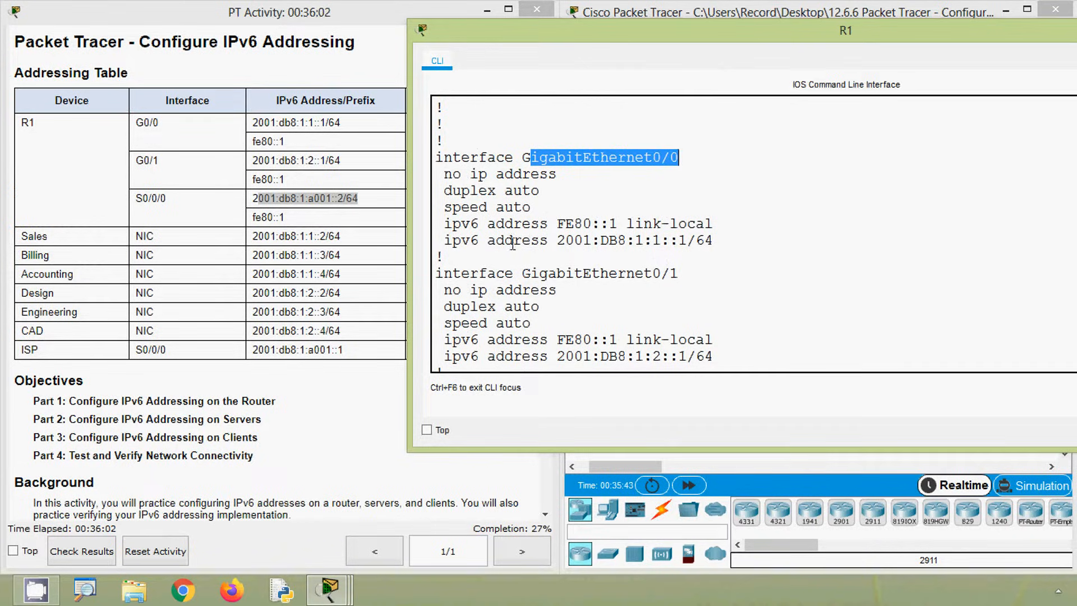
left_click_drag(494, 243, 713, 242)
scroll(715, 285, "down", 1)
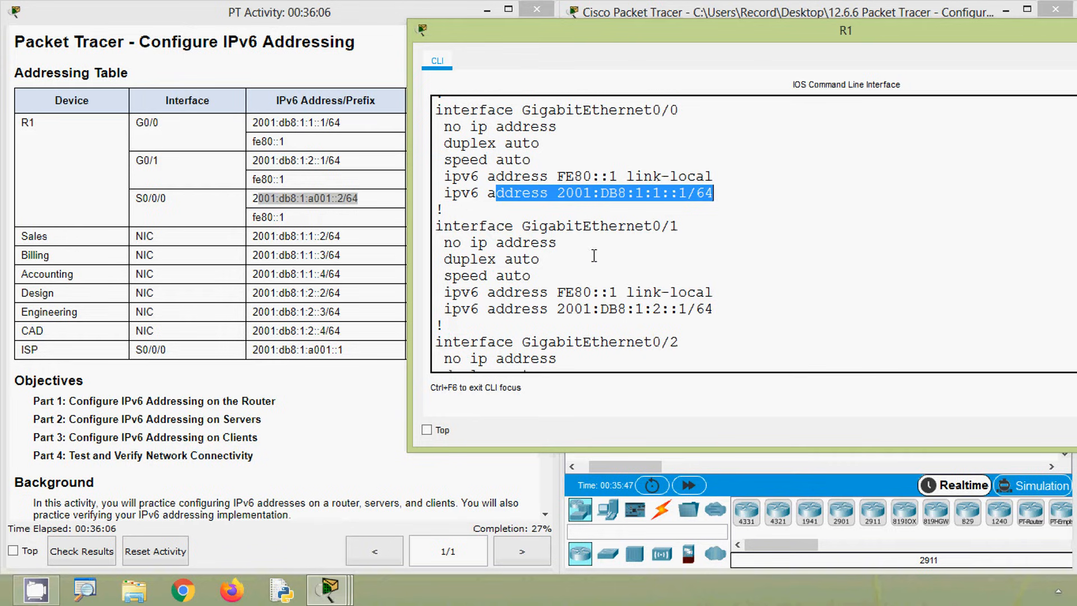
left_click_drag(527, 227, 679, 227)
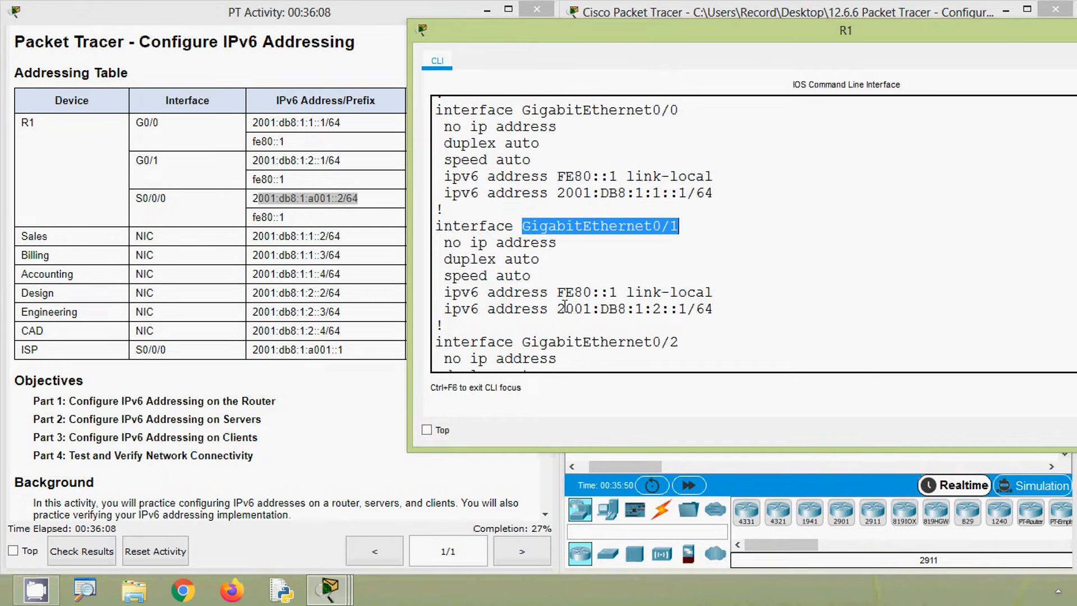
left_click(564, 307)
left_click_drag(564, 307, 706, 309)
scroll(722, 327, "down", 2)
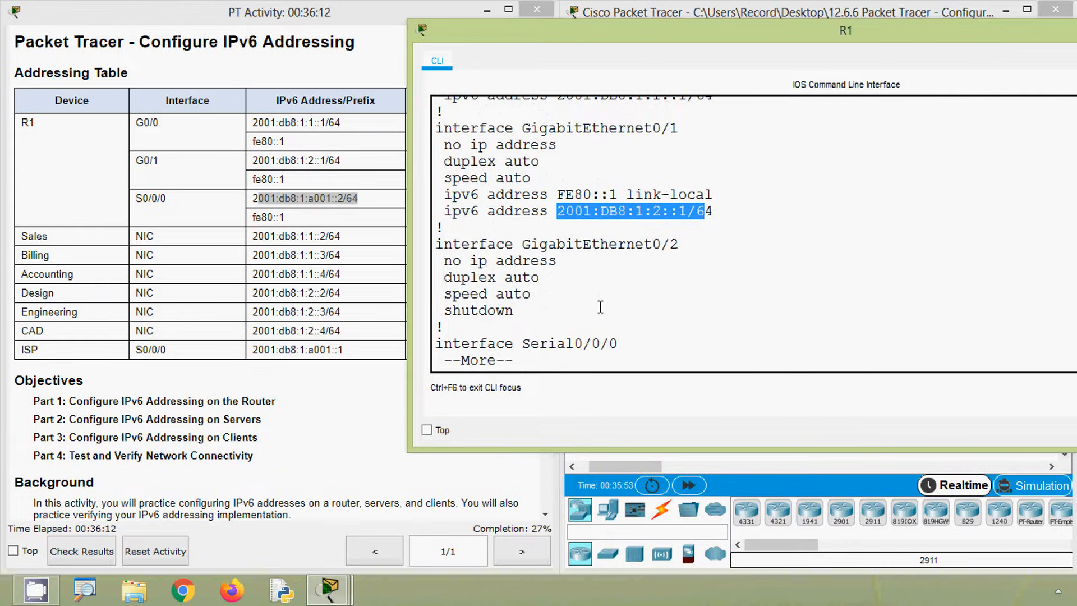
Step: Page on through the running configuration and check the IPv6 addresses in the Serial0/0/0 section
key("space")
scroll(589, 300, "up", 4)
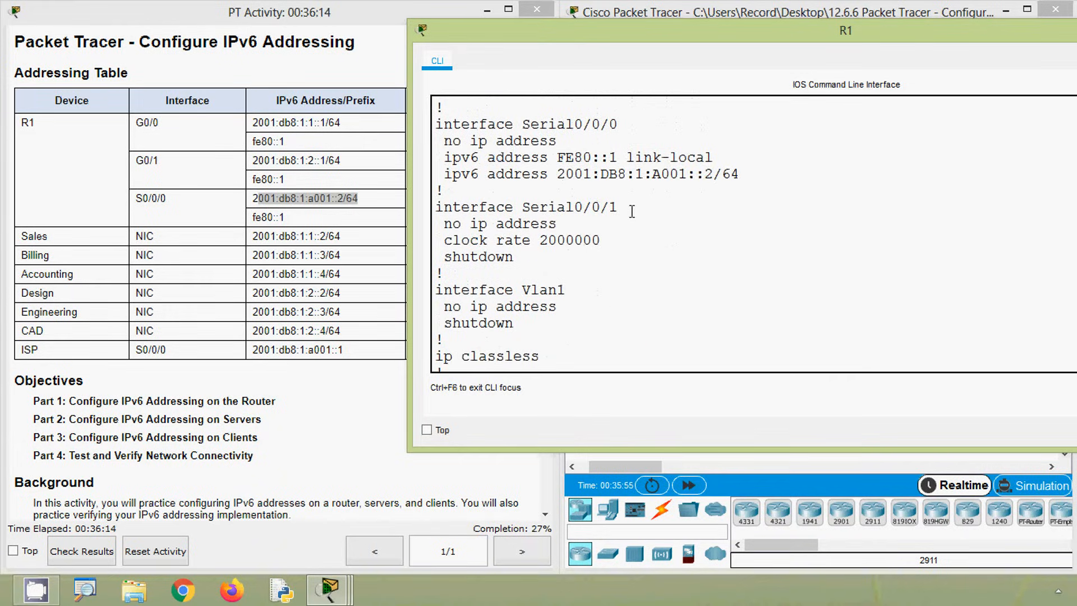
scroll(559, 204, "up", 1)
left_click_drag(524, 171, 760, 226)
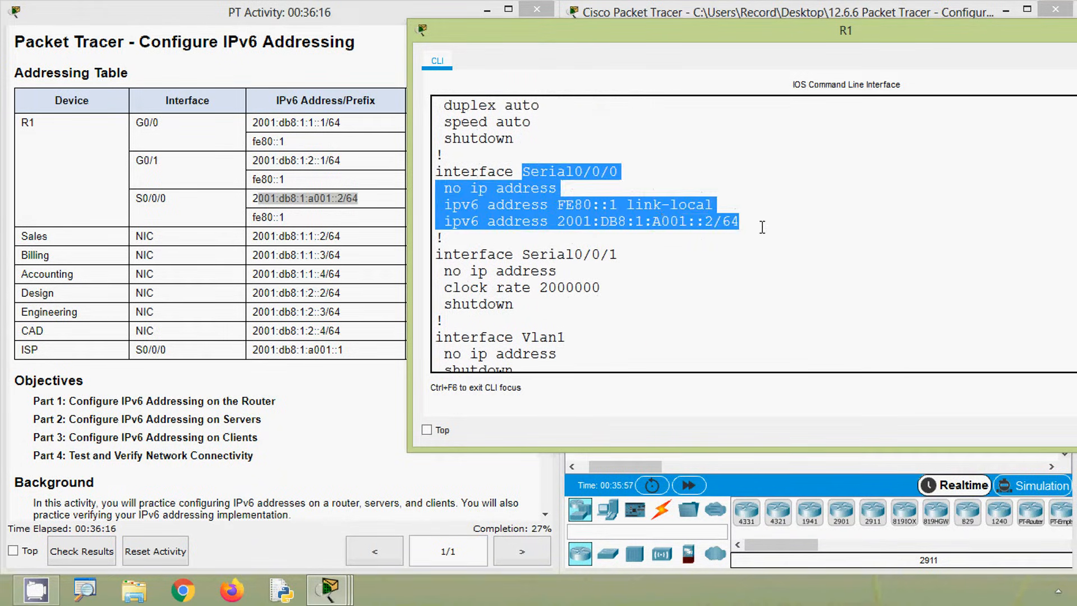
left_click(759, 226)
Step: Read Step 5 of the activity instructions on verifying R1's addressing, including the example command for removing an incorrect IPv6 address
left_click(371, 345)
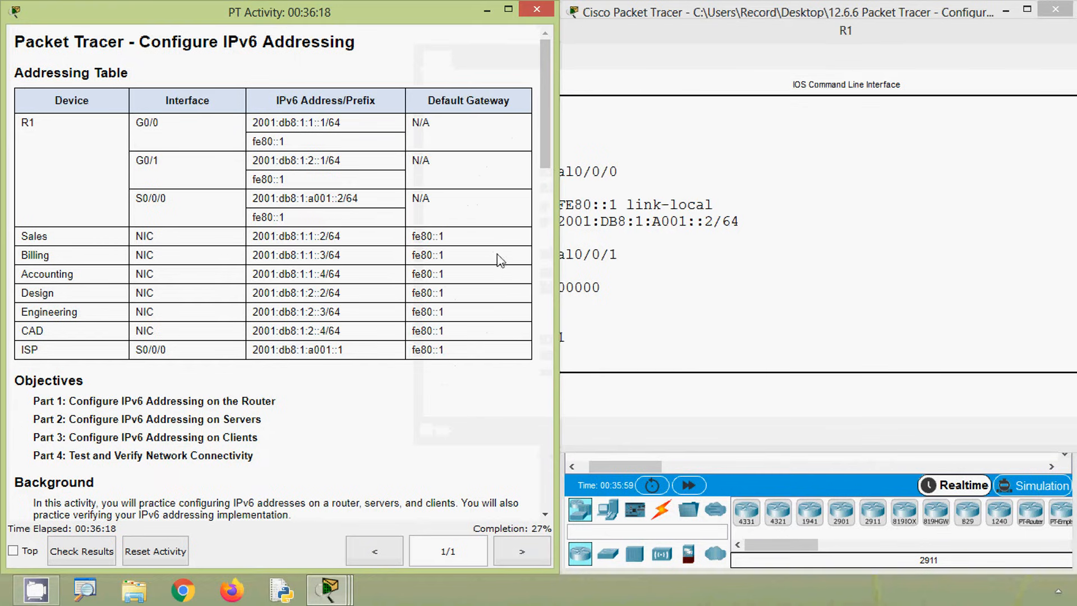
scroll(549, 241, "down", 1)
scroll(549, 241, "down", 15)
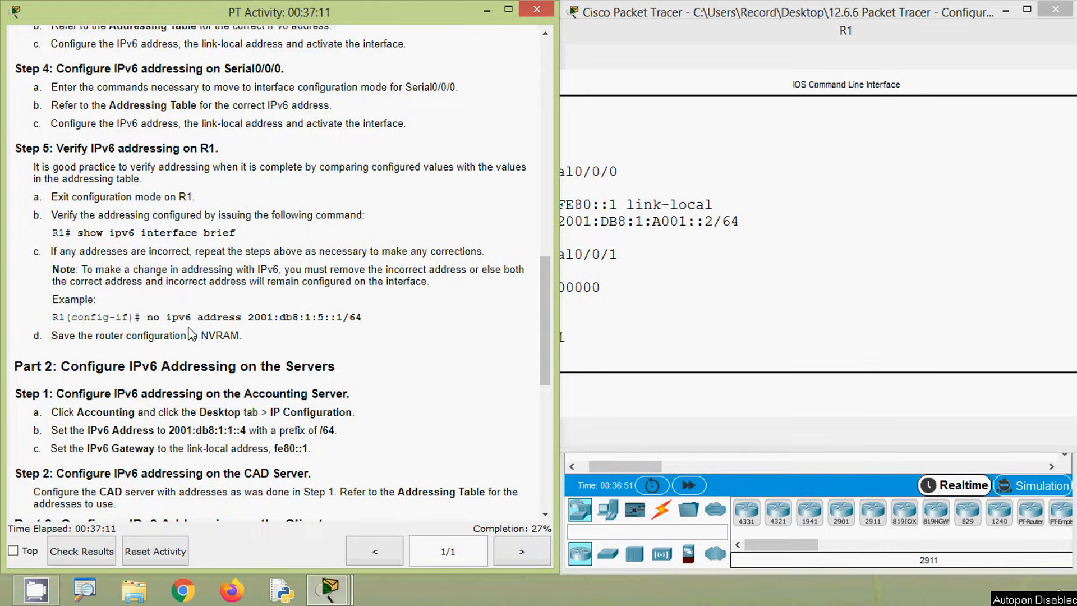
left_click_drag(243, 317, 364, 332)
left_click(353, 335)
left_click_drag(167, 318, 379, 329)
left_click(381, 335)
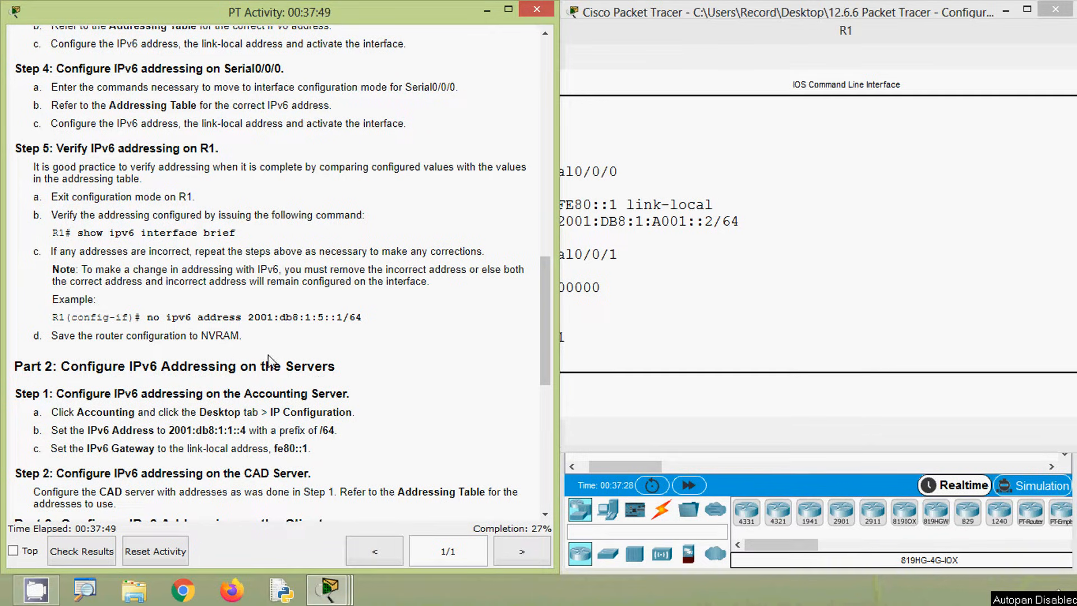
Step: Save R1's configuration with copy running-config startup-config, accepting the default destination filename
left_click(613, 337)
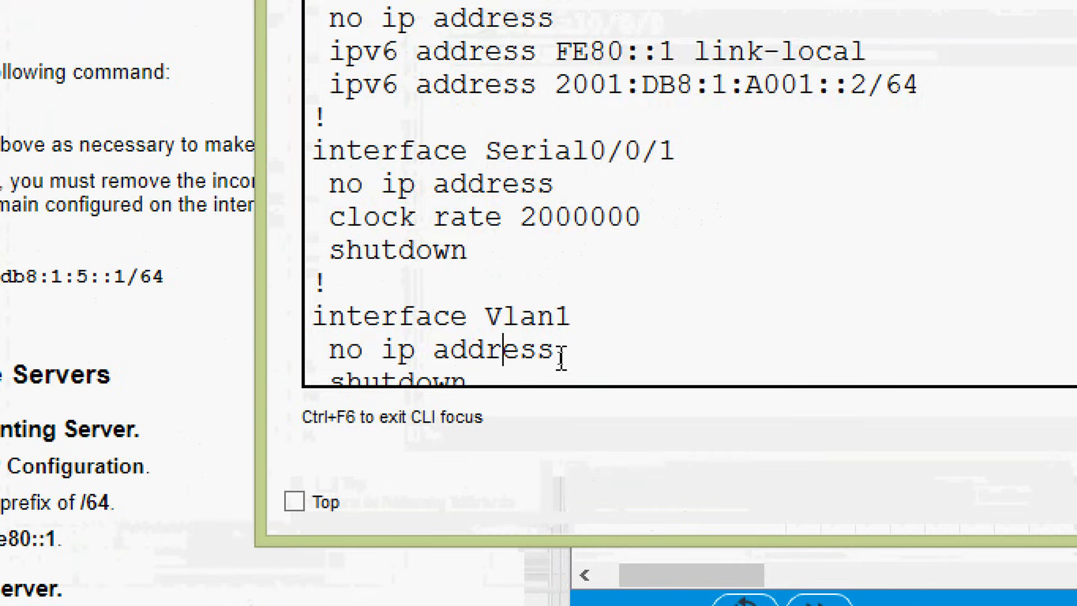
scroll(562, 358, "down", 5)
left_click(416, 359)
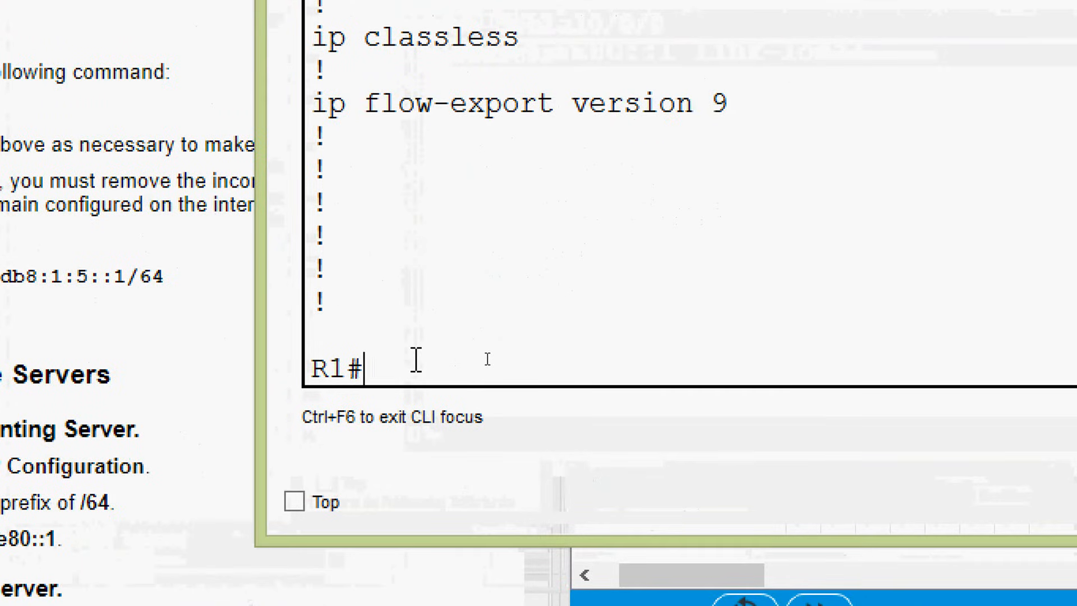
type("cop")
key("Tab")
type("rst")
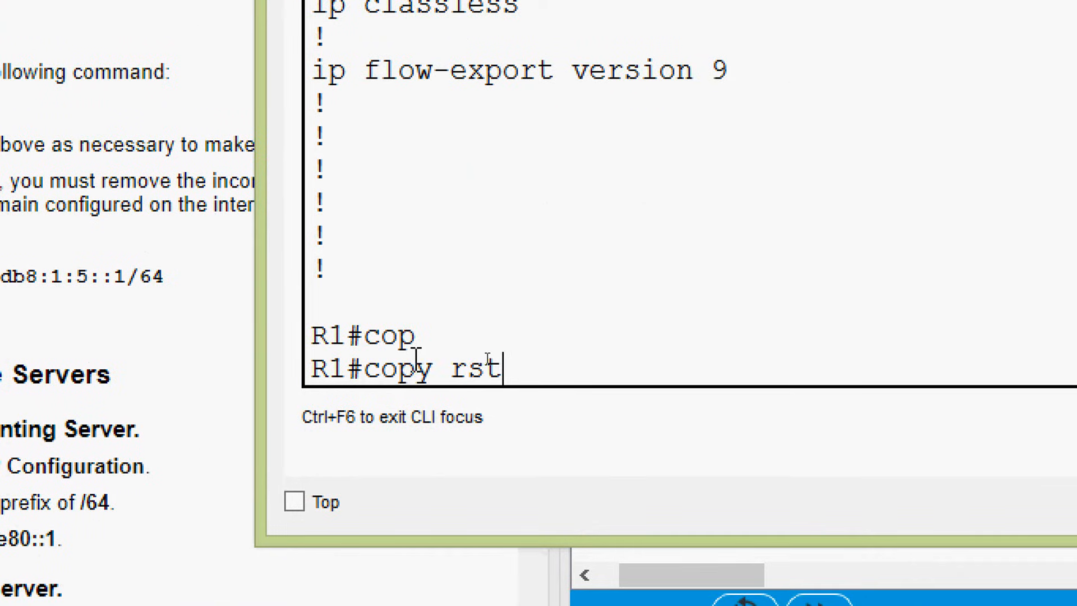
key("Tab")
key("BackSpace")
key("BackSpace")
type("u")
key("Tab")
type("st")
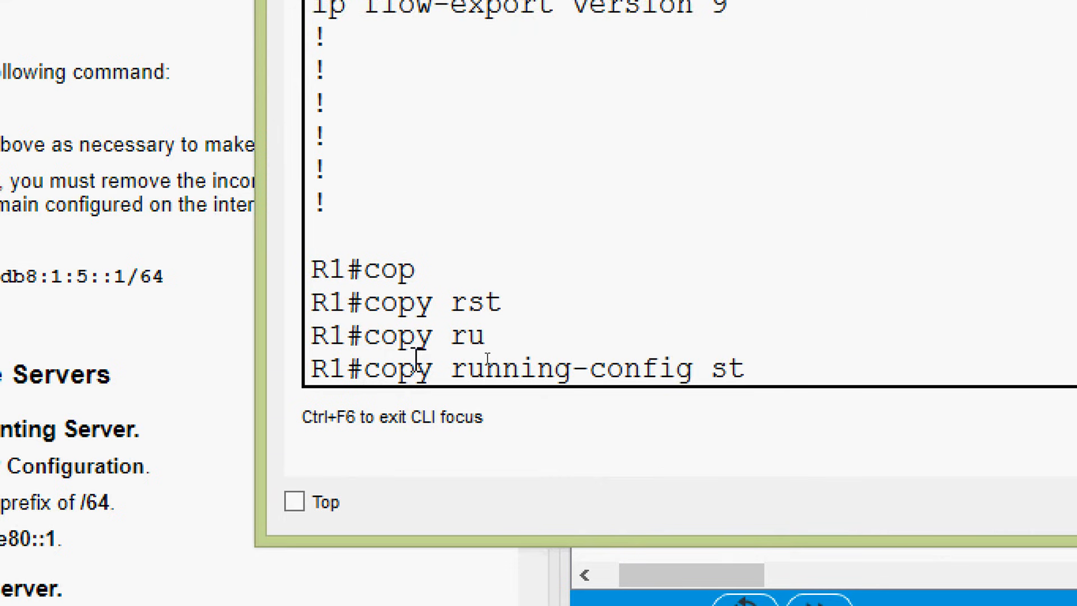
key("Tab")
key("Return")
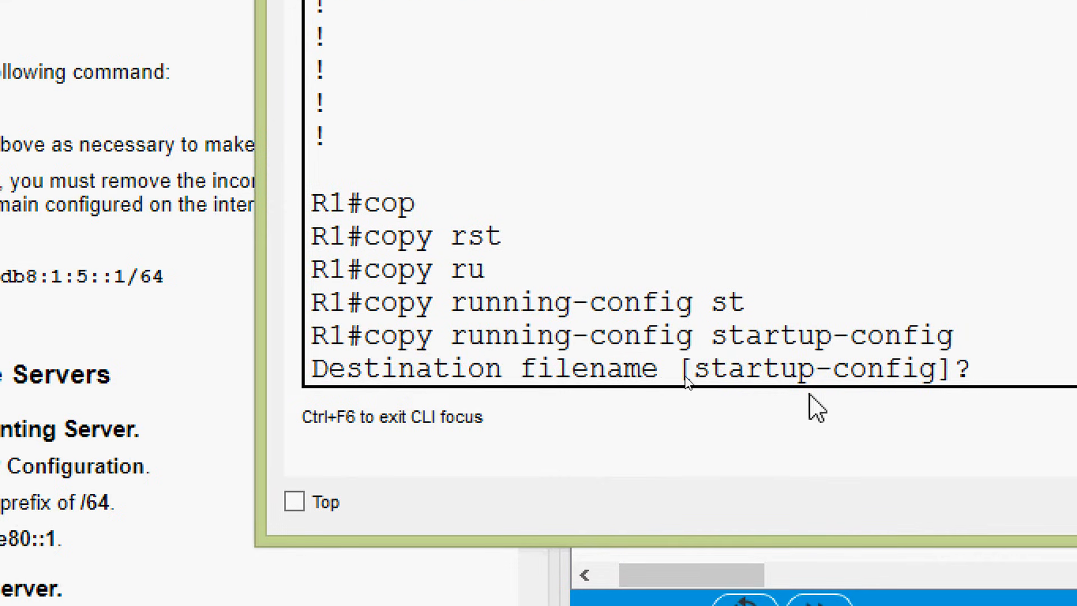
key("Return")
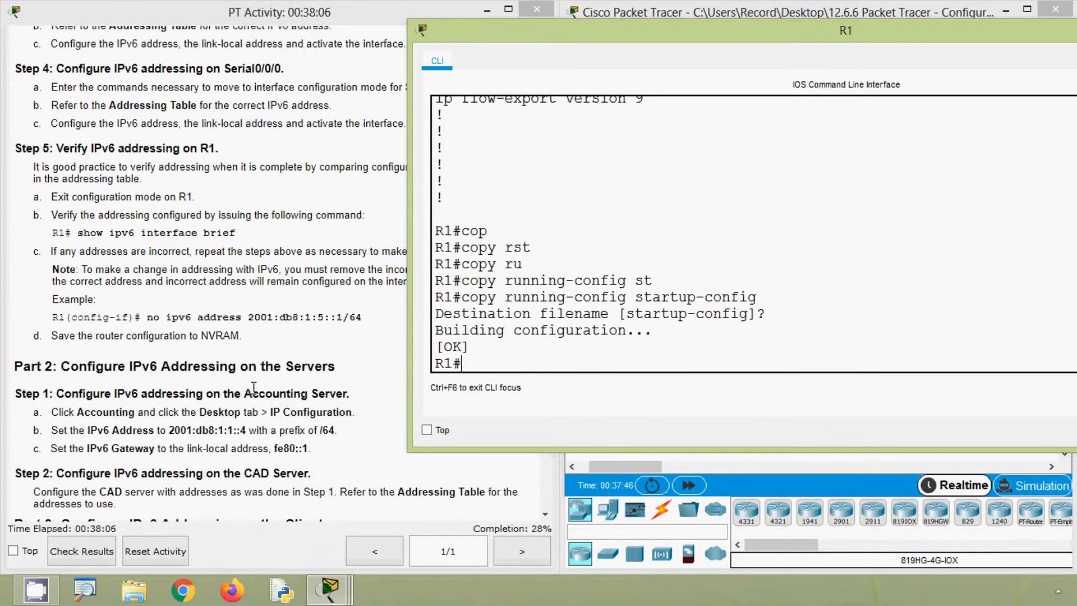
Step: Bring the Part 2 server instructions into view and try to choose the Connections device category
left_click(254, 388)
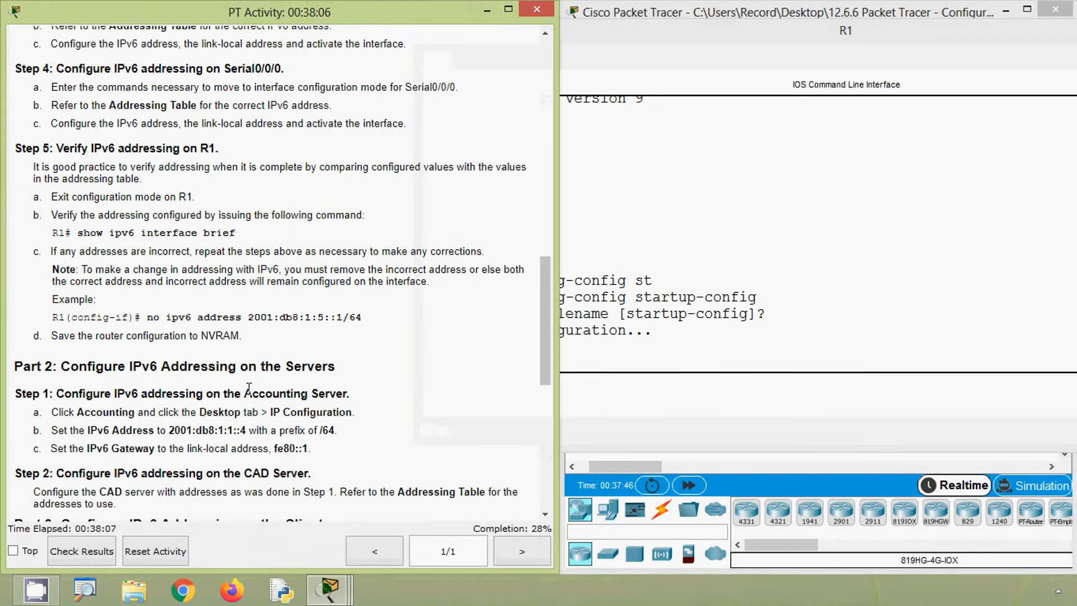
scroll(252, 393, "down", 3)
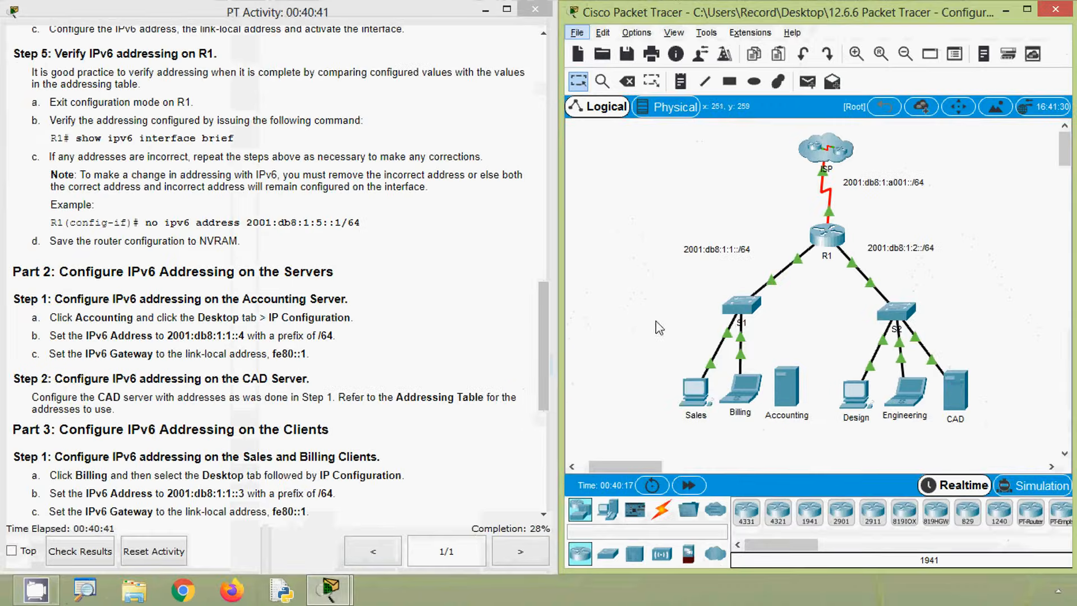
left_click(663, 511)
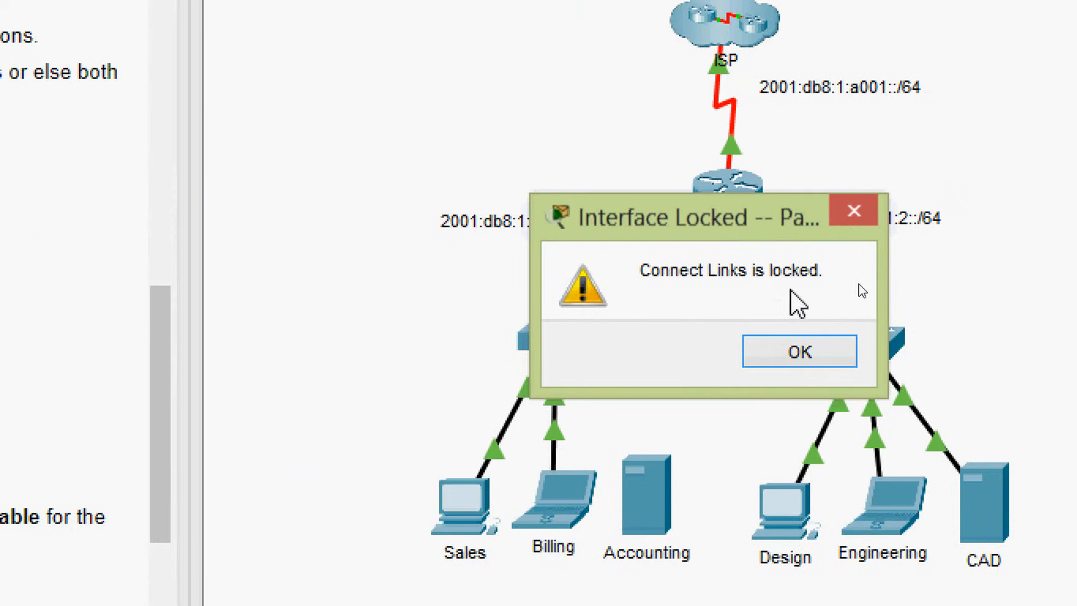
left_click(790, 345)
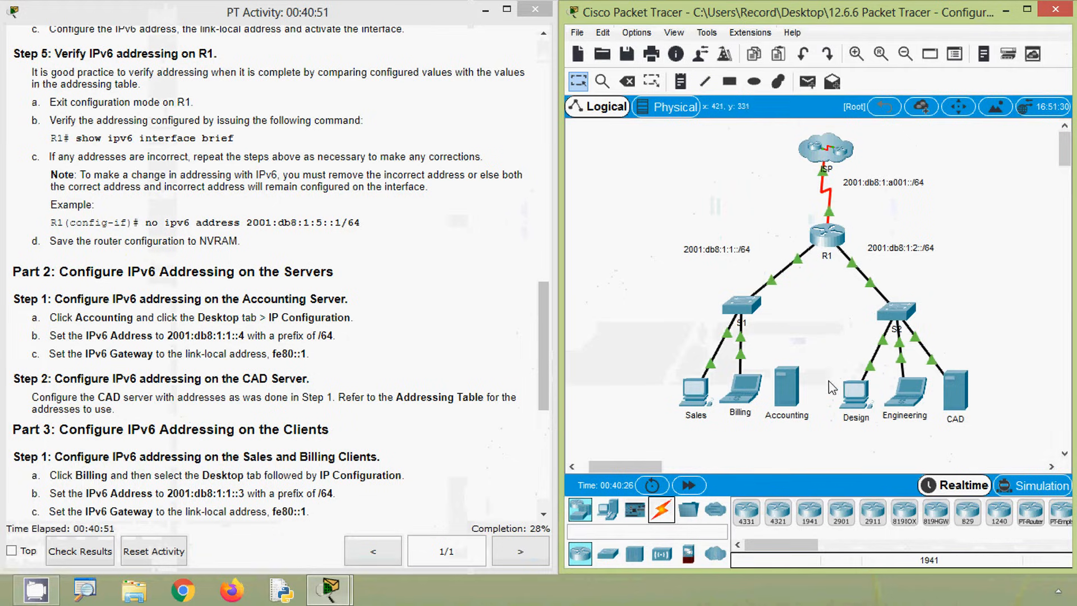
Step: Open the Accounting server's IP Configuration and set its IPv6 address to 2001:db8:1:1::4 with prefix length 64
left_click(790, 394)
left_click(366, 179)
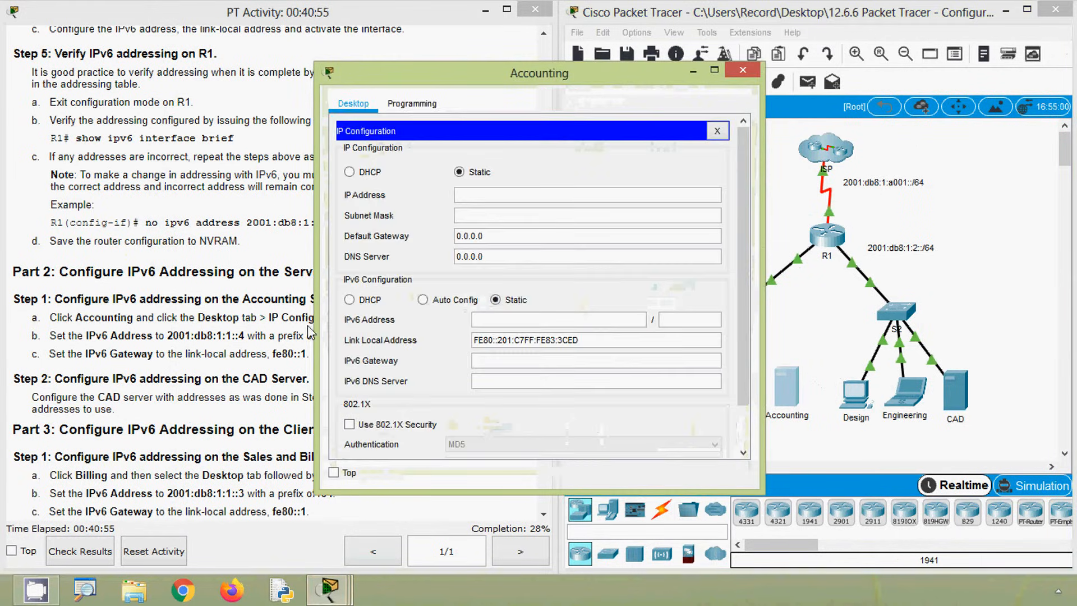
left_click(219, 339)
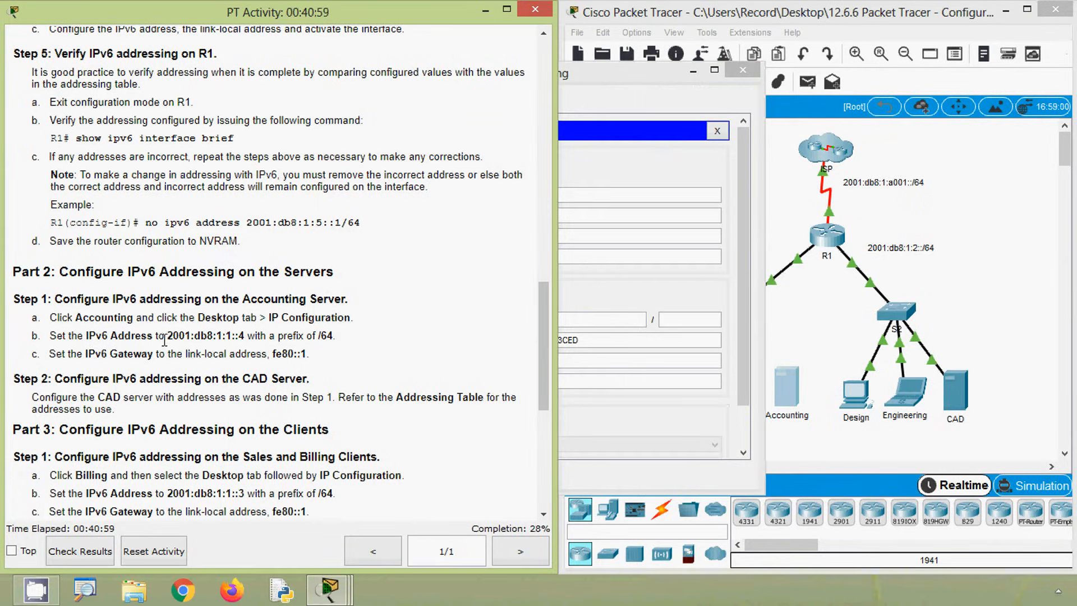
left_click_drag(168, 337, 240, 336)
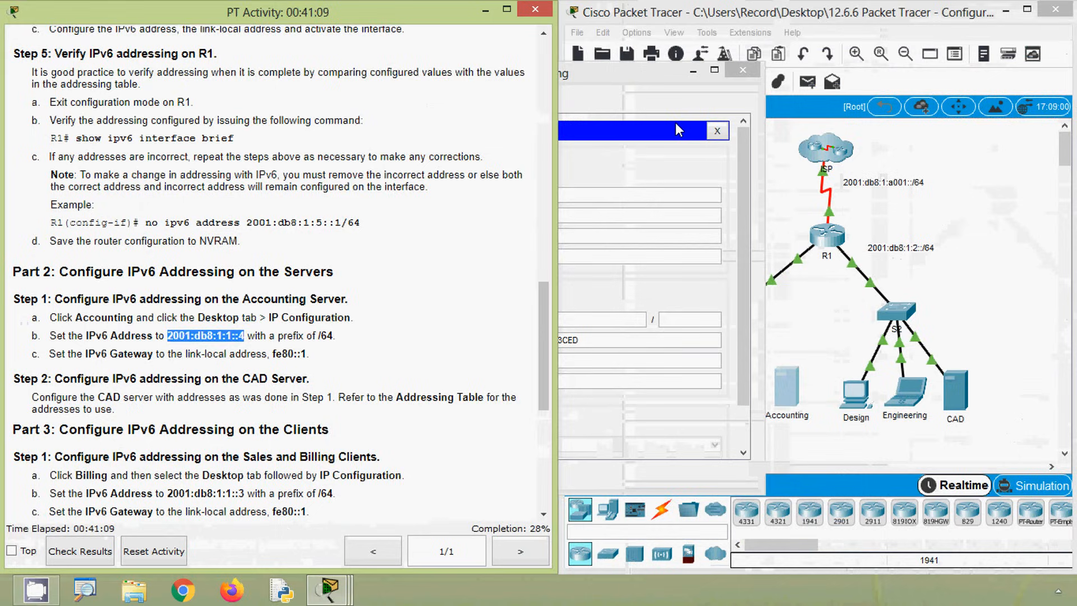
left_click(659, 78)
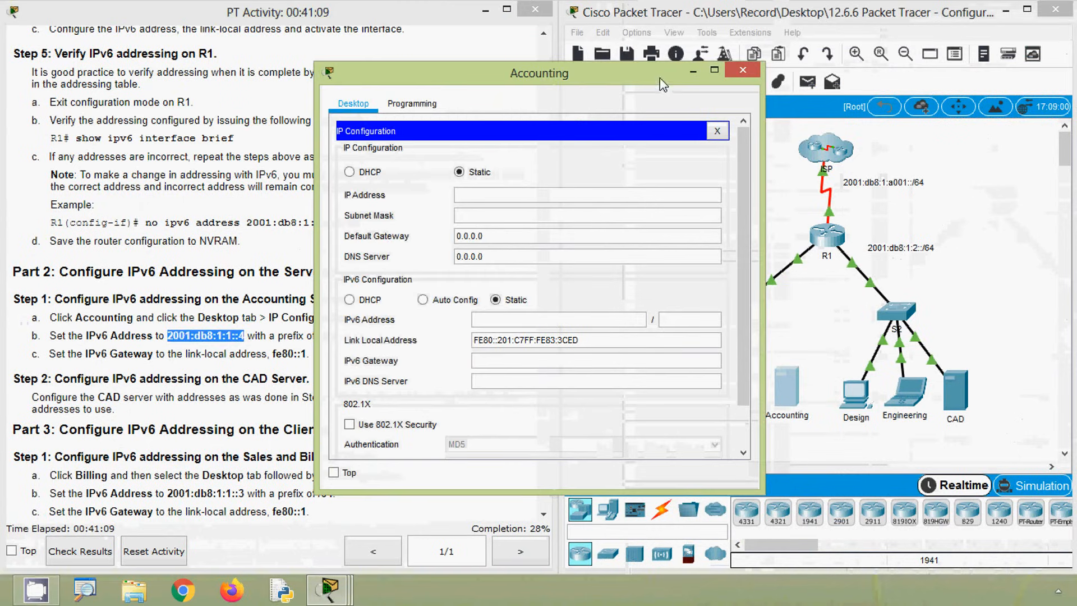
left_click(489, 321)
type("2001:db8:1:1::4")
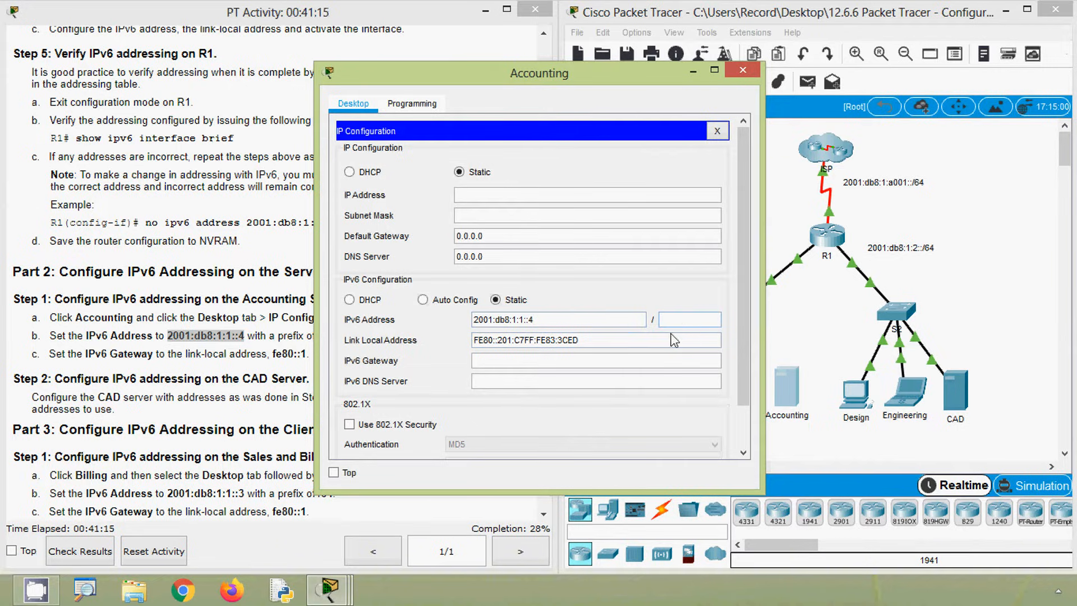
type("64")
Step: Set the Accounting server's IPv6 gateway to fe80::1 as the instructions require and close its window
left_click(592, 362)
left_click(248, 350)
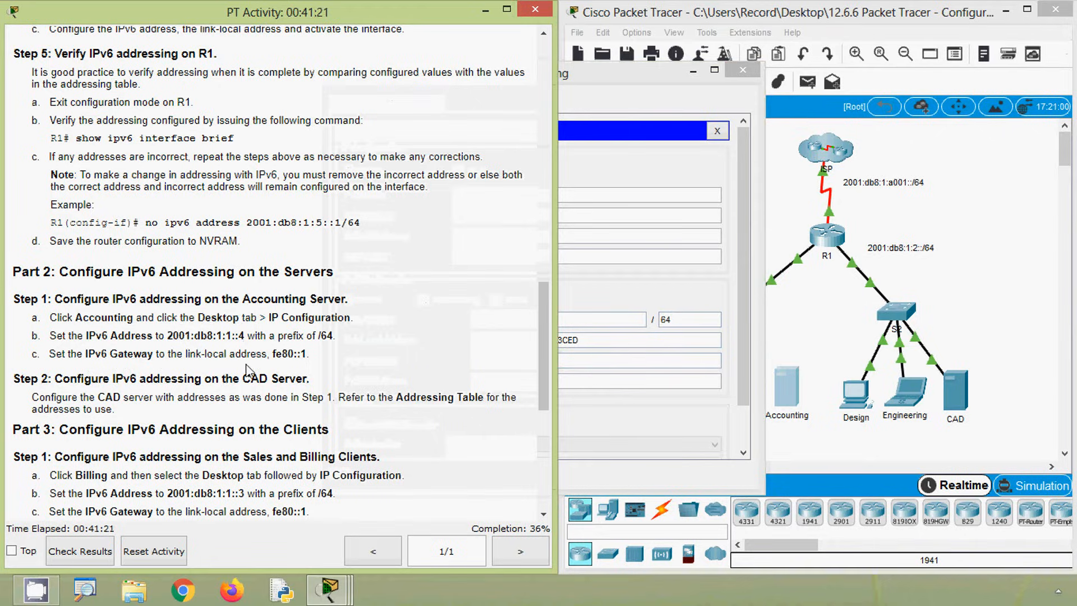
left_click(584, 286)
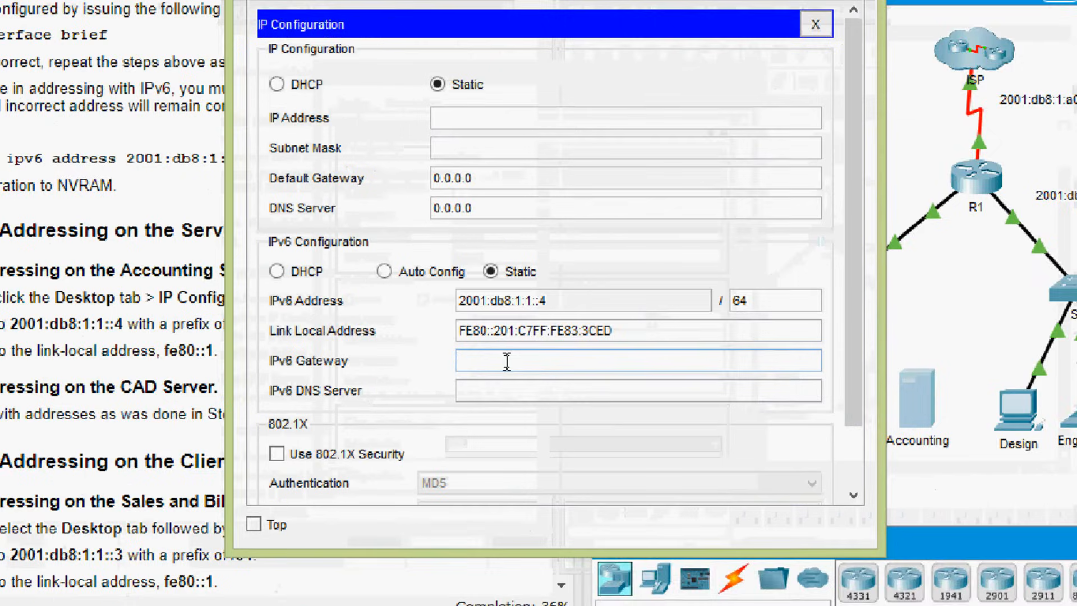
type("fe80")
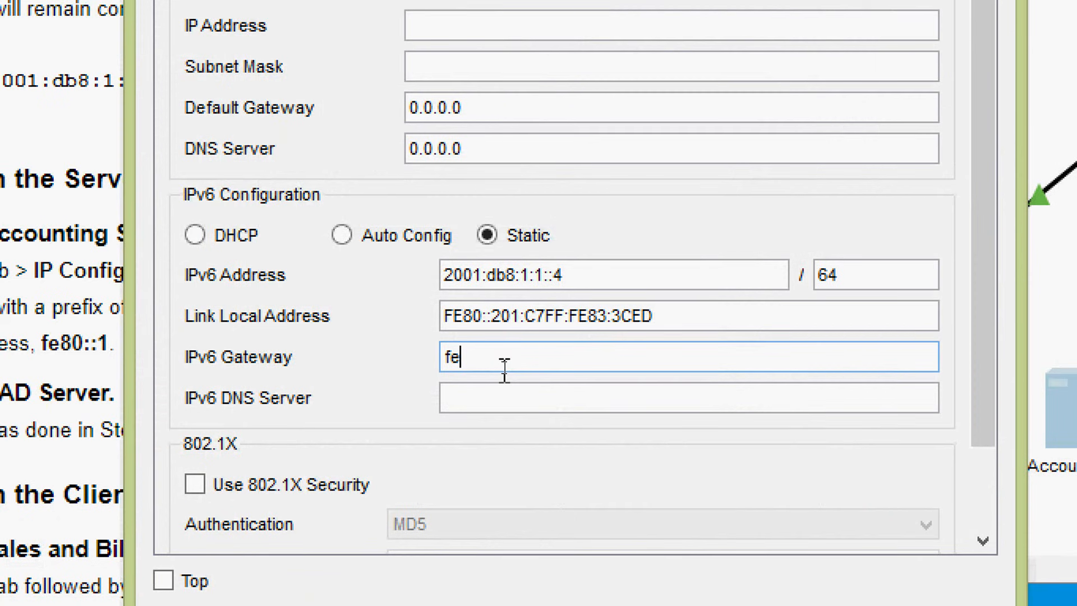
type("::1")
left_click(522, 402)
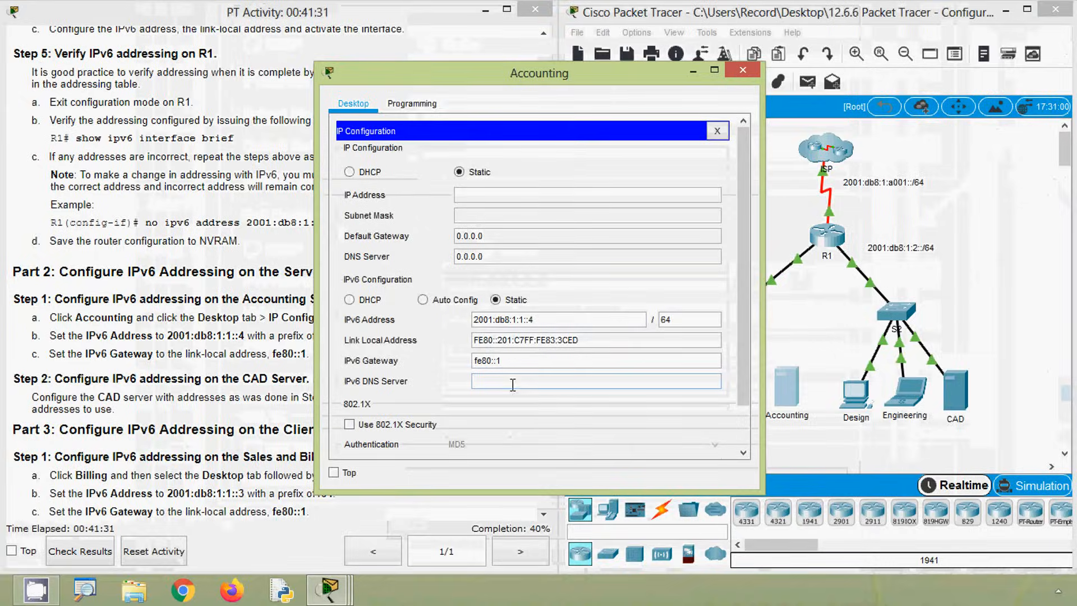
left_click(743, 69)
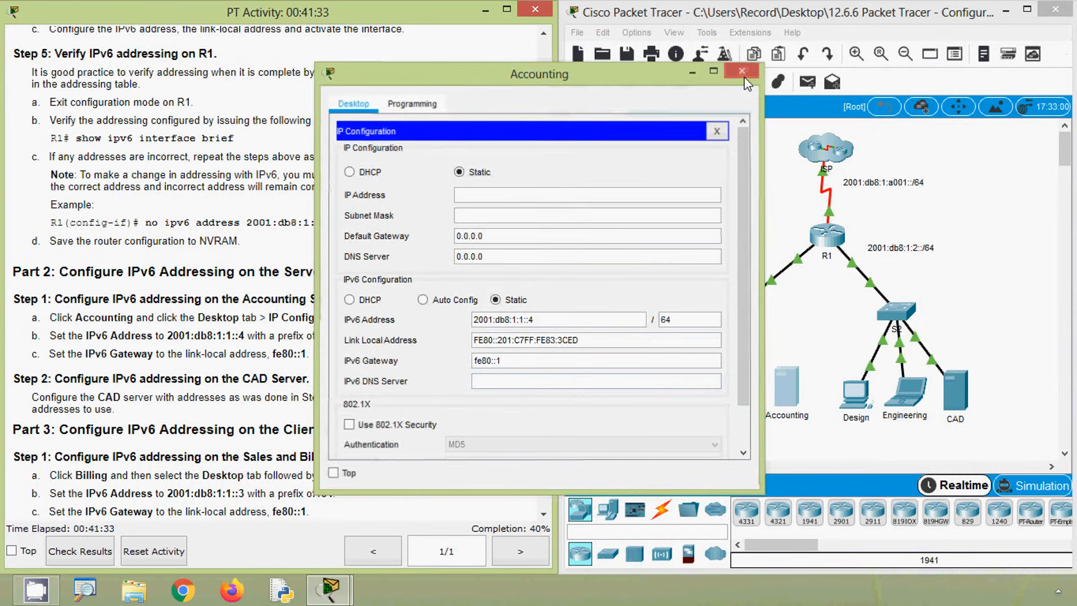
Step: Look up the CAD server's IPv6 address, prefix and default gateway in the addressing table
scroll(352, 369, "down", 3)
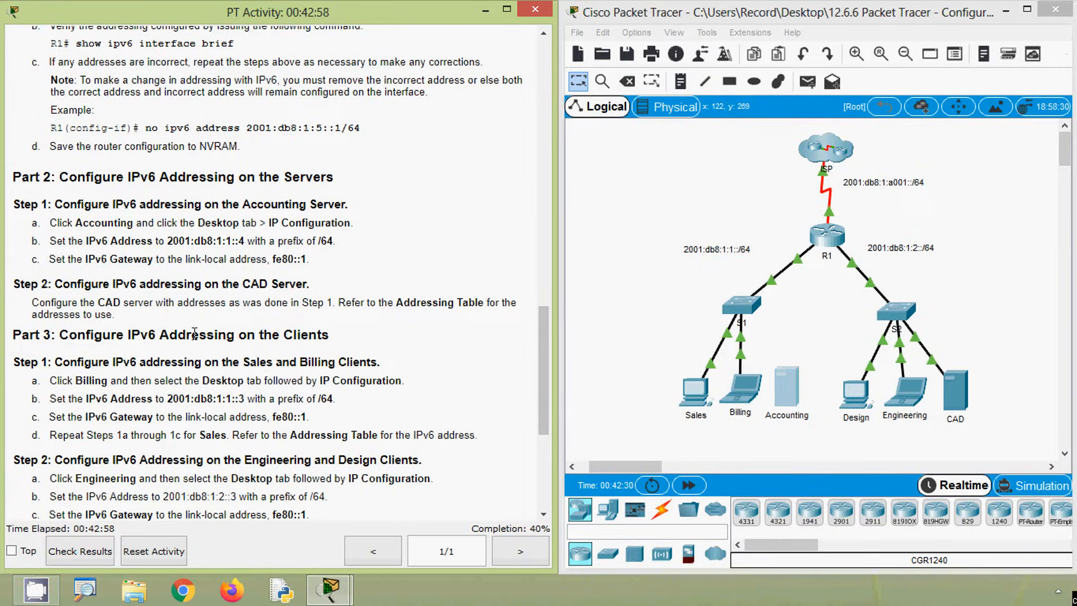
left_click_drag(547, 387, 539, 118)
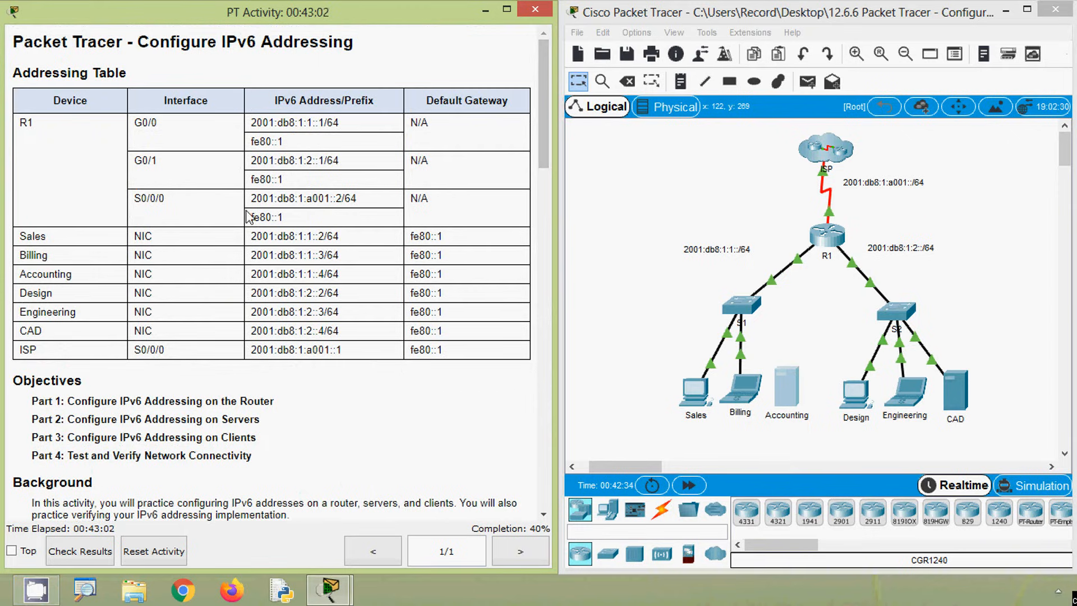
left_click_drag(20, 331, 42, 331)
left_click_drag(252, 332, 311, 334)
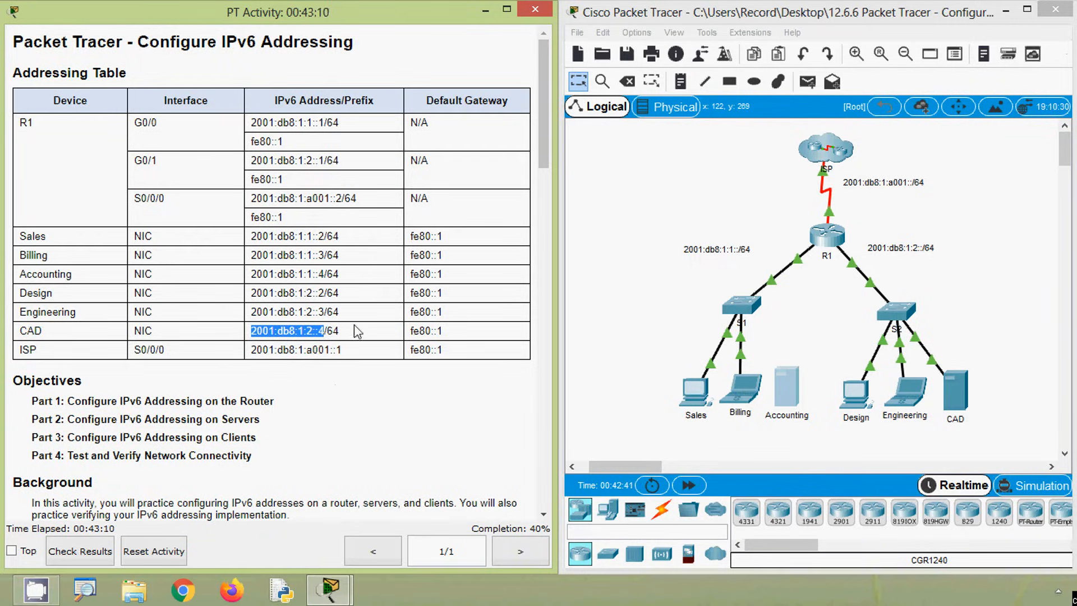
left_click_drag(355, 331, 325, 331)
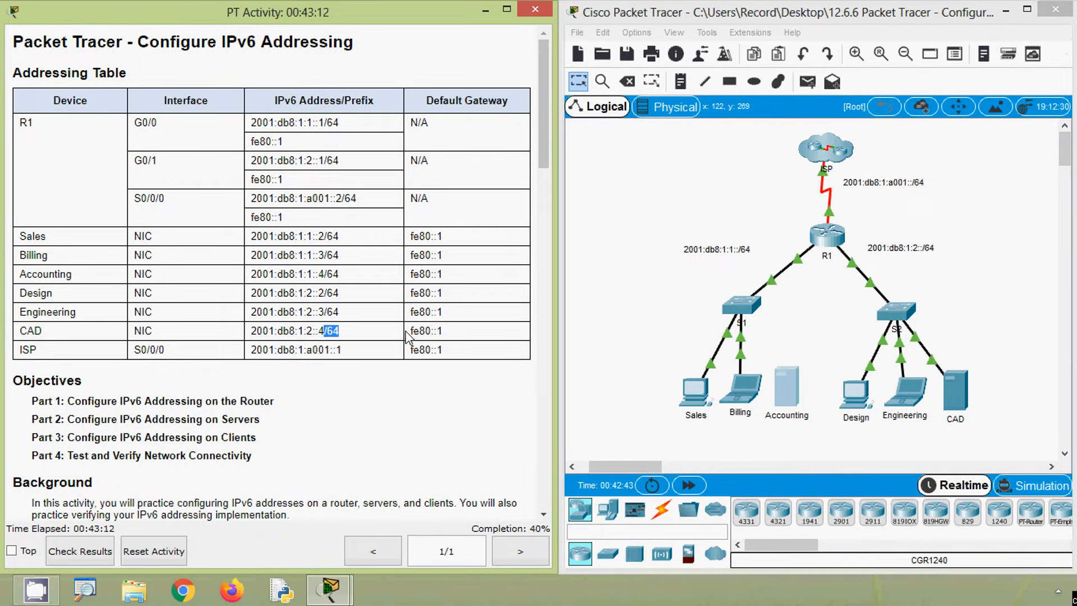
left_click_drag(410, 331, 455, 329)
left_click(471, 330)
Step: Open the CAD server's IP Configuration and set its IPv6 address to 2001:db8:1:2::4 with prefix length 64
left_click(955, 392)
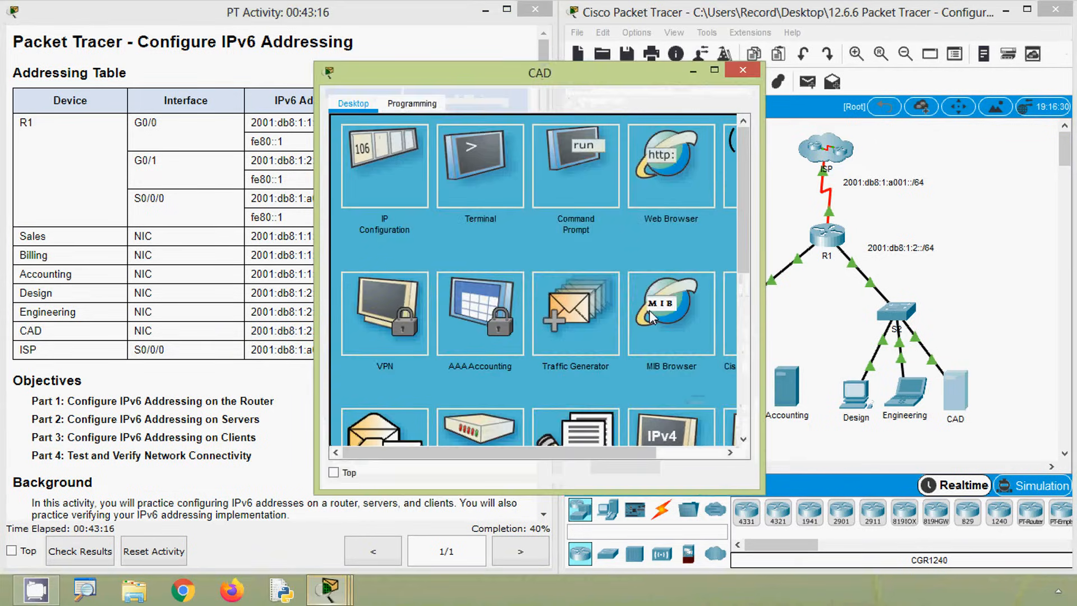
left_click(418, 203)
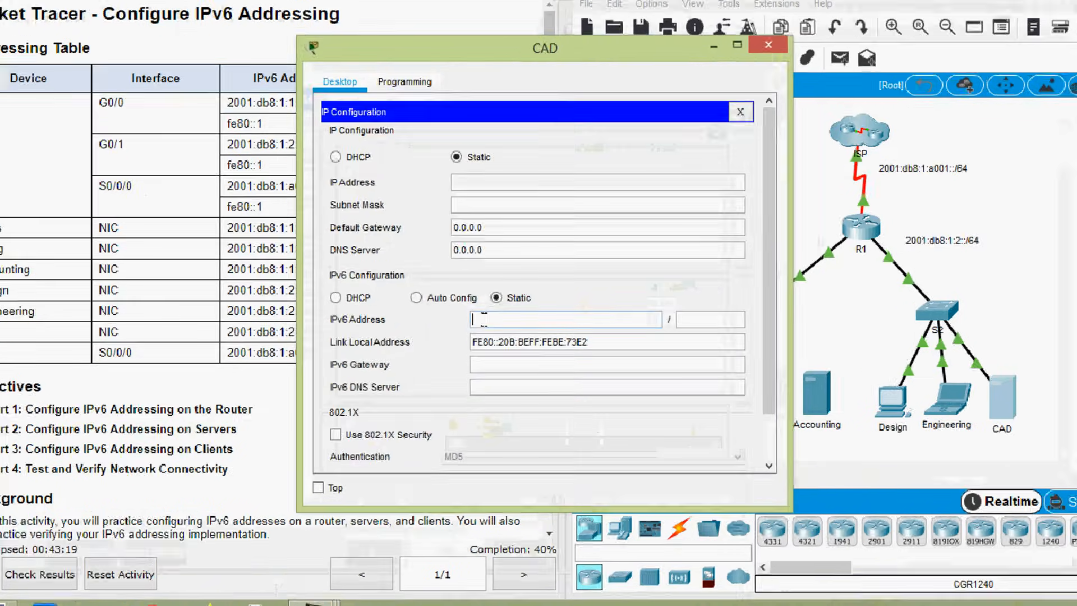
left_click(484, 319)
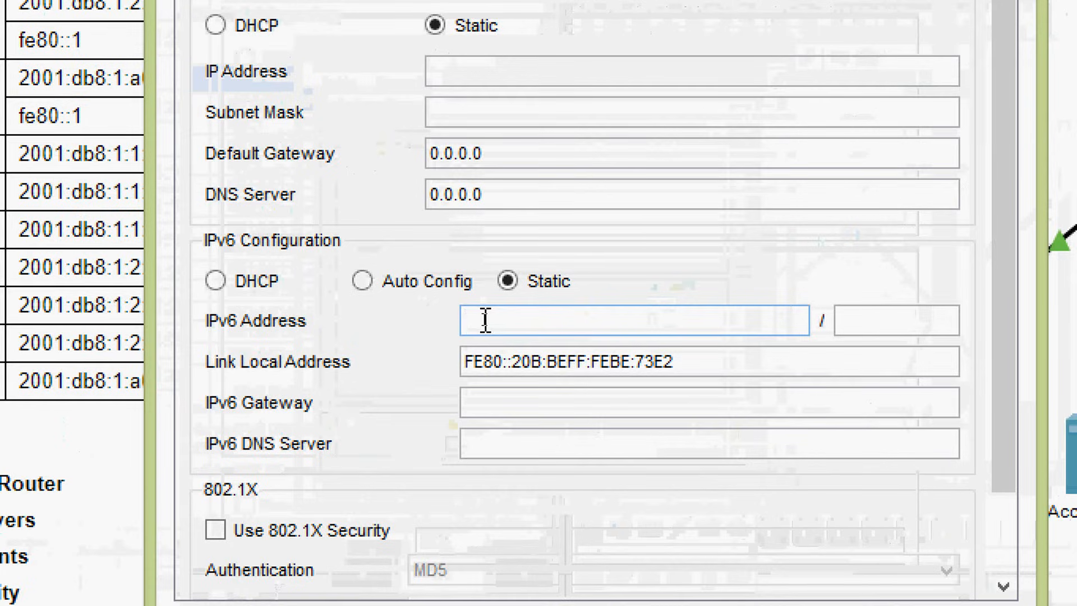
type("2001:db8:1:2::4")
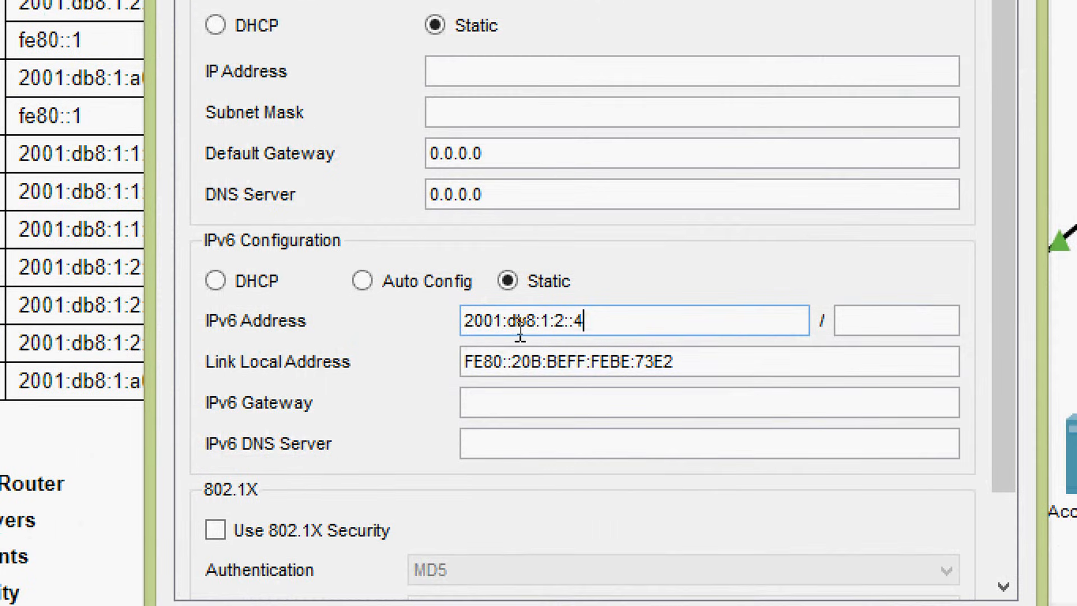
left_click(896, 330)
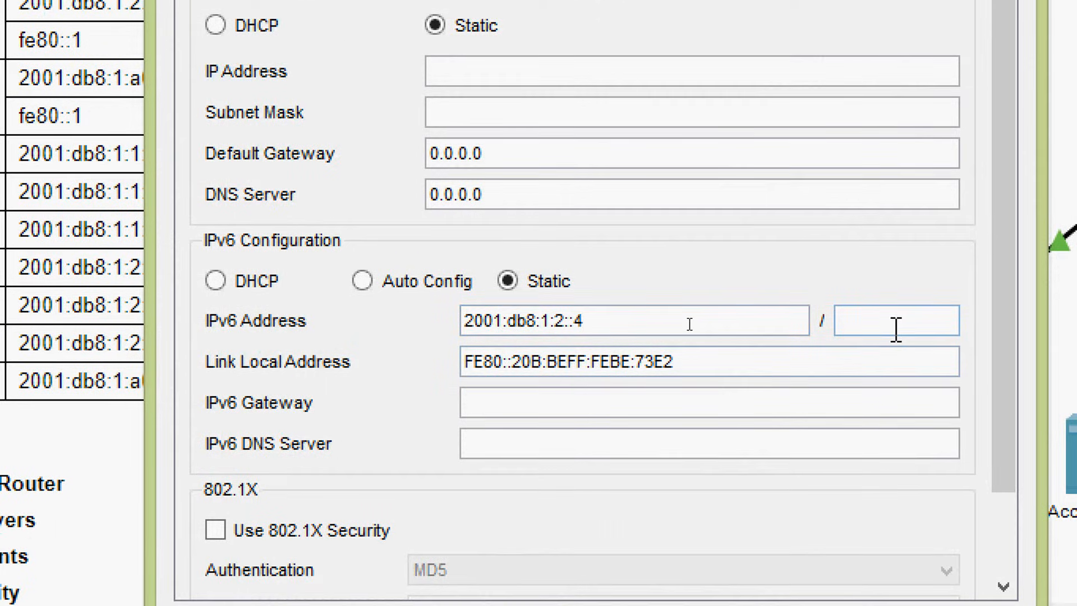
type("64")
Step: Set the CAD server's IPv6 gateway to fe80::1 and close its window
left_click(614, 405)
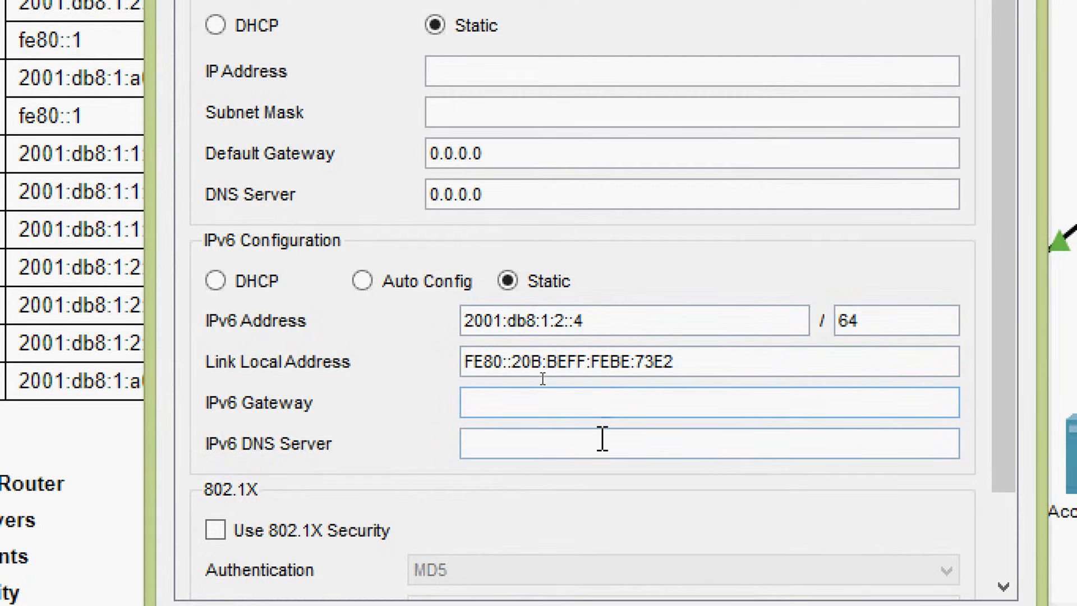
type("fe80")
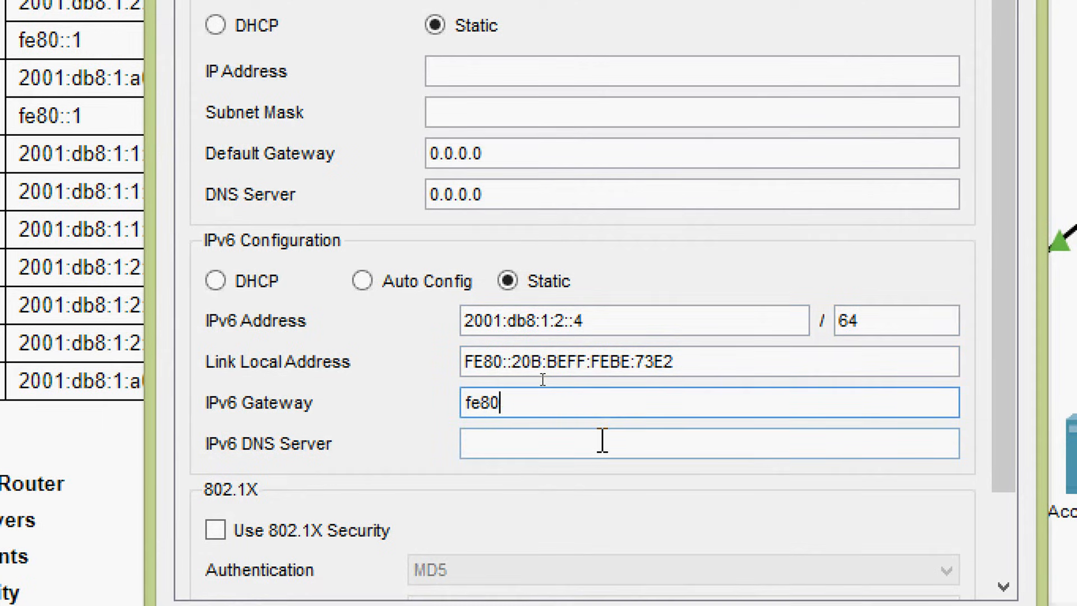
type("::1")
left_click(602, 440)
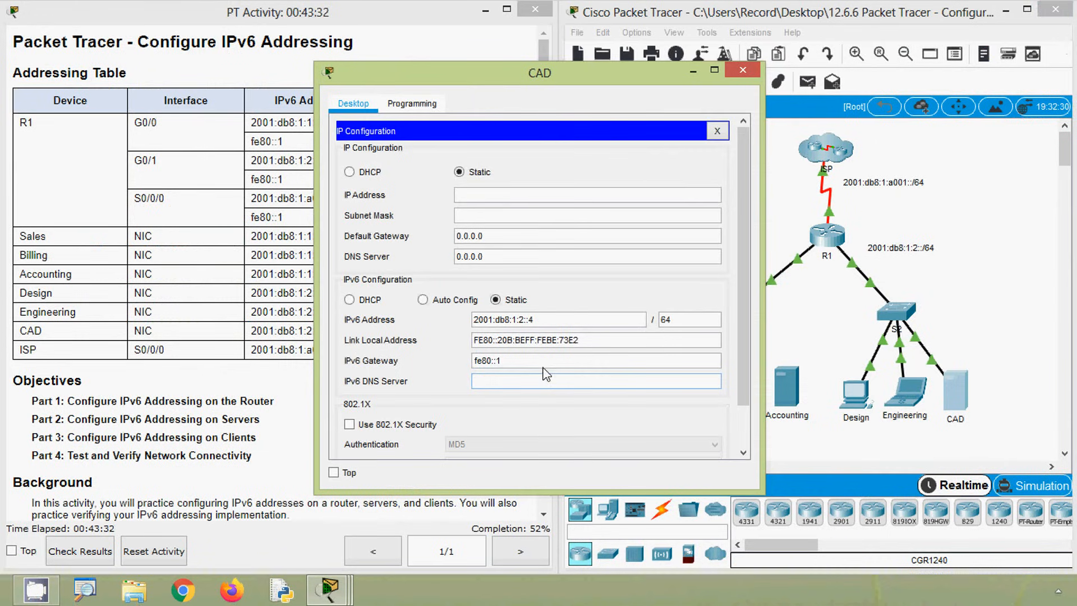
left_click(741, 71)
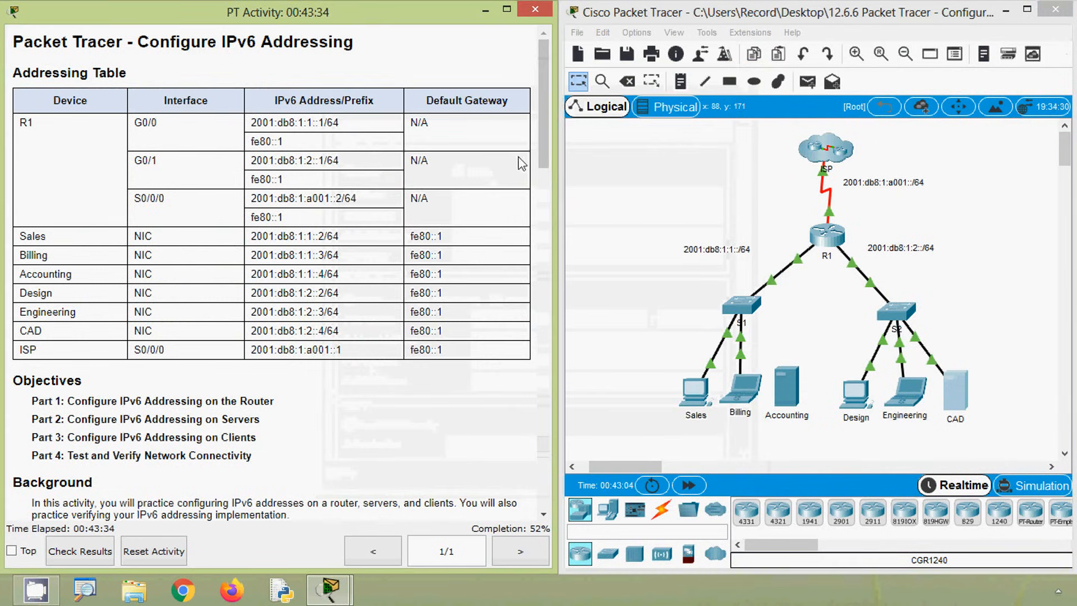
Step: Following the Part 3 instructions, open the Billing client's IP Configuration and set its IPv6 address to 2001:db8:1:1::3 with prefix length 64
left_click_drag(544, 143, 533, 434)
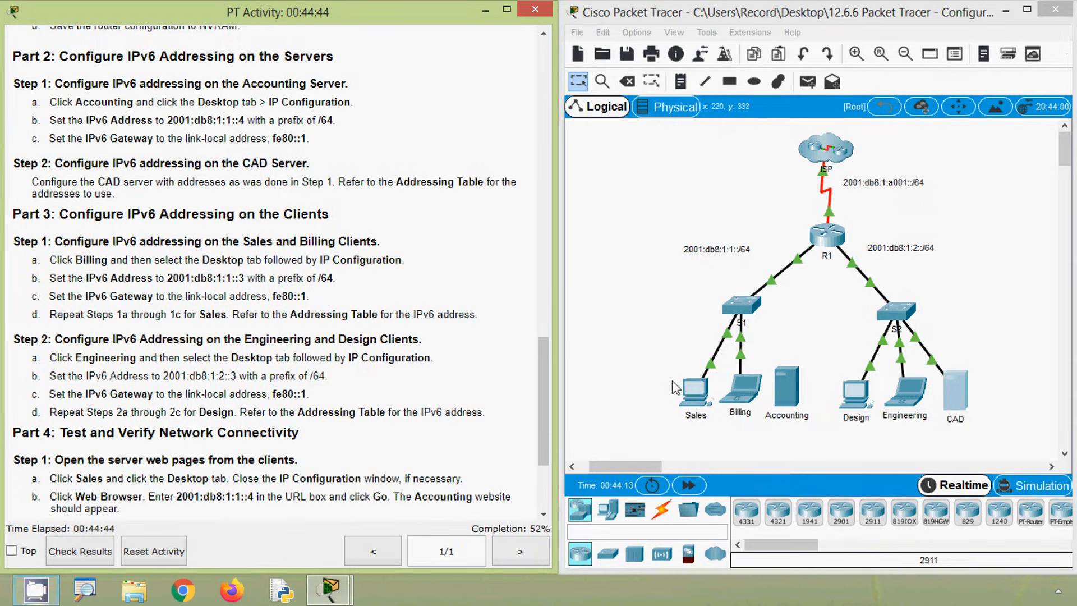
left_click(746, 403)
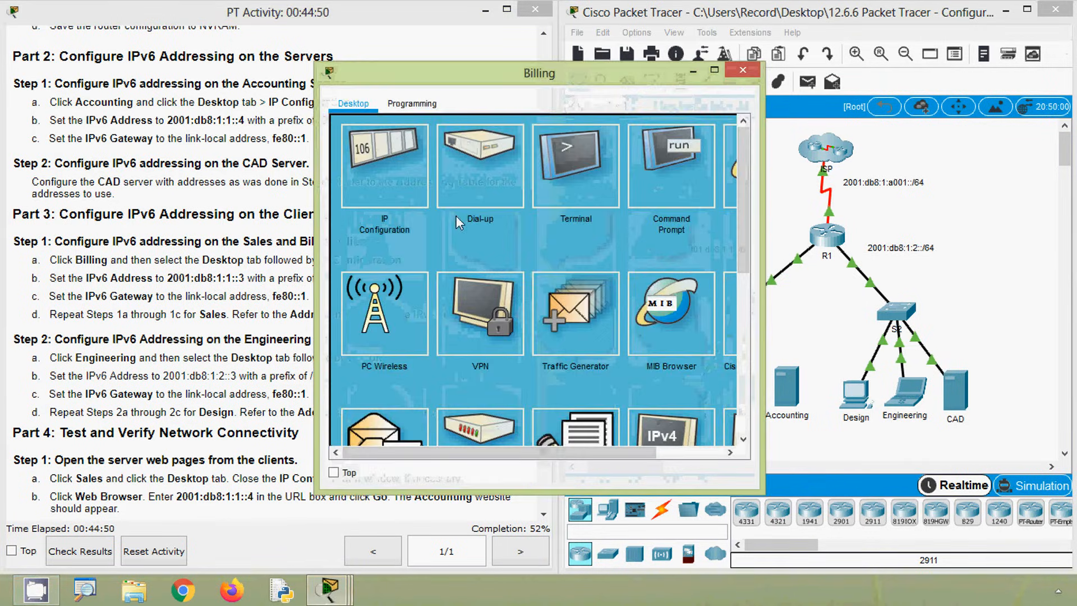
left_click(414, 172)
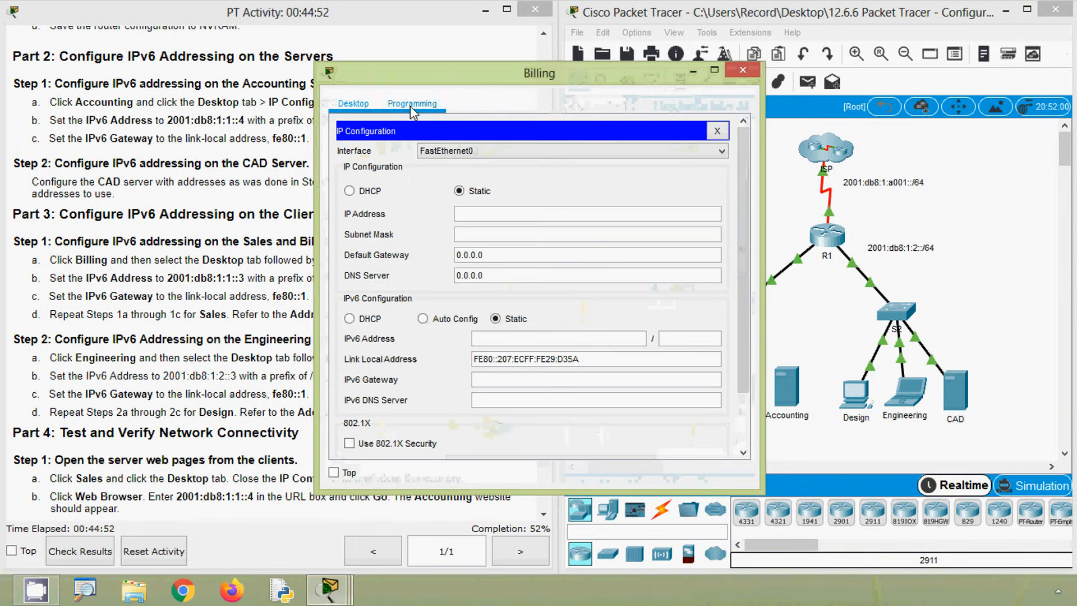
left_click_drag(412, 84, 659, 72)
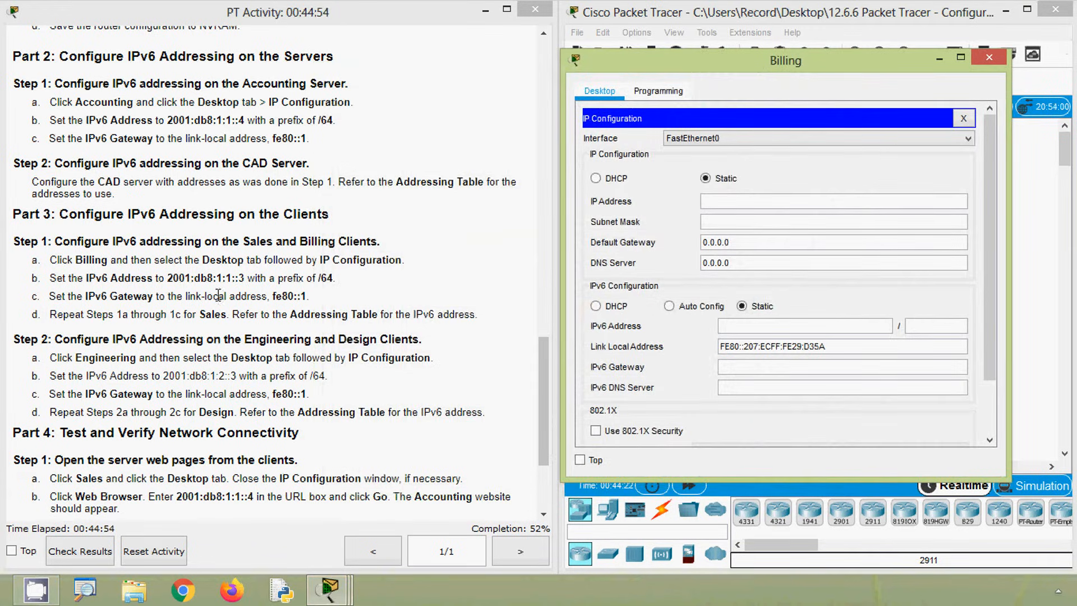
left_click_drag(168, 279, 243, 275)
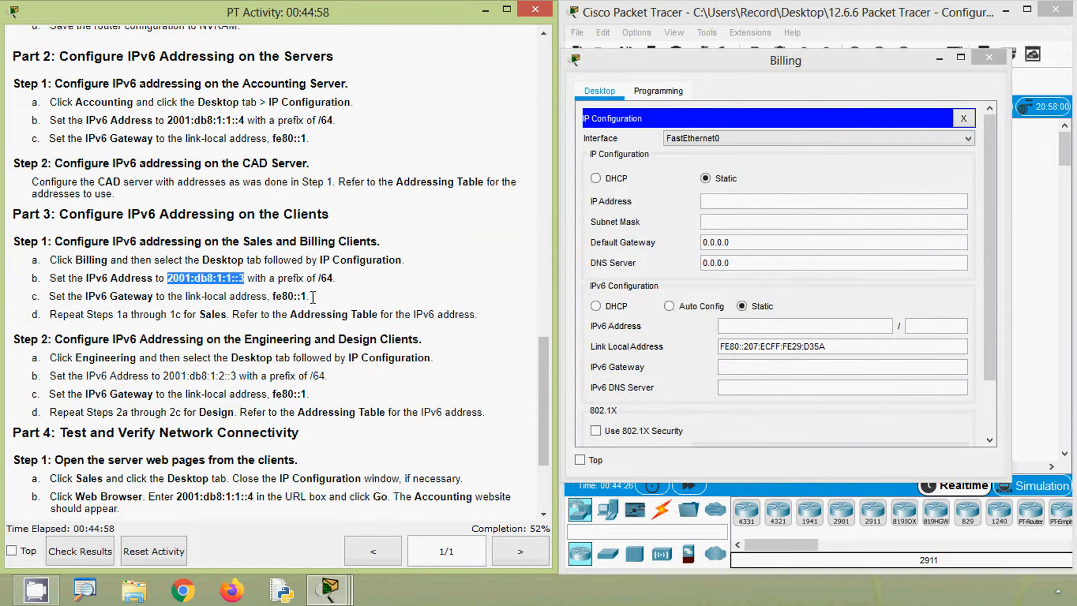
key("ctrl+c")
left_click(740, 326)
key("ctrl+v")
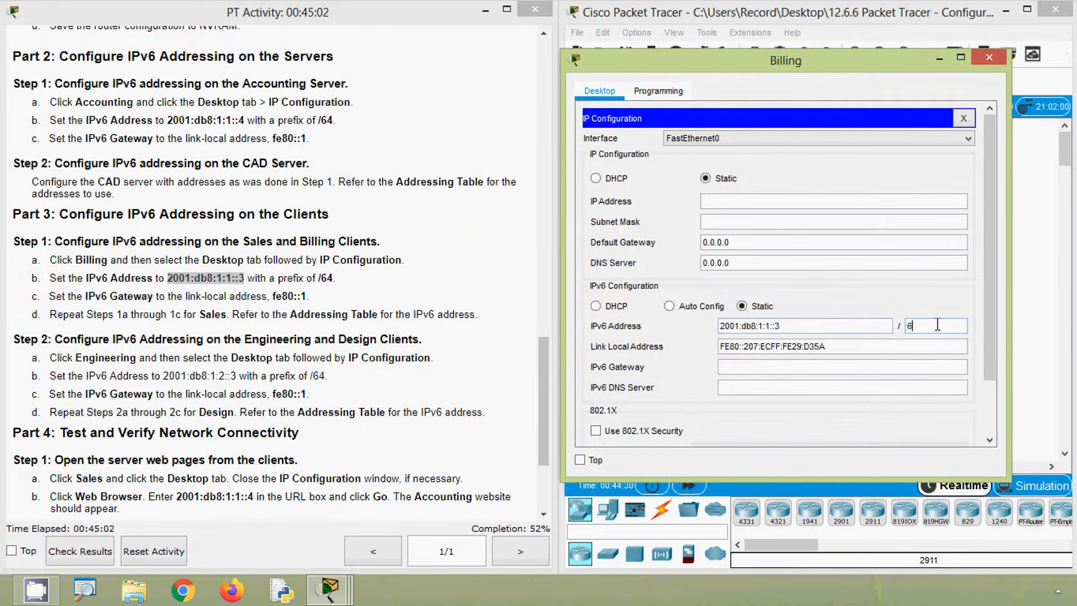
Step: Set the Billing client's IPv6 gateway to fe80::1 and close its window
left_click(761, 367)
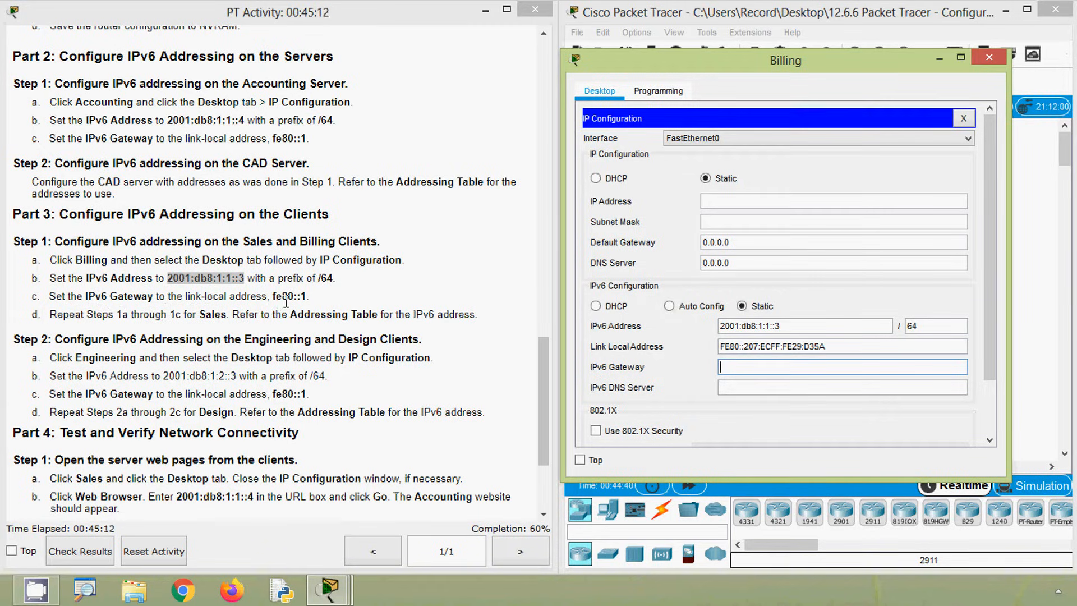
type("80")
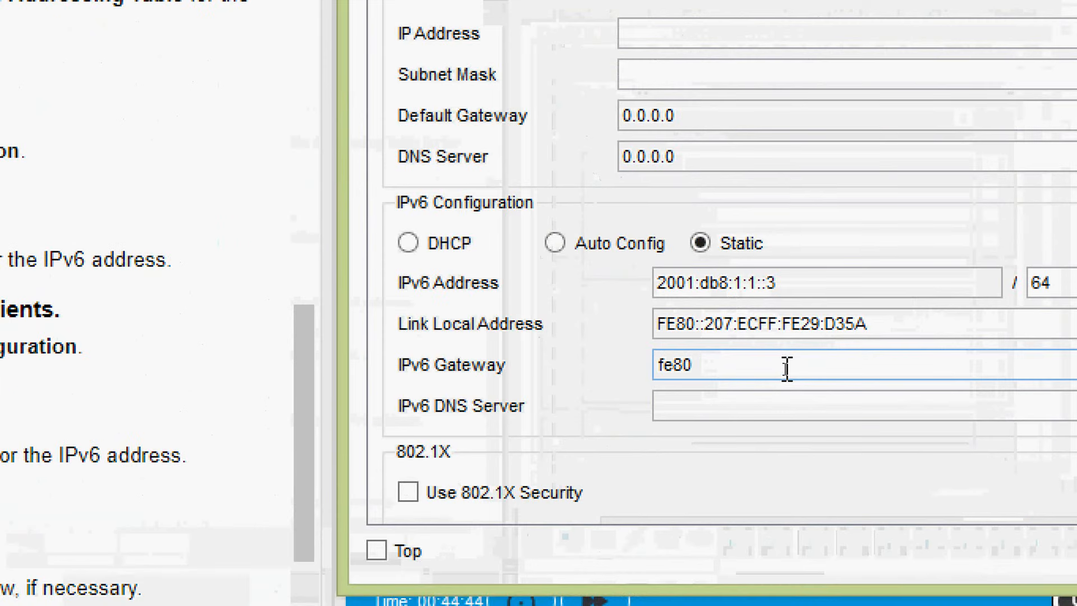
type("::1")
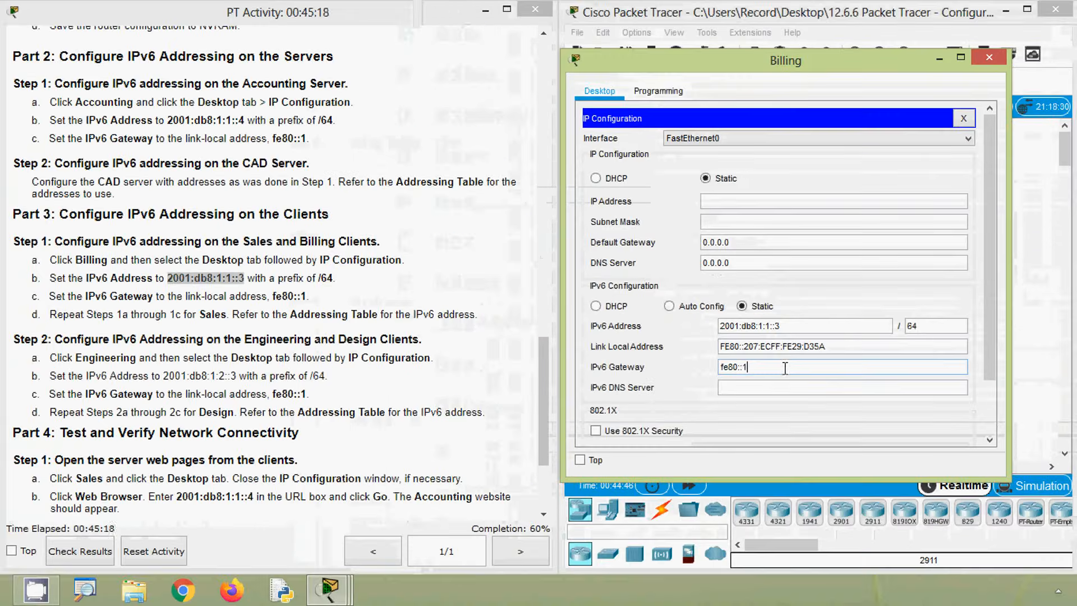
left_click(759, 402)
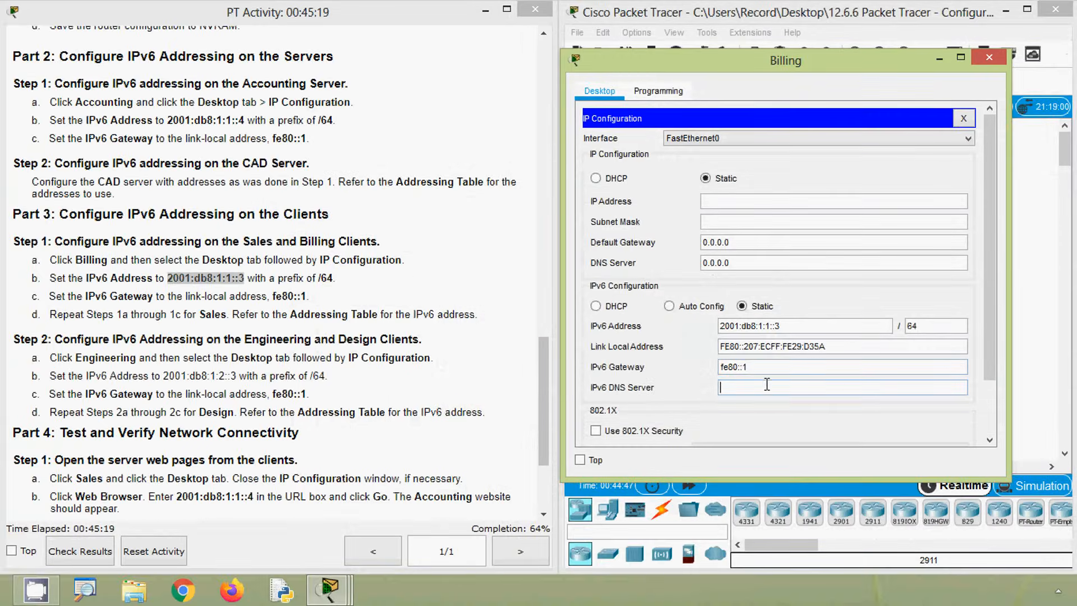
left_click(991, 59)
Step: Copy the Sales client's address 2001:db8:1:1::2 from the addressing table into its IPv6 configuration, with prefix length 64
left_click(386, 311)
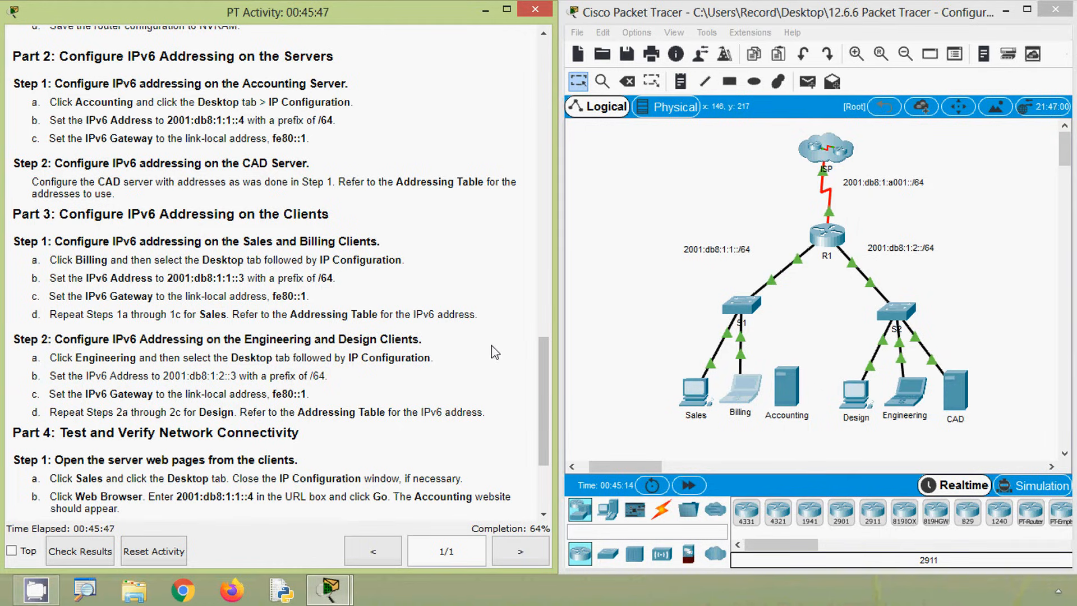
scroll(544, 281, "up", 1)
left_click_drag(544, 280, 553, 65)
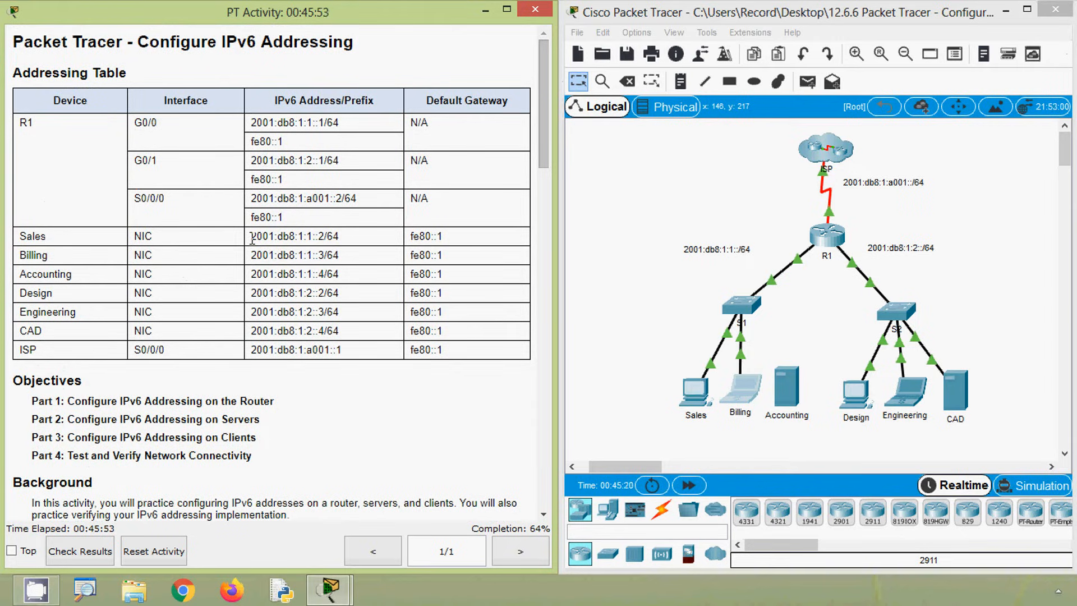
left_click_drag(252, 241, 322, 238)
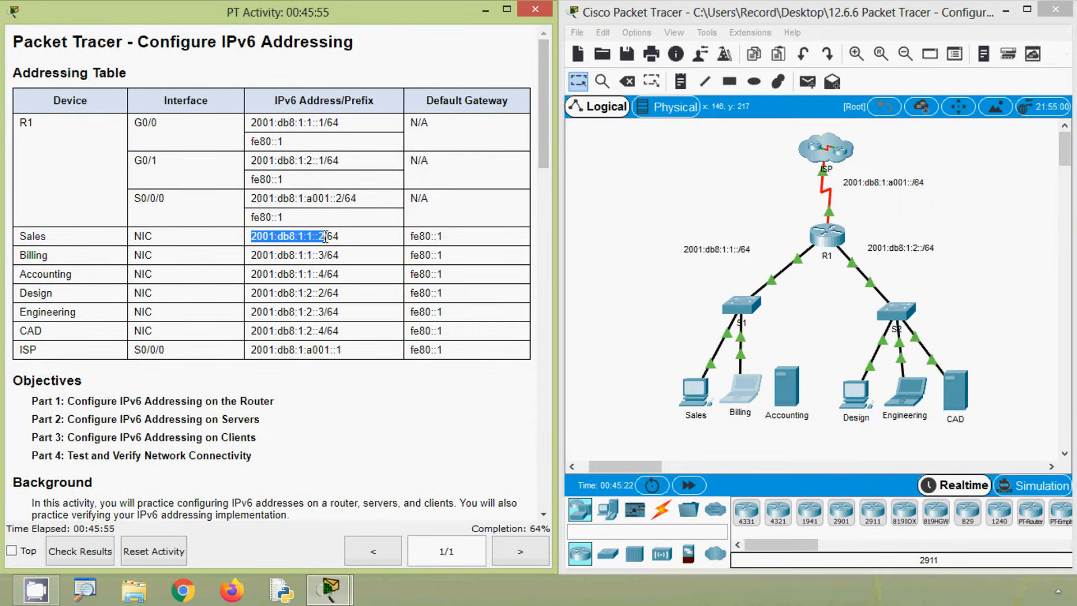
left_click(696, 396)
left_click(696, 396)
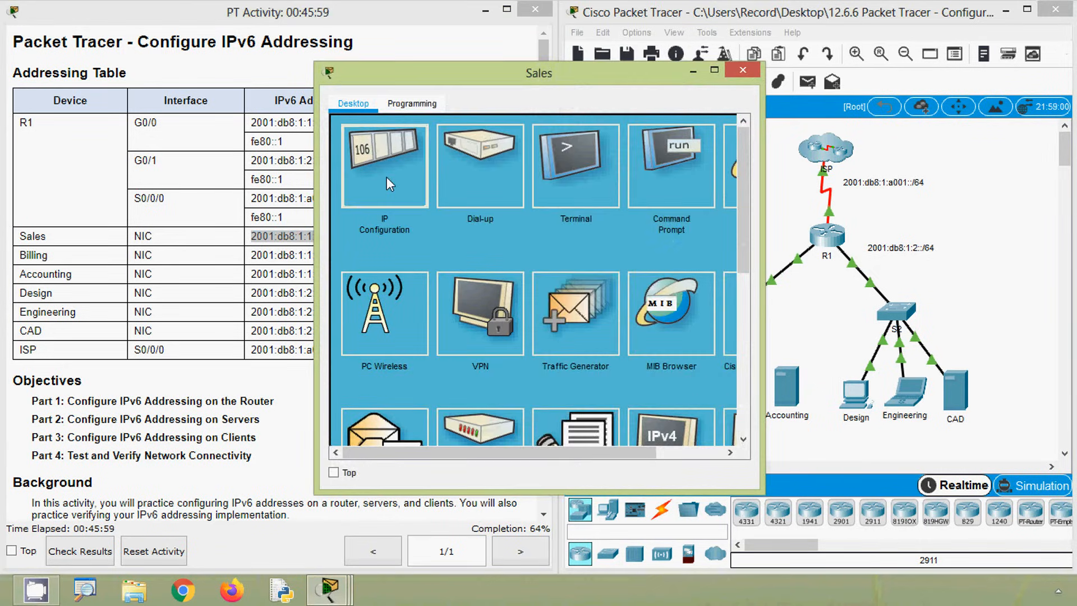
left_click(386, 177)
key("ctrl+v")
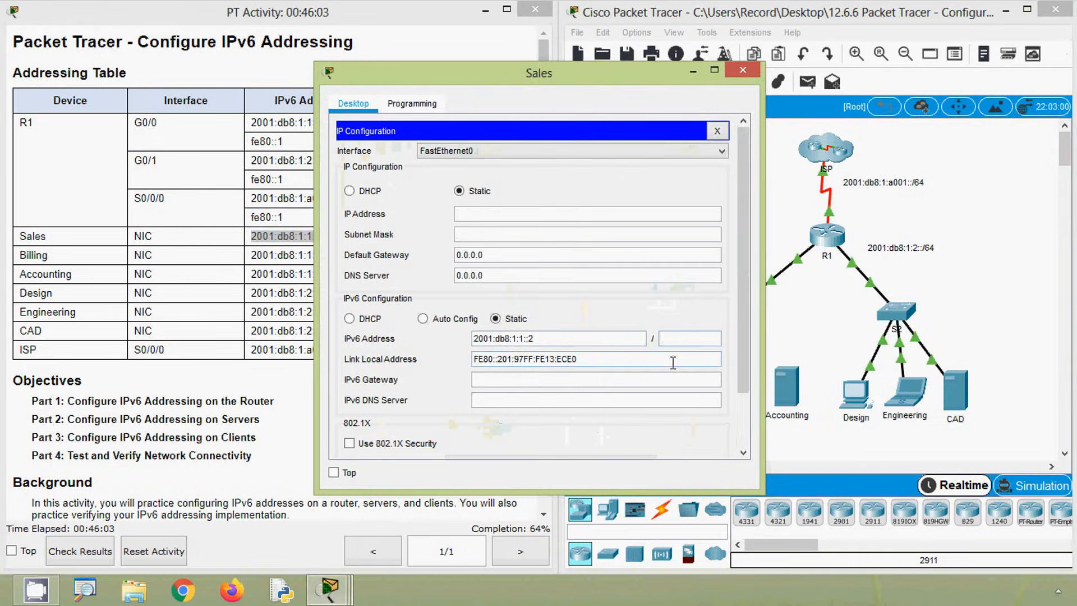
type("64")
Step: Set the Sales client's IPv6 gateway to fe80::1 and close its window
left_click(543, 379)
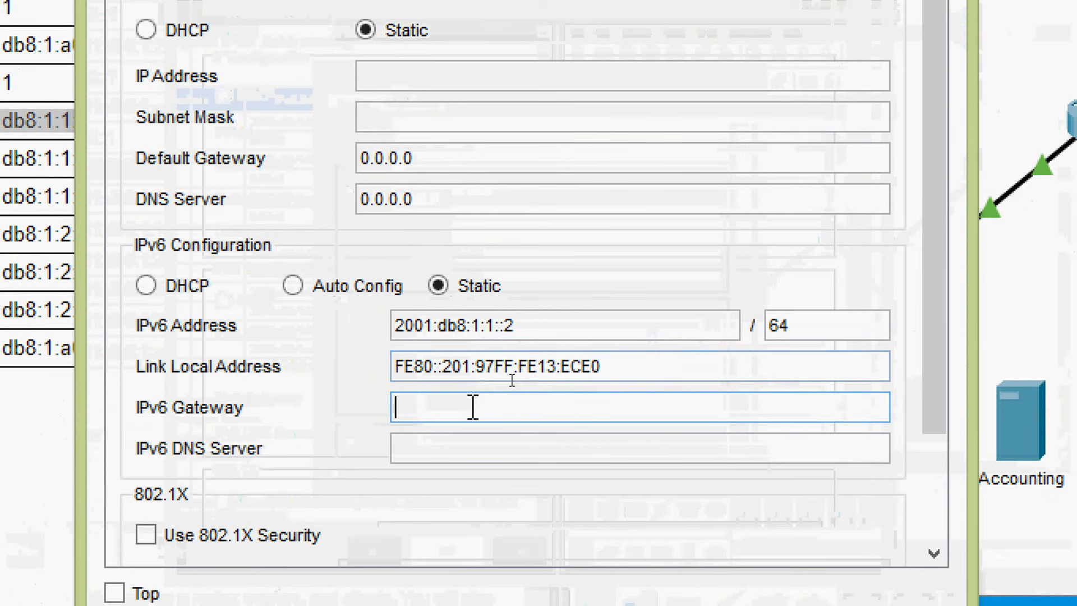
type("fe80::1")
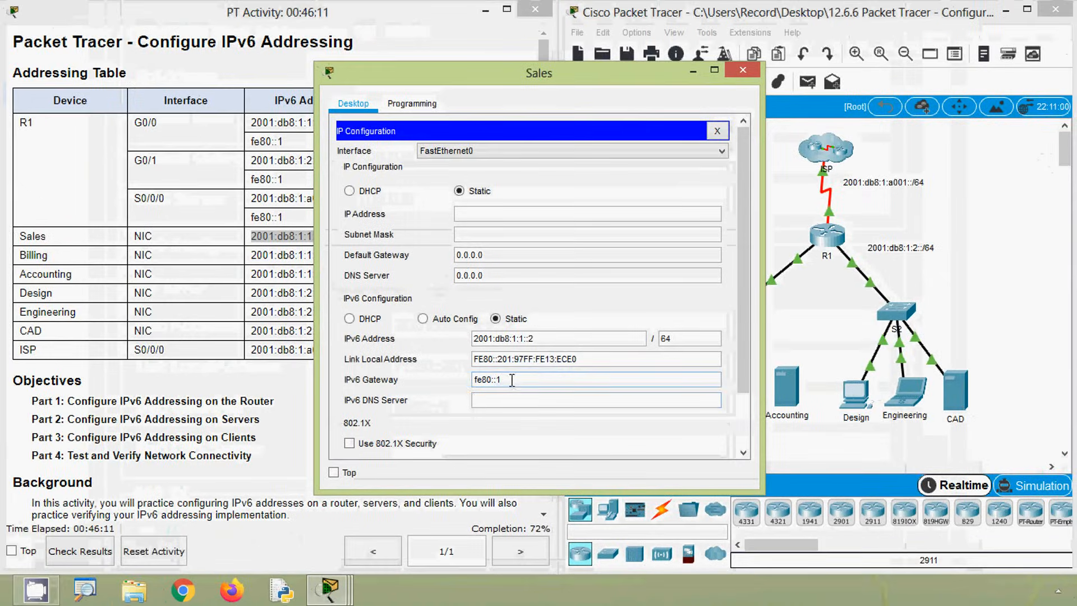
left_click(741, 72)
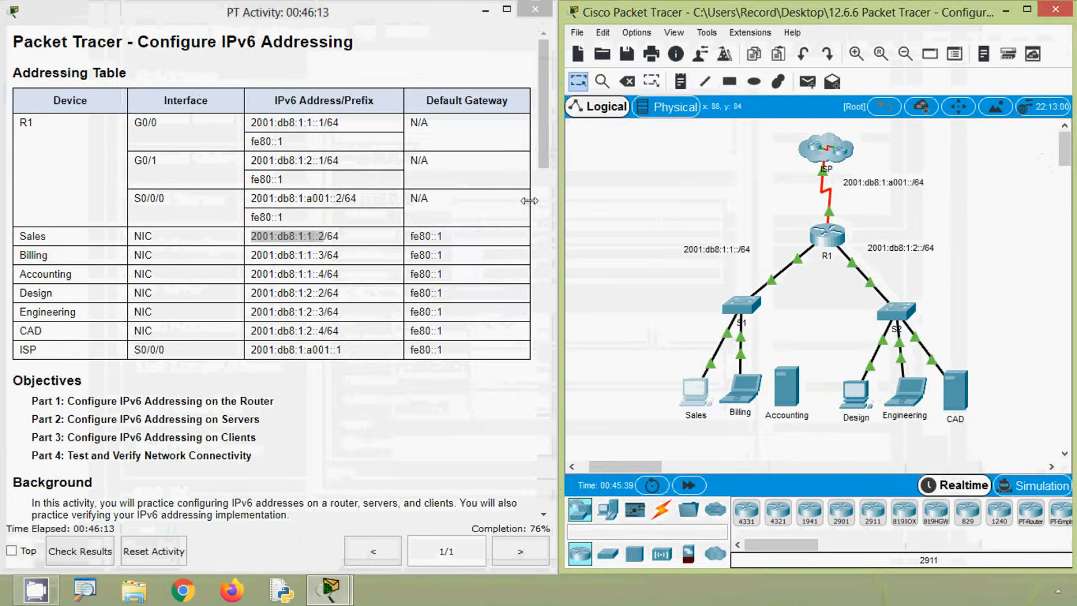
Step: Copy 2001:db8:1:2::3 from the Part 3 Step 2 instructions into the Engineering client's IPv6 address and set prefix length 64
left_click_drag(538, 151, 552, 502)
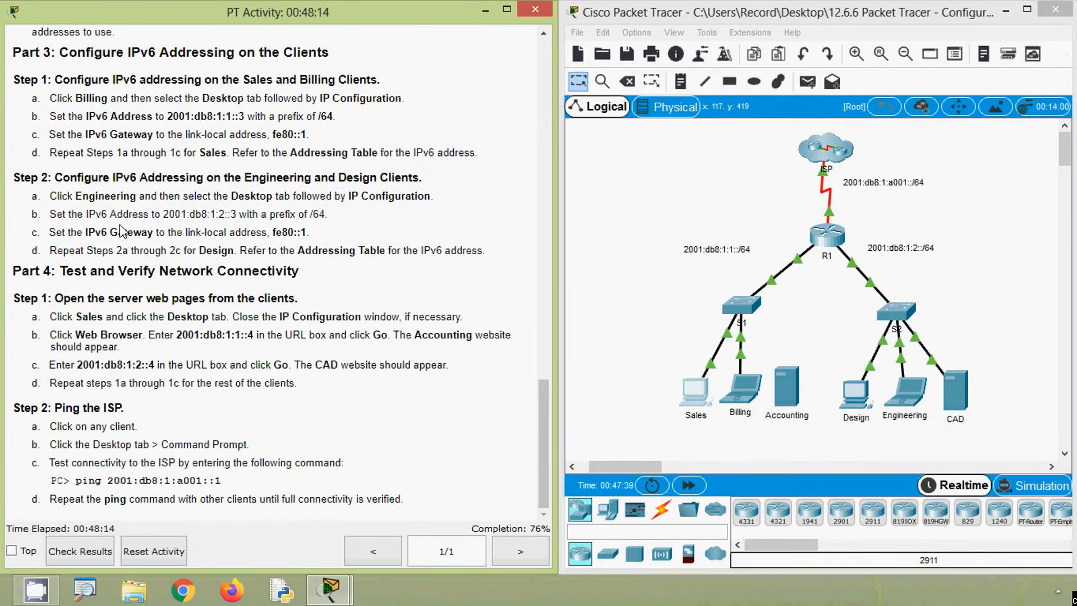
left_click_drag(191, 215, 236, 216)
key("ctrl+c")
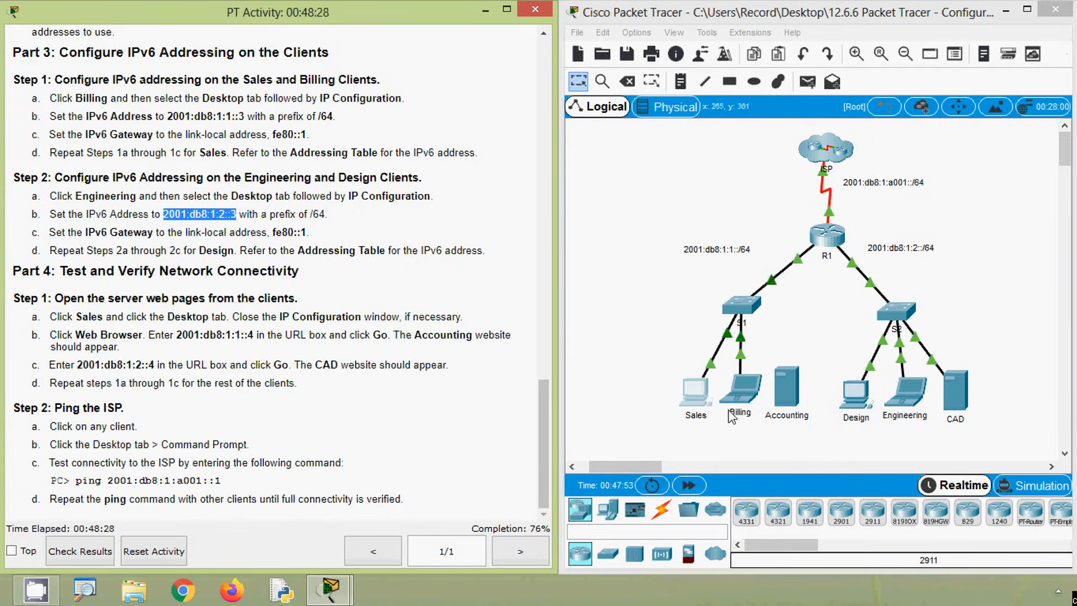
left_click(905, 398)
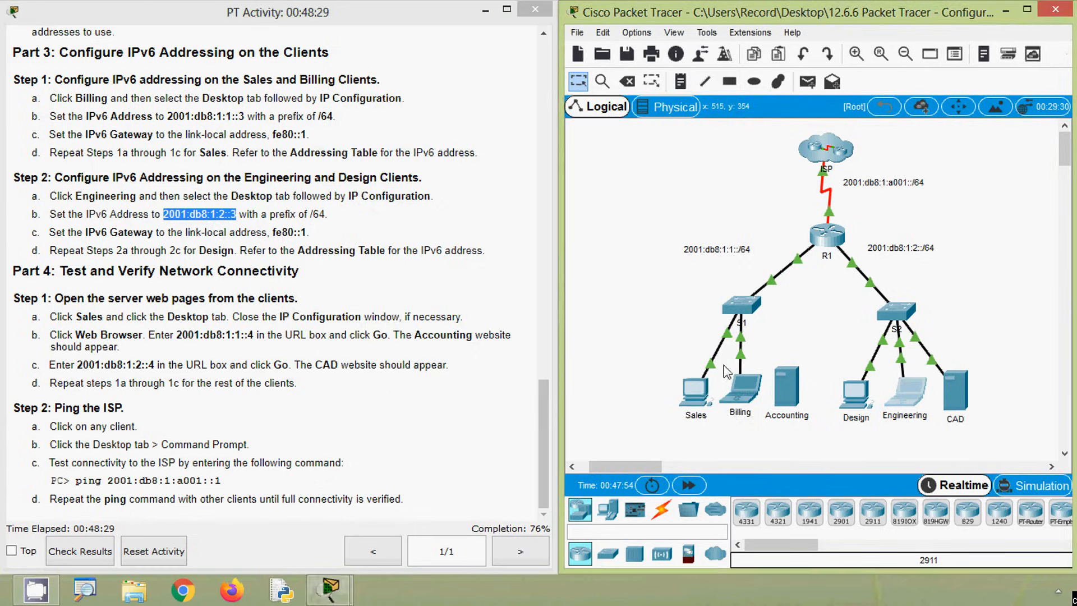
left_click(389, 170)
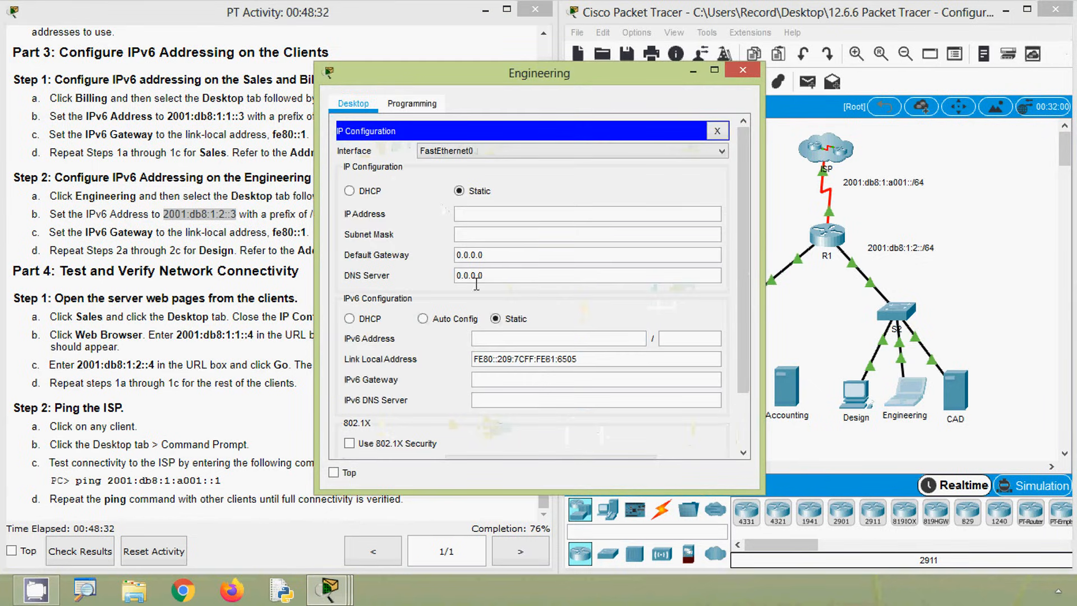
left_click(487, 339)
key("ctrl+v")
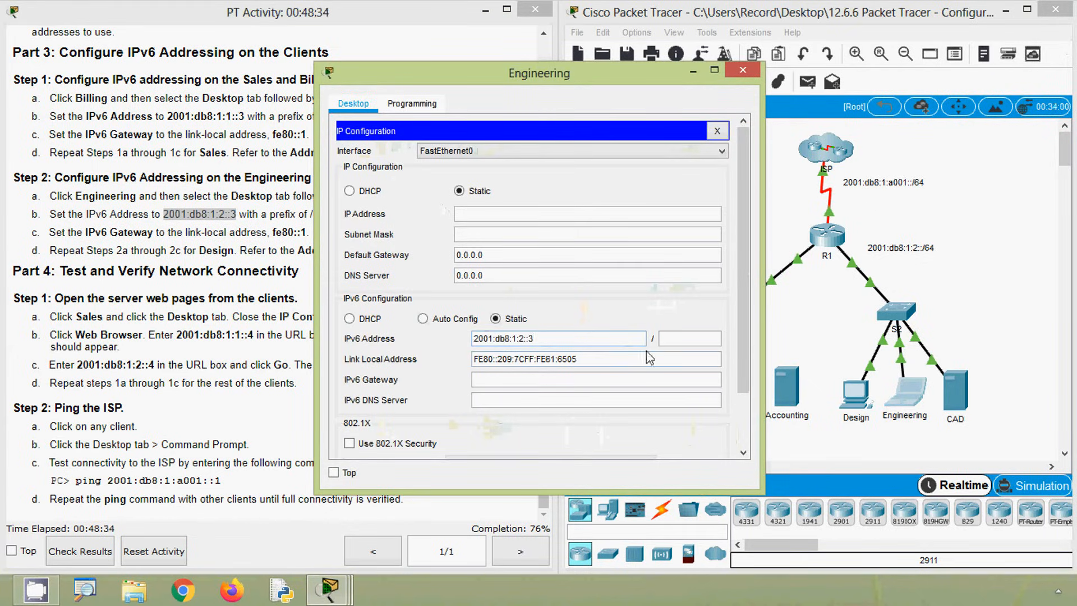
left_click(679, 340)
type("64")
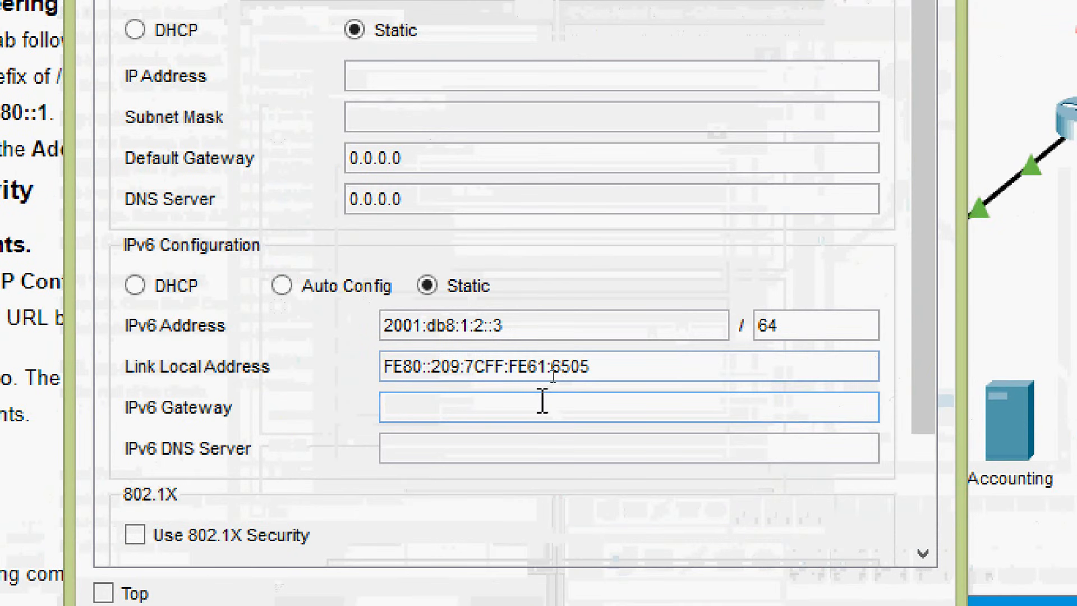
Step: Set the Engineering client's IPv6 gateway to fe80::1 and close its window
type("fe80::1")
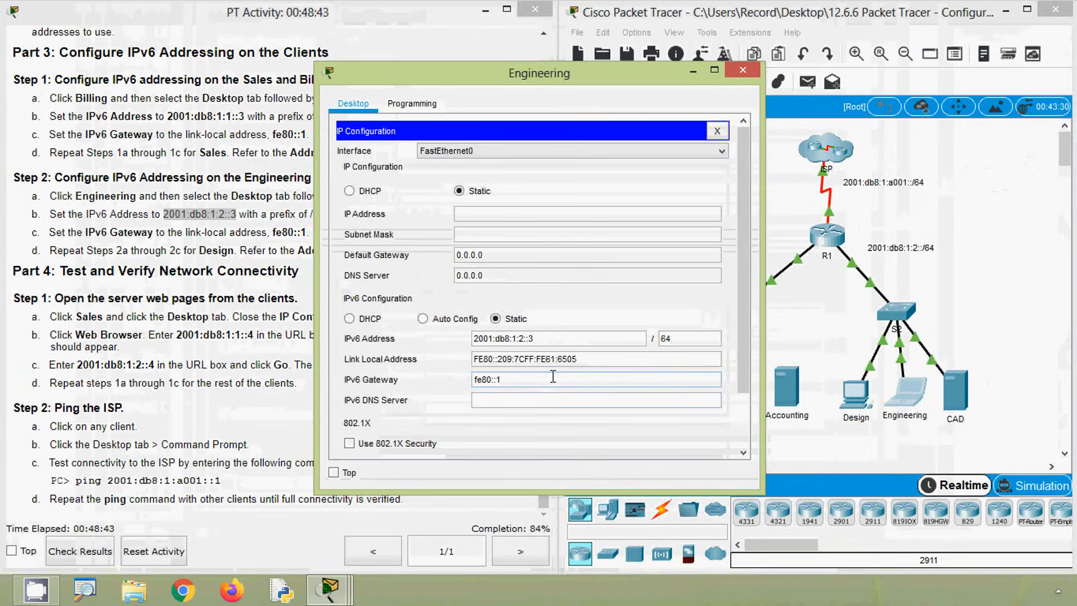
left_click(528, 447)
left_click(741, 77)
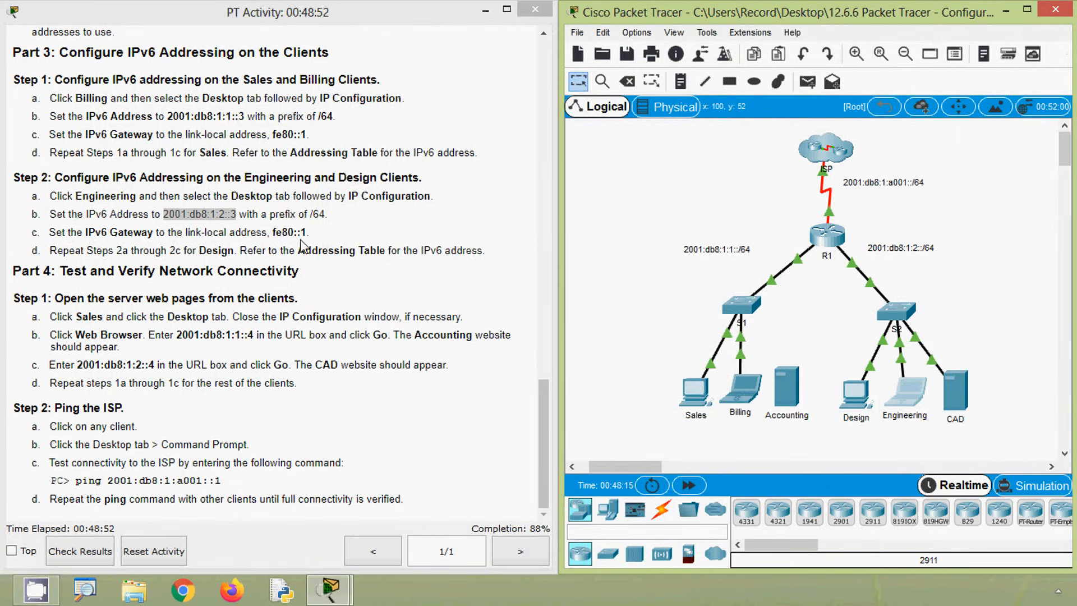
Step: Copy the Design client's address 2001:db8:1:2::2 from the addressing table into its IPv6 configuration, with prefix length 64
left_click(283, 247)
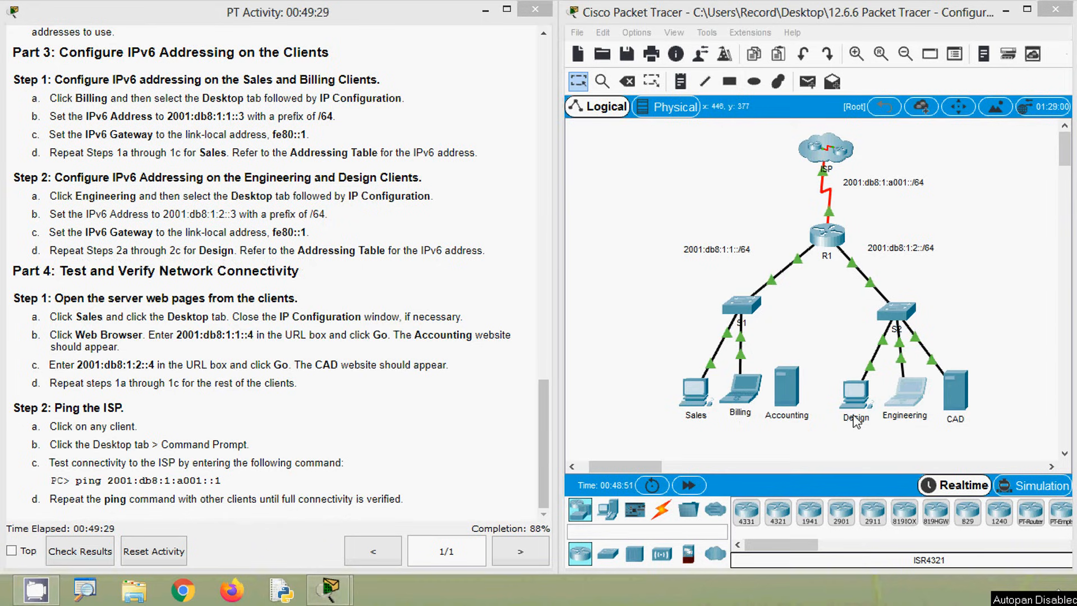
left_click_drag(542, 393, 535, 50)
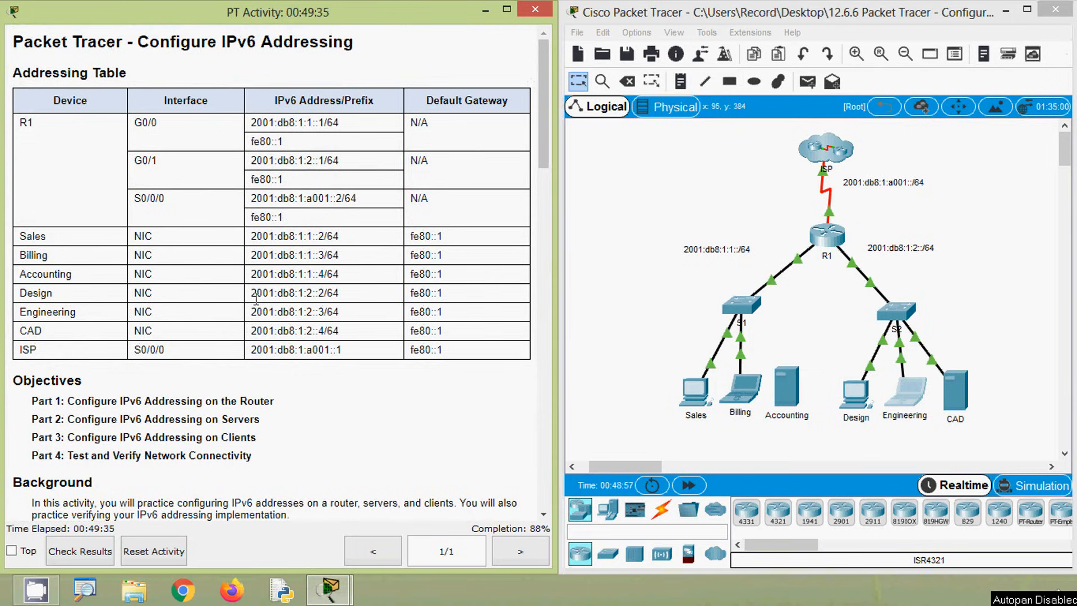
left_click_drag(250, 293, 324, 301)
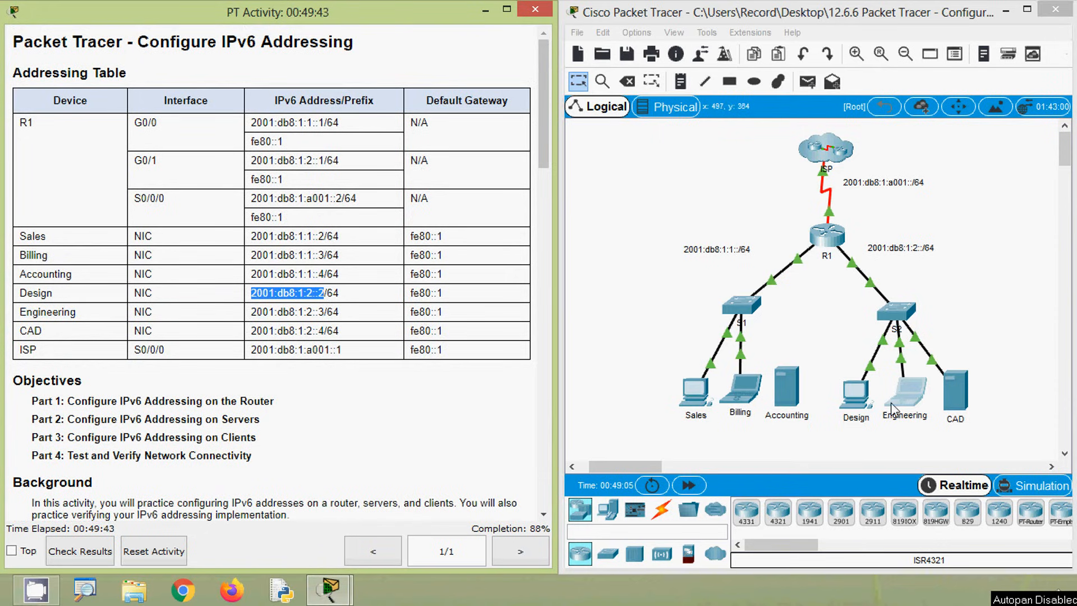
left_click(858, 393)
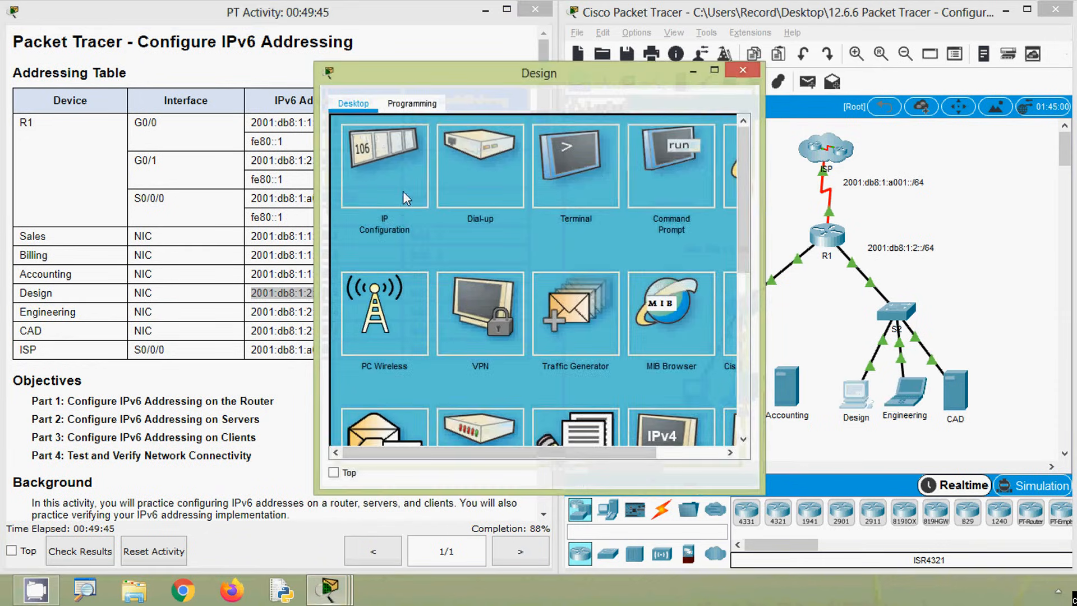
left_click(403, 190)
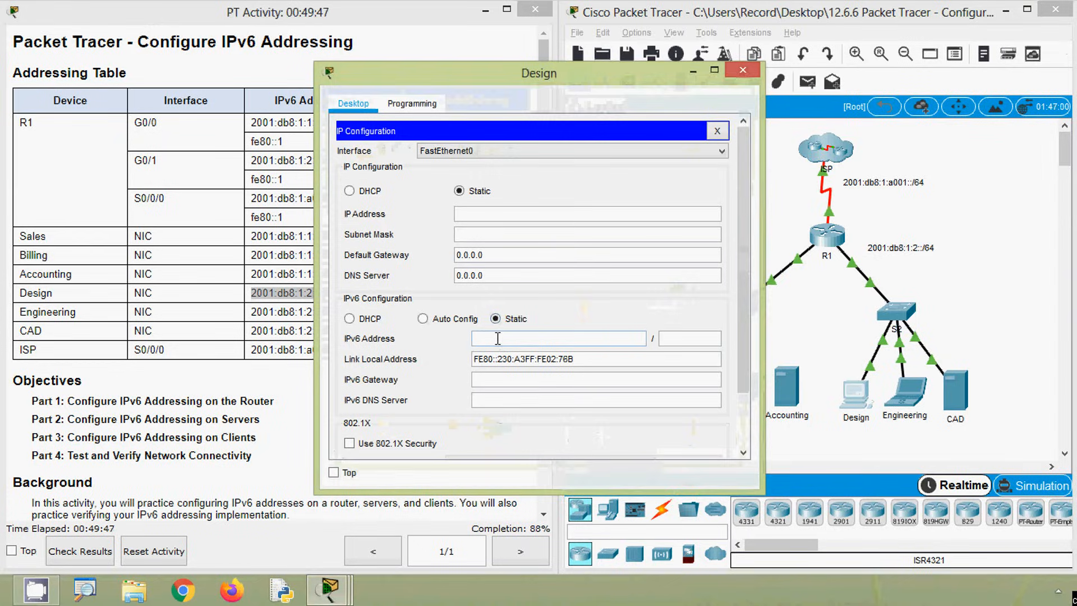
type("2001:db8:1:2::2")
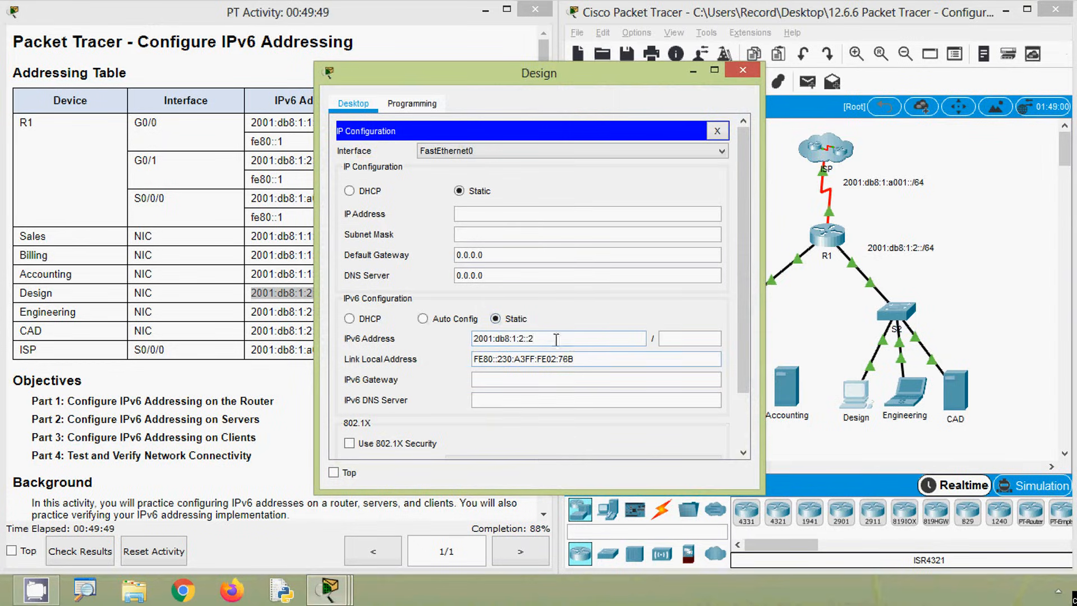
left_click(669, 340)
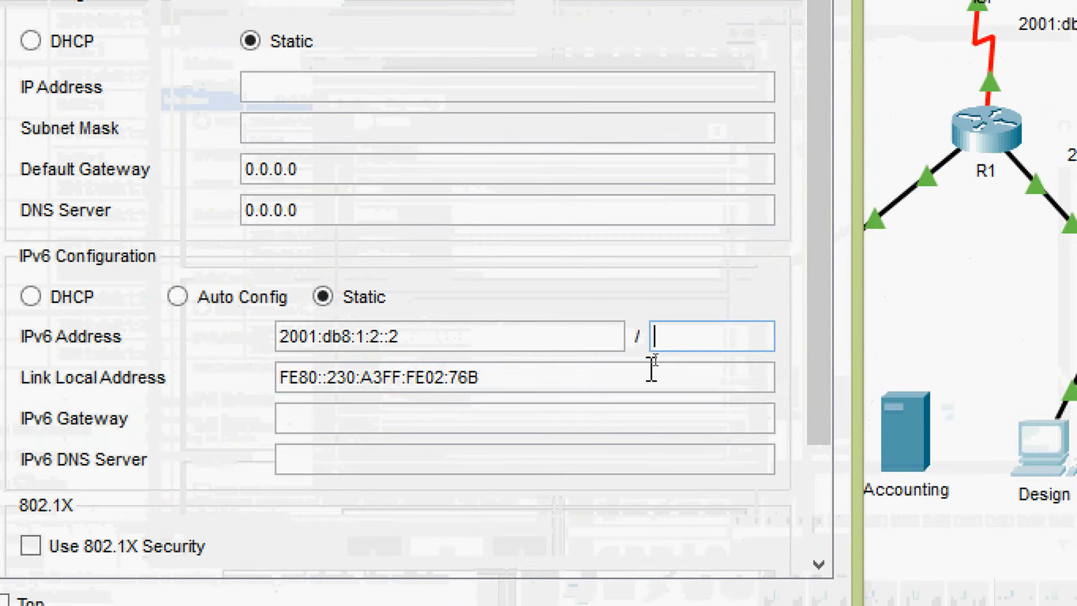
type("64")
Step: Set the Design client's IPv6 gateway to fe80::1 and close its window
left_click(500, 418)
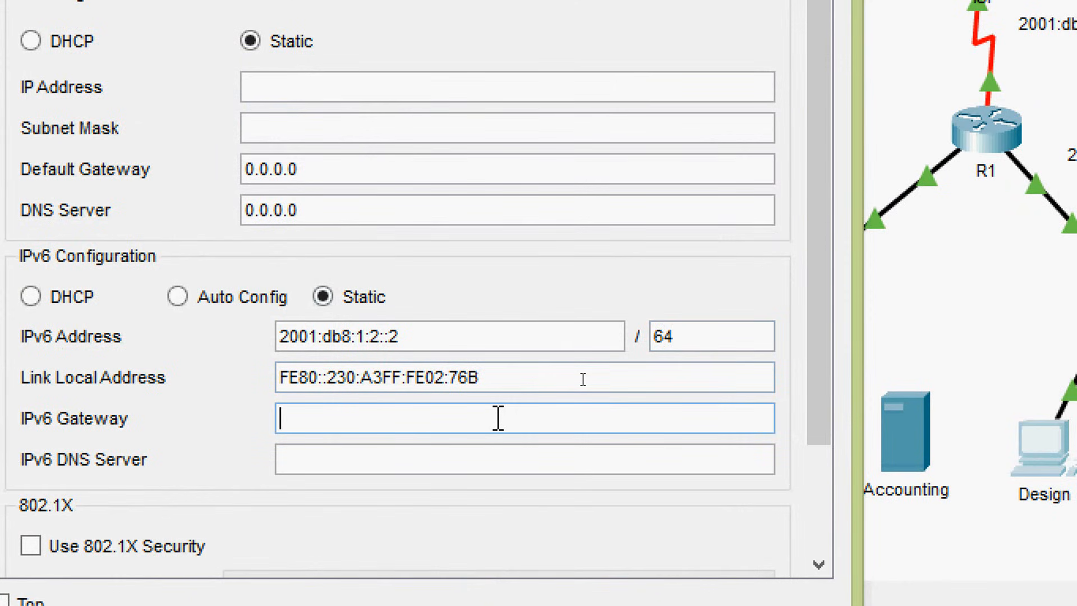
type("fe80::1")
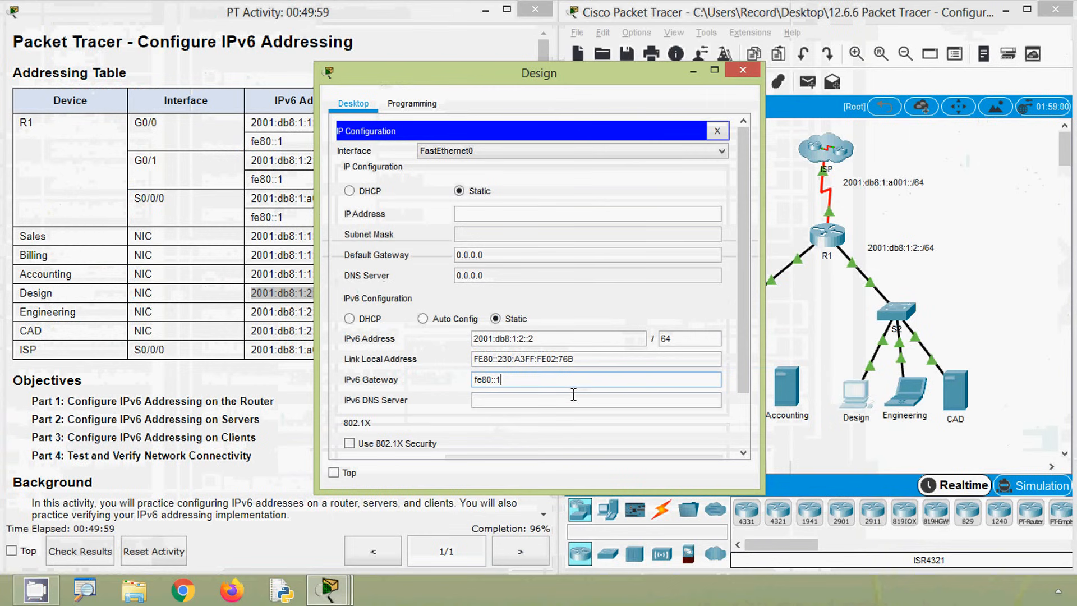
left_click(574, 396)
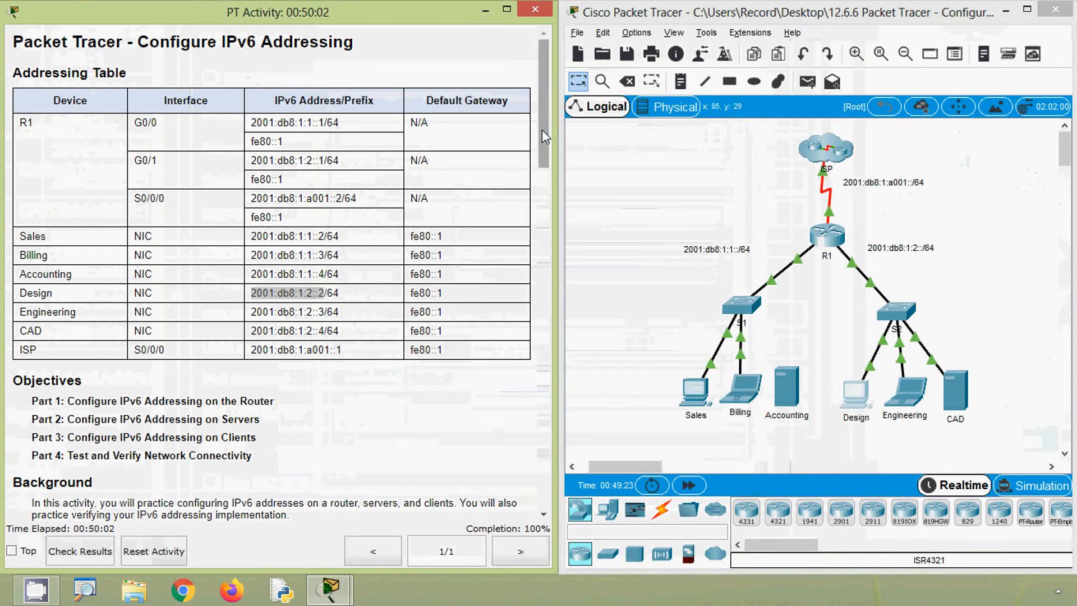
Step: Copy the CAD server address 2001:db8:1:2::4 from the Part 4 Step 1 instructions
left_click_drag(542, 130, 545, 480)
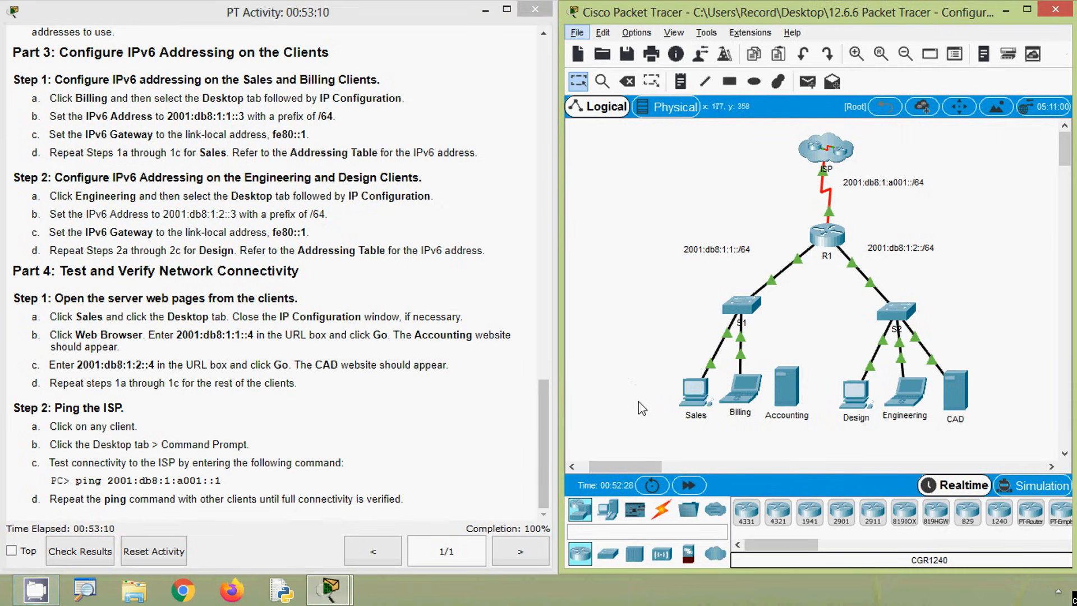
left_click(662, 513)
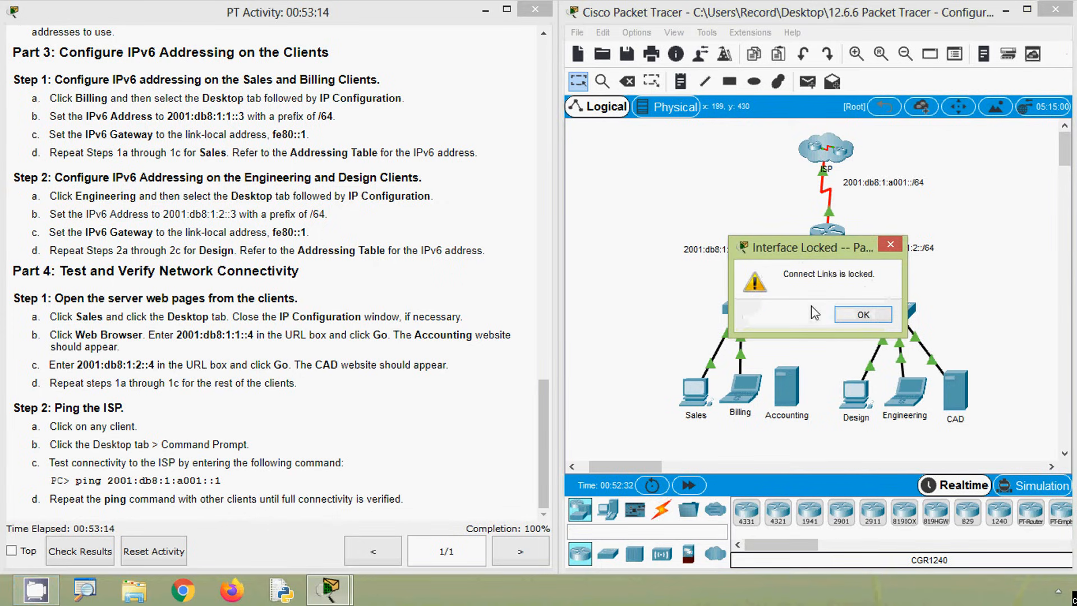
left_click(852, 317)
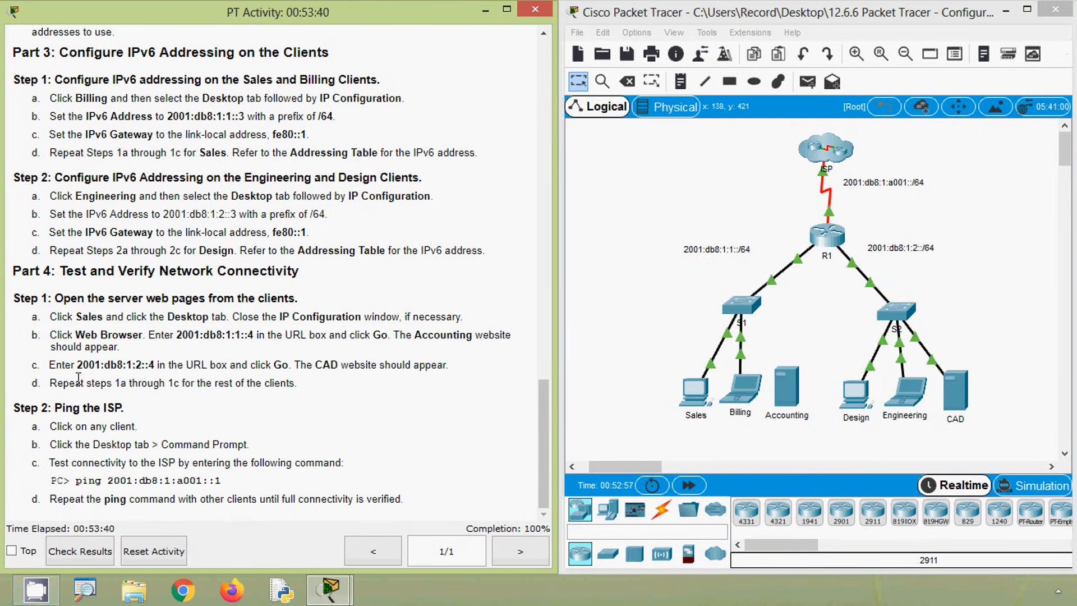
left_click_drag(79, 365, 156, 365)
key("ctrl+c")
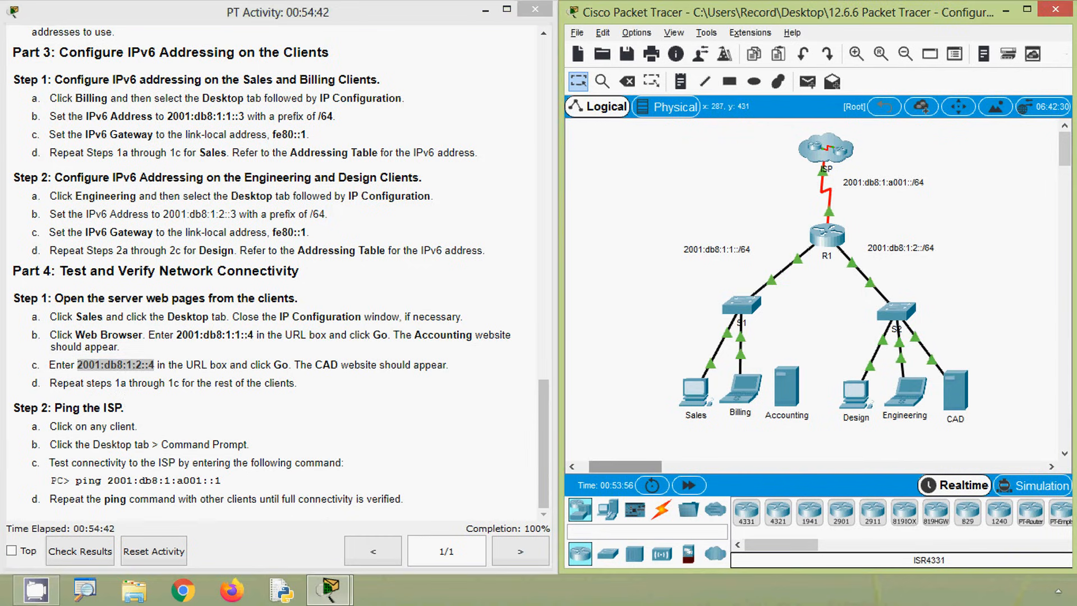
Step: Load the CAD server page at 2001:db8:1:2::4 in the Engineering client's web browser and close its window
left_click(652, 469)
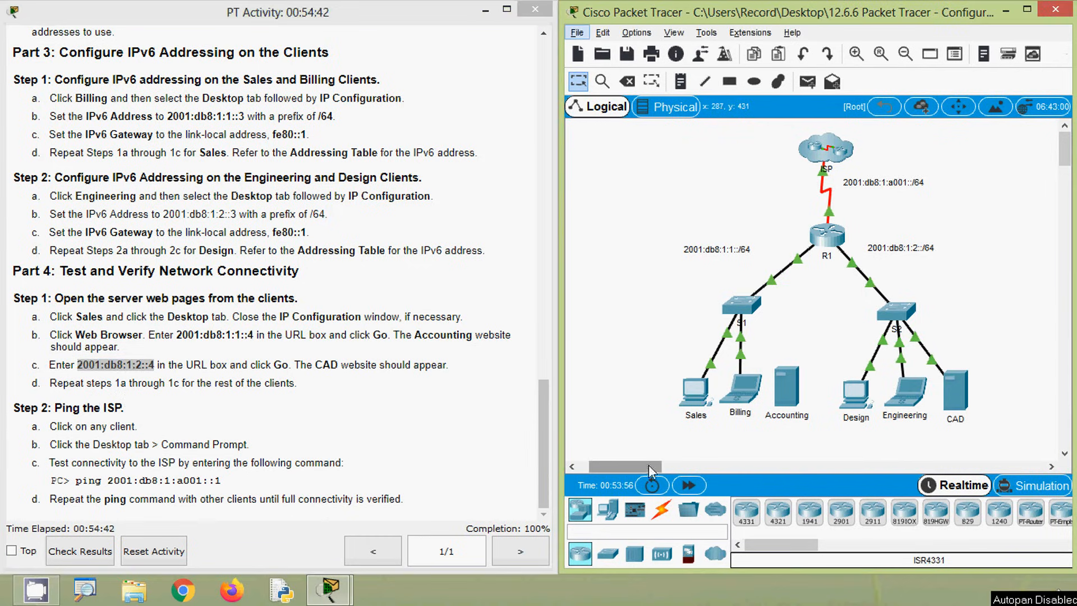
left_click(891, 463)
left_click_drag(693, 464, 642, 468)
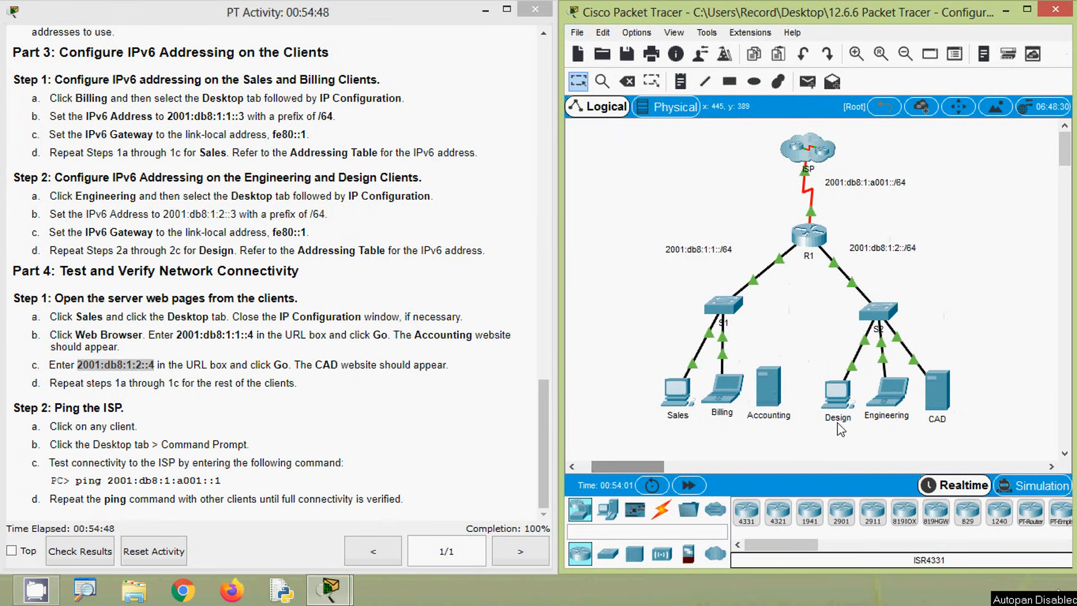
left_click(887, 392)
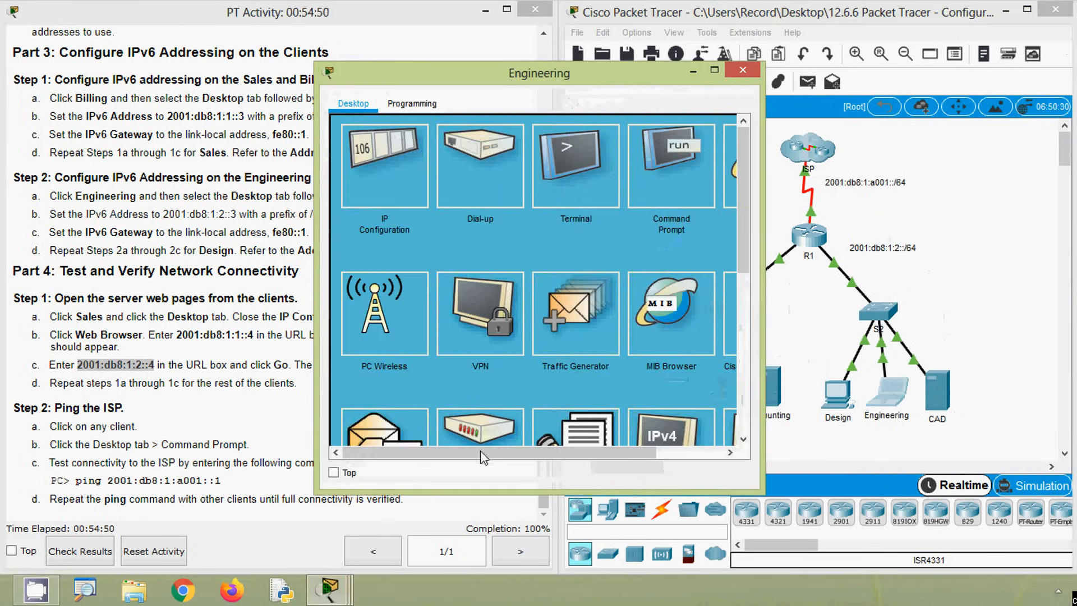
left_click_drag(484, 457, 558, 452)
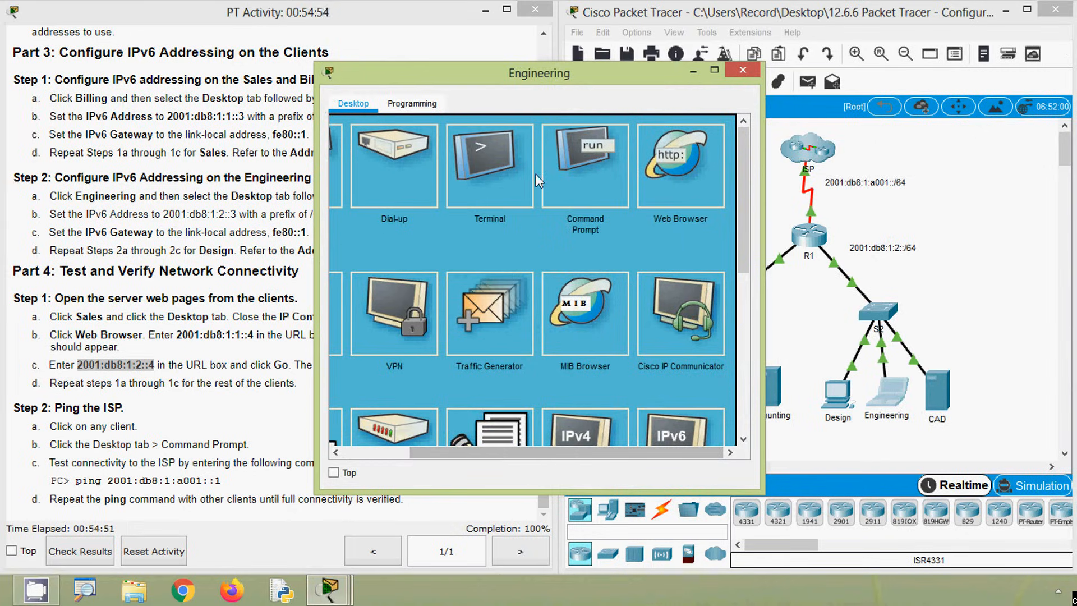
left_click(680, 168)
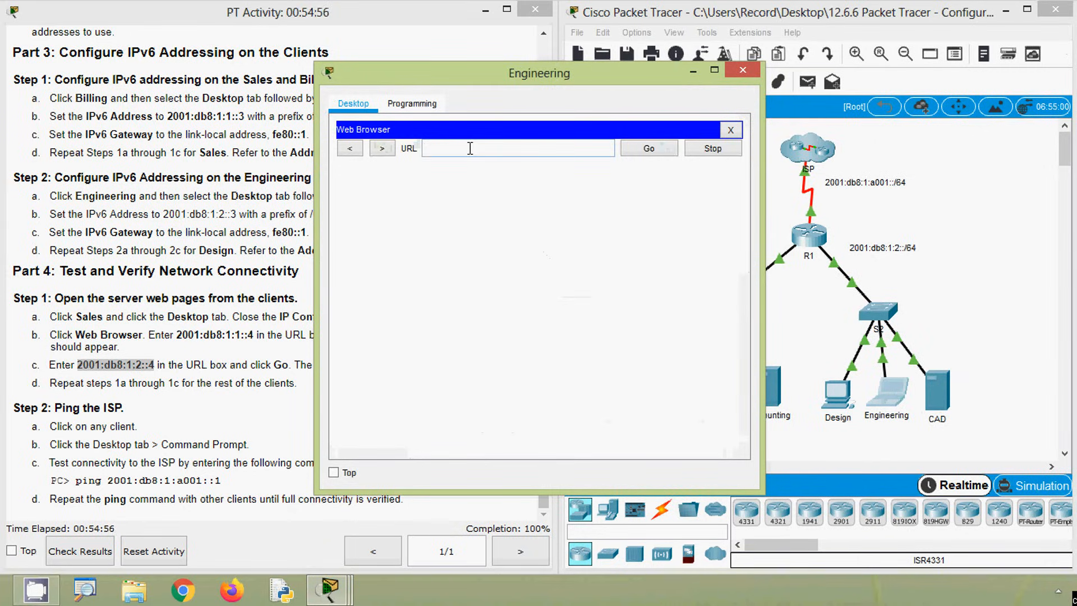
key("ctrl+v")
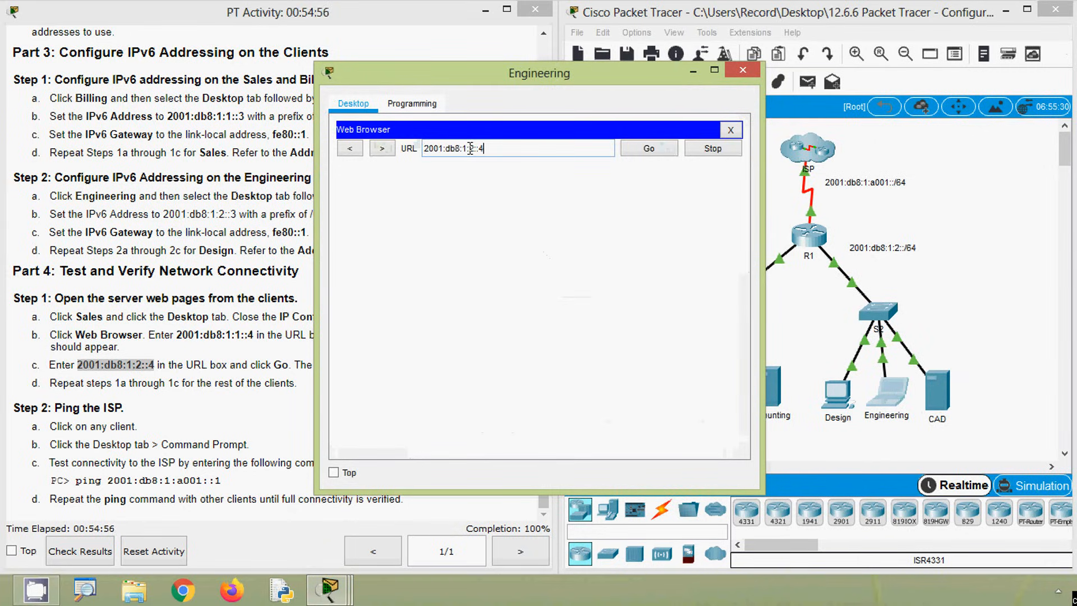
left_click(652, 151)
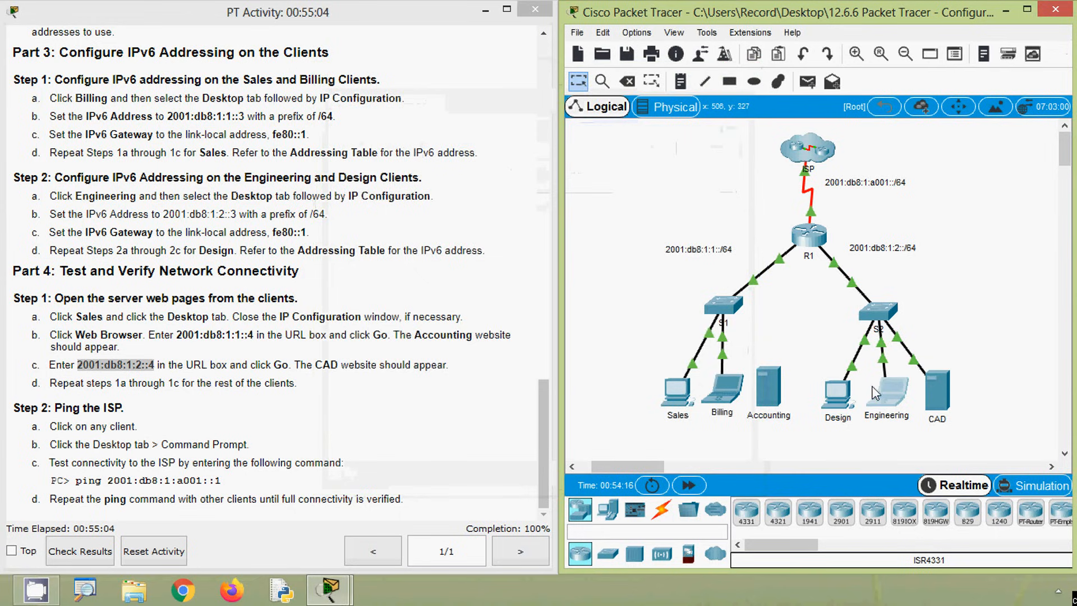
Step: Load the CAD server page at 2001:db8:1:2::4 in the Design client's web browser and close its window
left_click(838, 395)
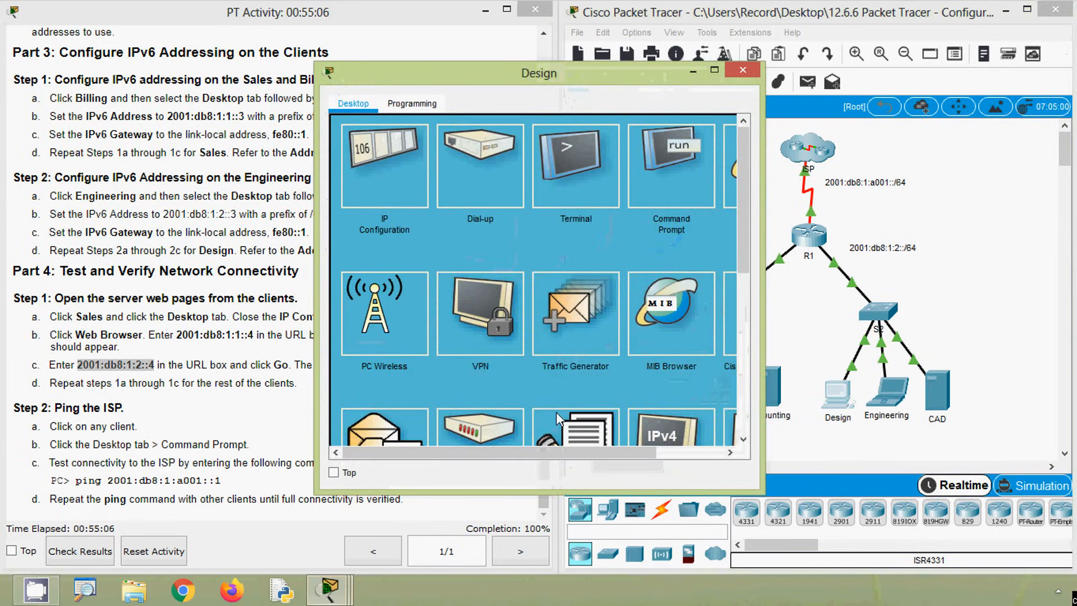
left_click_drag(559, 452, 626, 452)
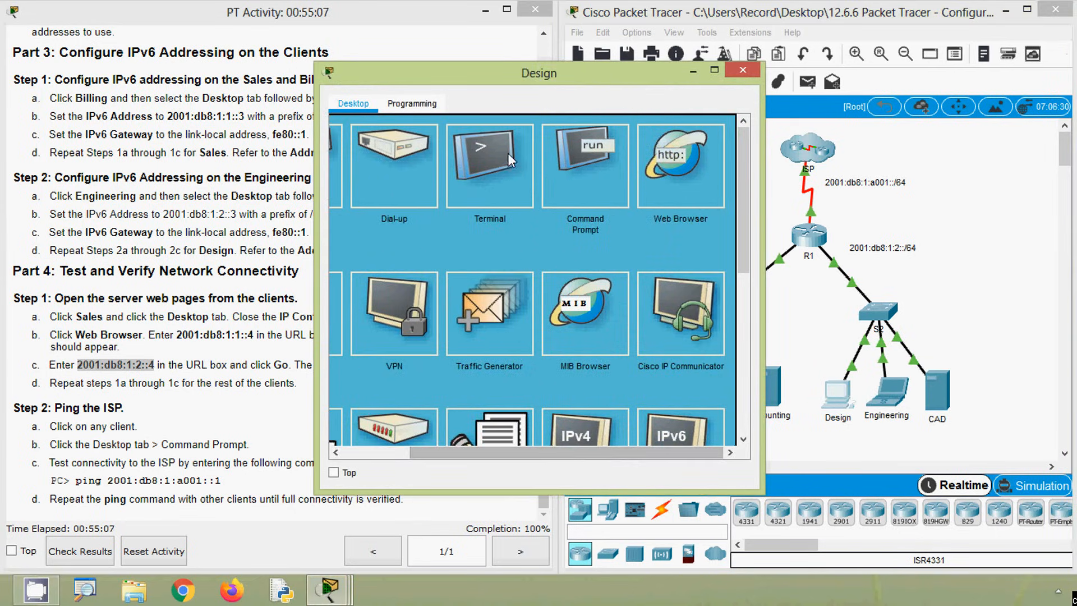
left_click(681, 165)
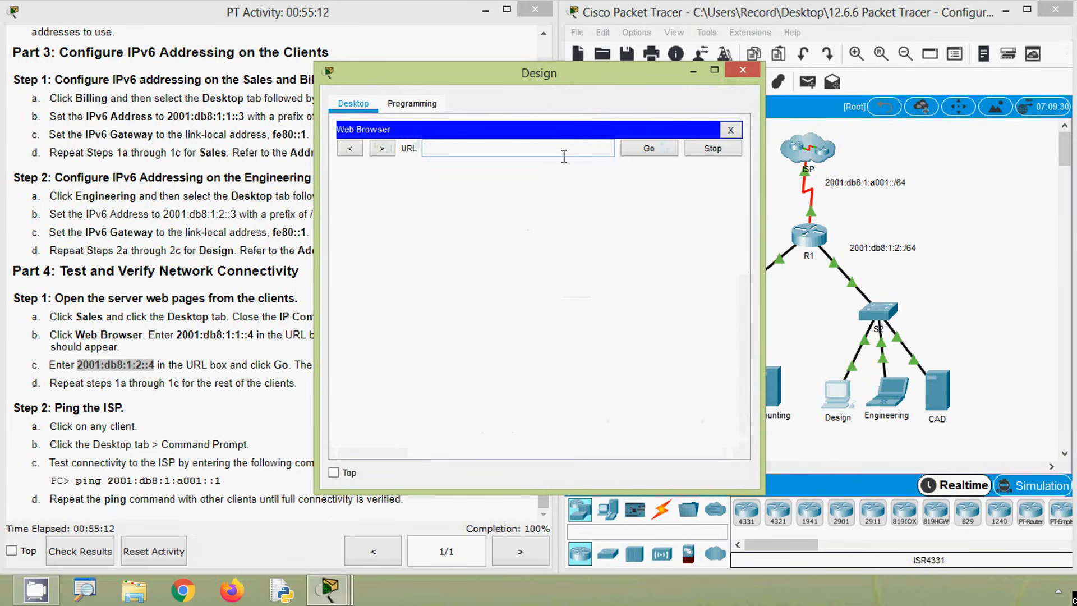
type("2001:db8:1:2::4")
left_click(648, 149)
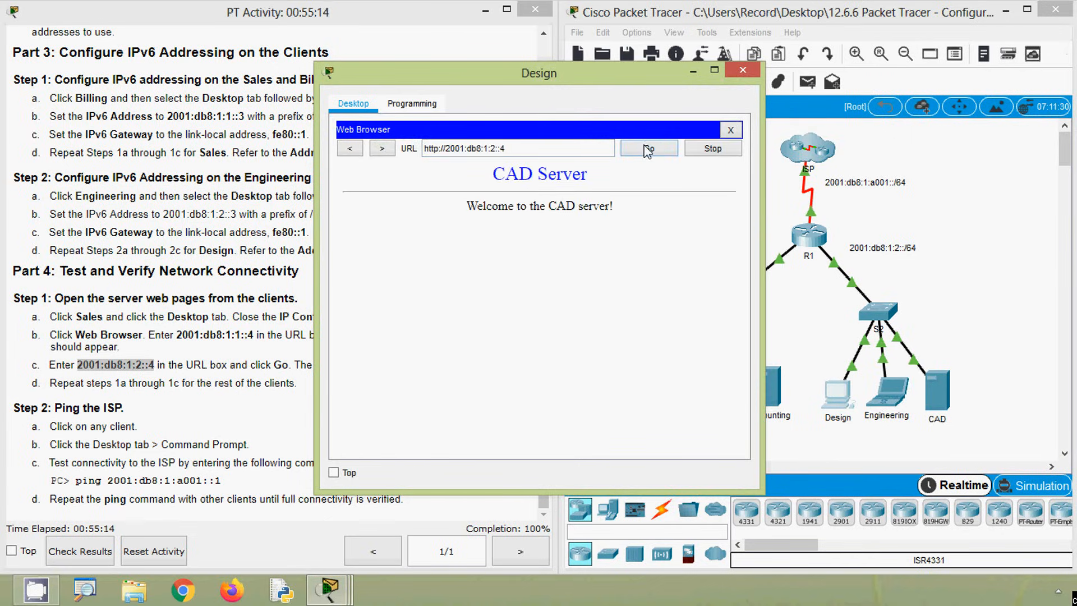
left_click(743, 70)
Step: Load the CAD server page at 2001:db8:1:2::4 in the Billing client's web browser and close its window
left_click(723, 390)
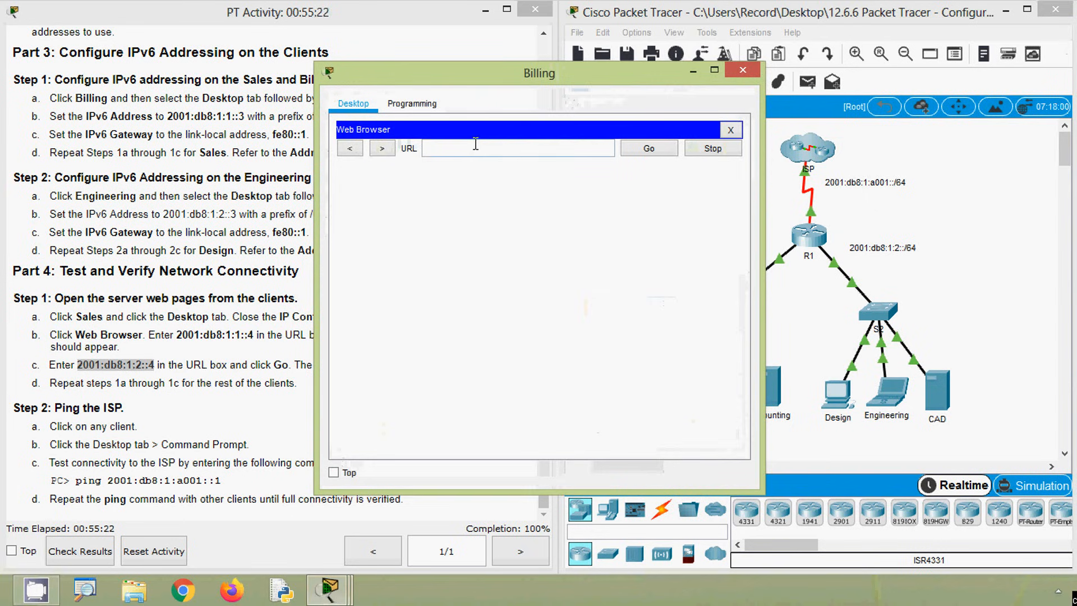
left_click(474, 147)
type("2001:db8:1:2::4")
left_click(649, 148)
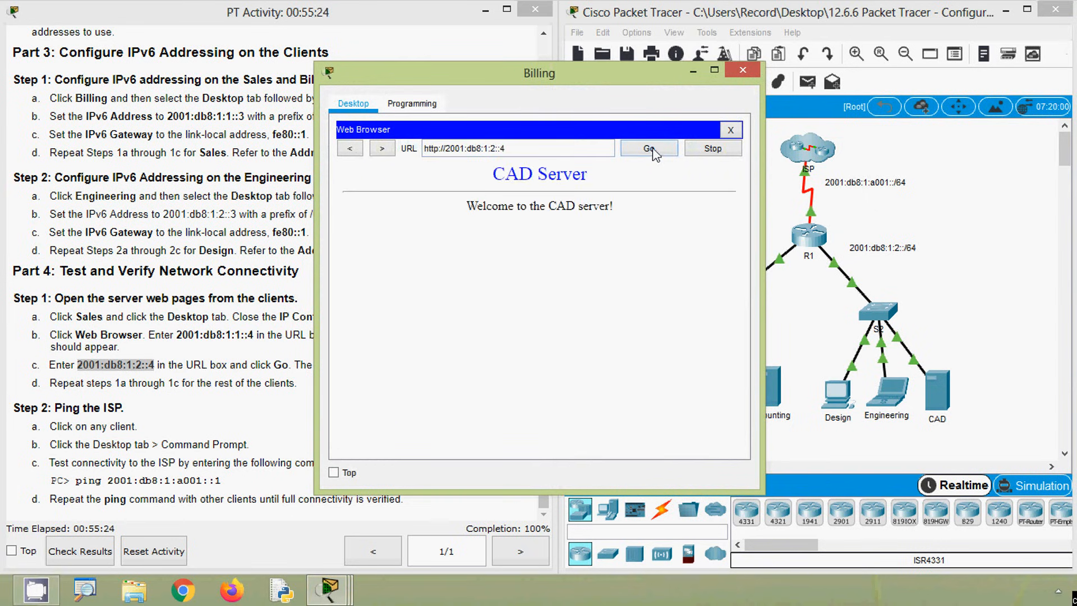
left_click(742, 70)
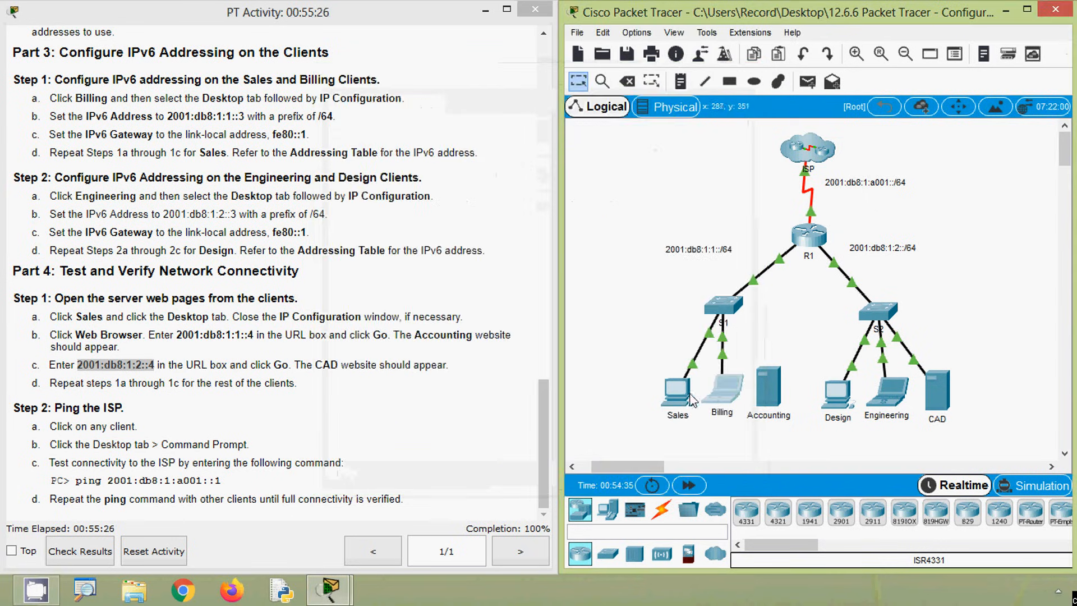
Step: Load the CAD server page at 2001:db8:1:2::4 in the Sales client's web browser and close its window
left_click(676, 393)
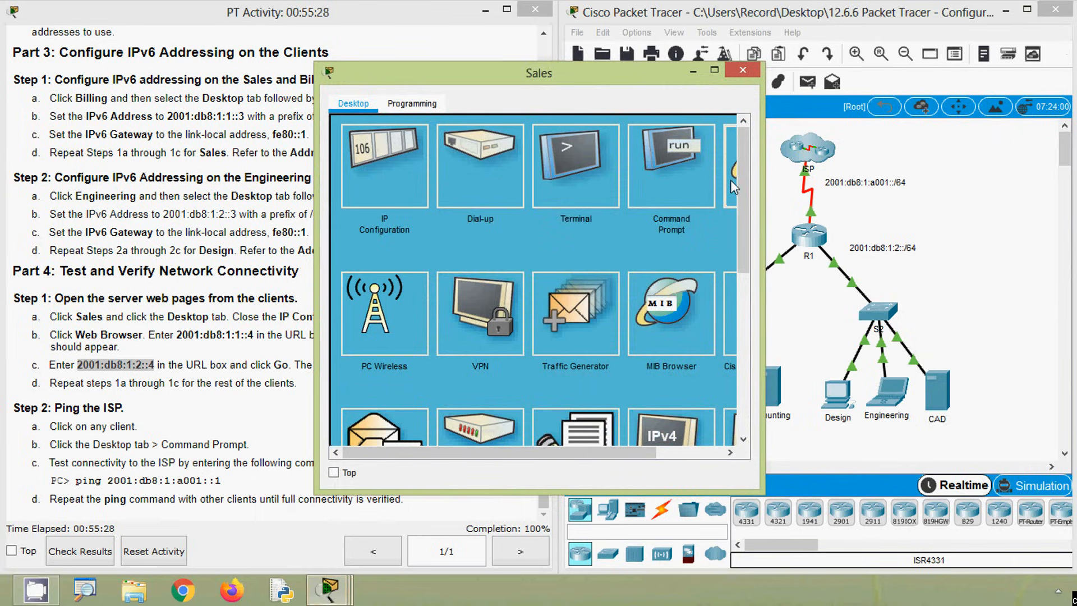
left_click(463, 169)
type("2001:db8:1:2::4")
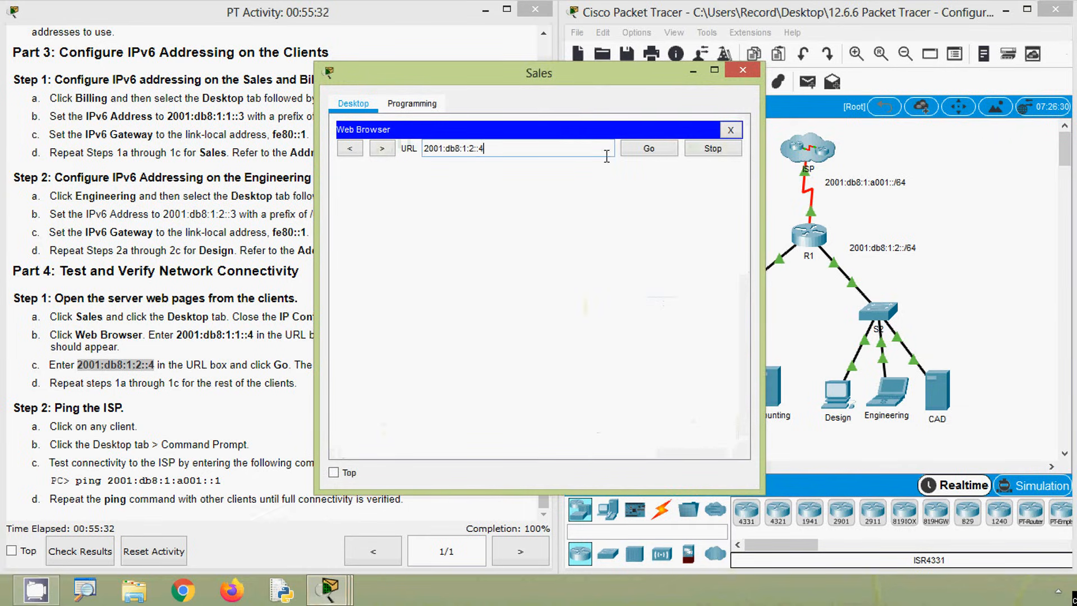
left_click(638, 150)
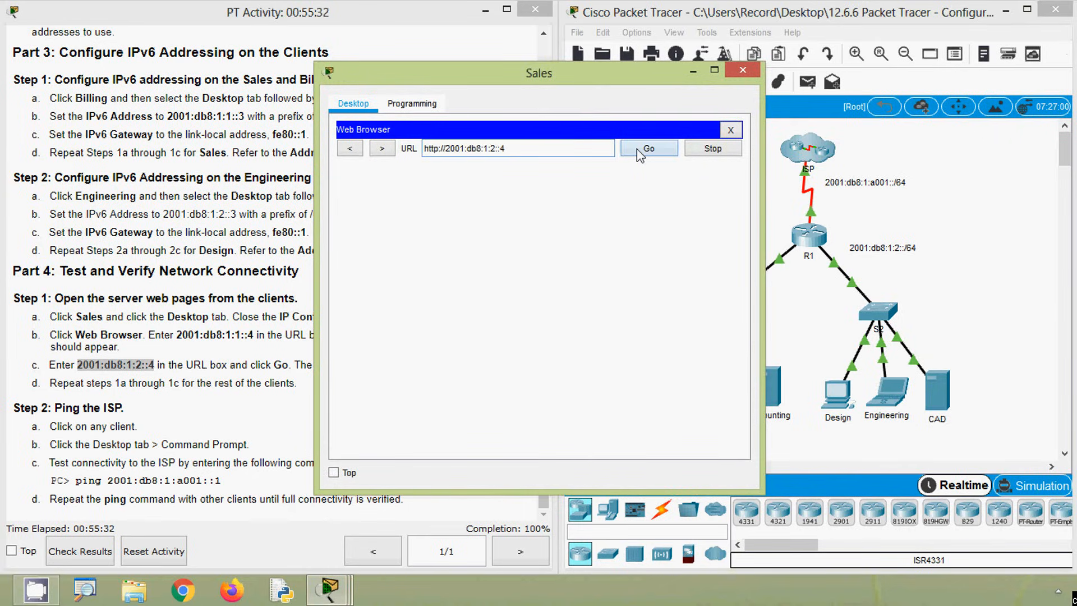
left_click(739, 71)
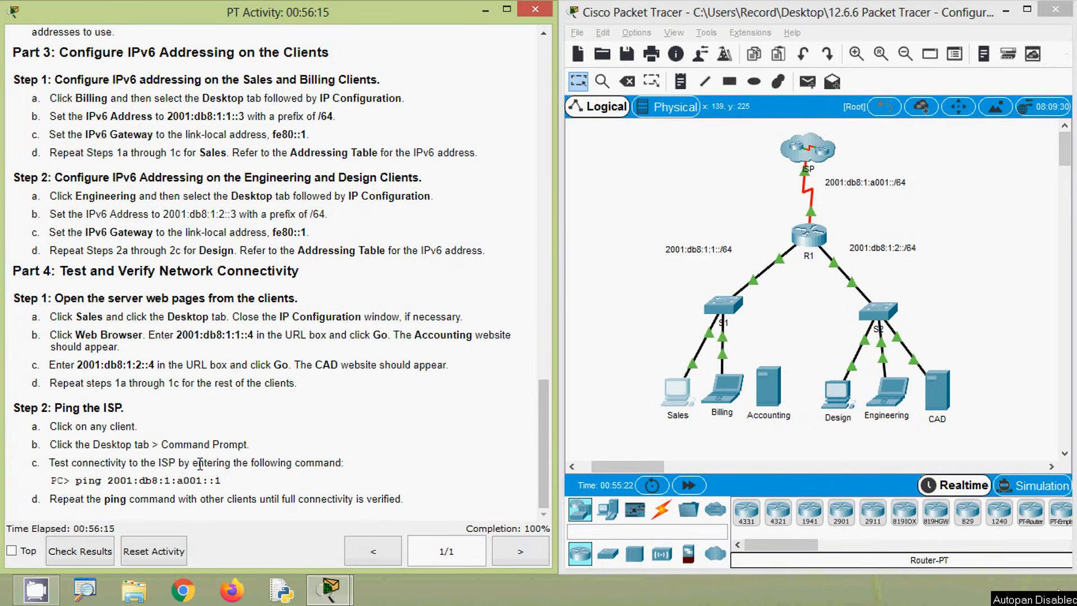
Step: Ping the ISP at 2001:db8:1:a001::1 from the Sales client's command prompt, copying the address from the instructions, and close the client window
left_click_drag(108, 482, 221, 480)
key("ctrl+c")
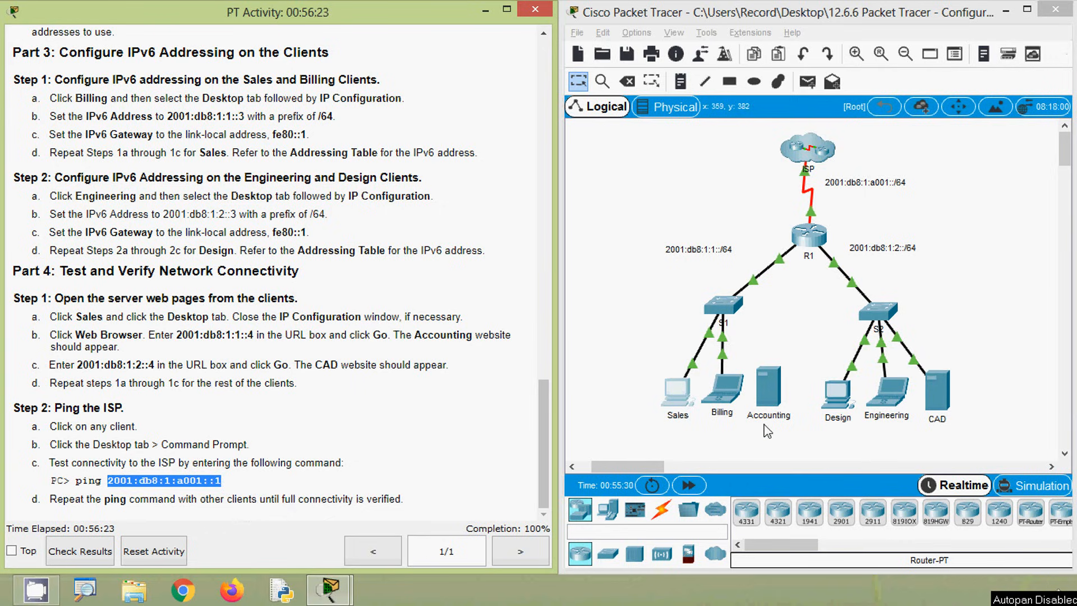
left_click(681, 396)
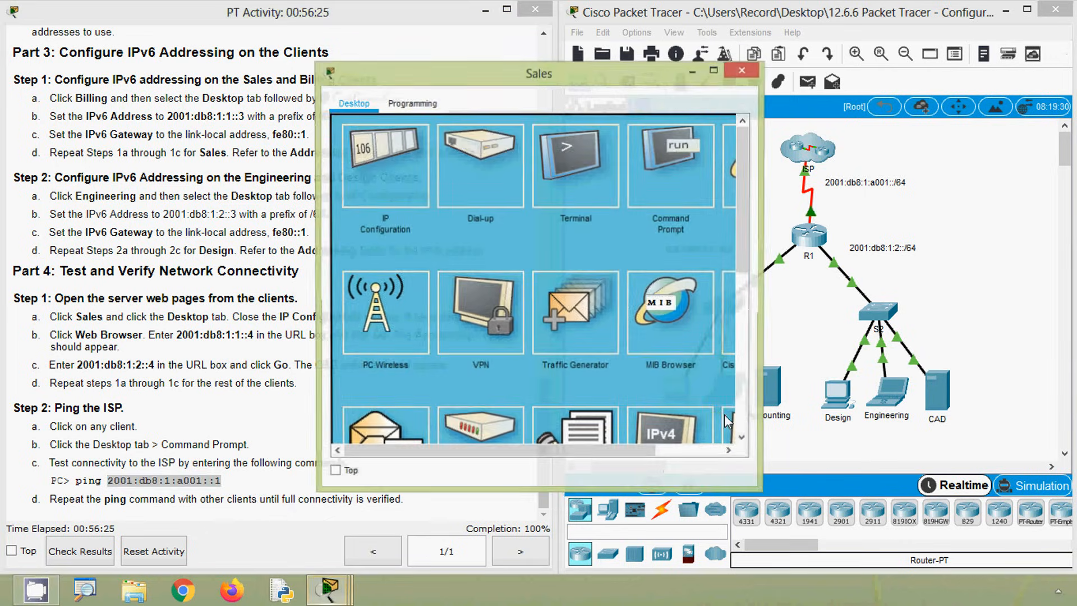
left_click(667, 191)
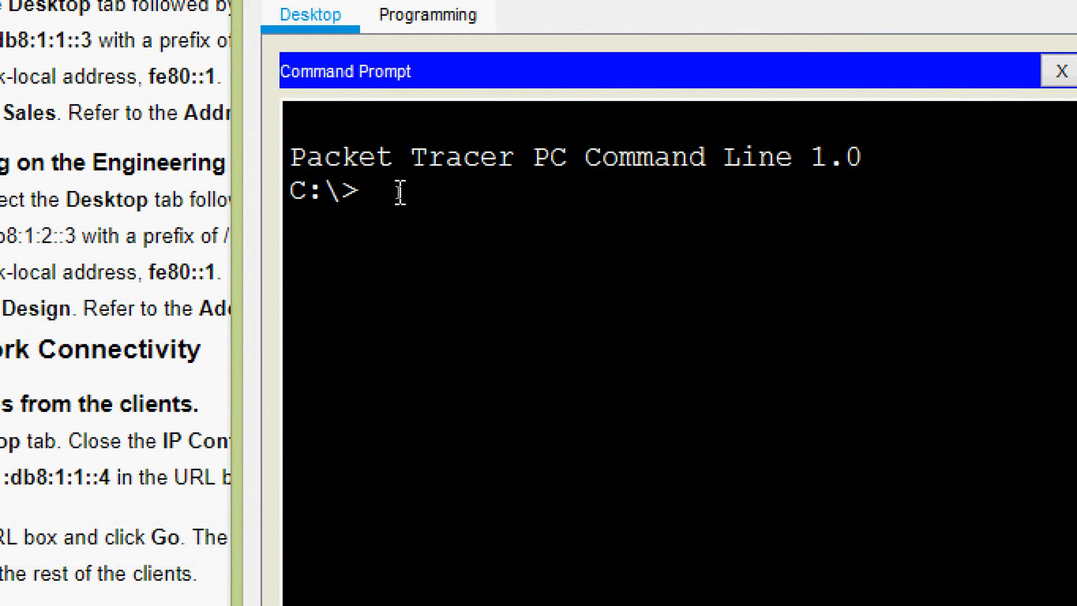
type("ping")
right_click(474, 187)
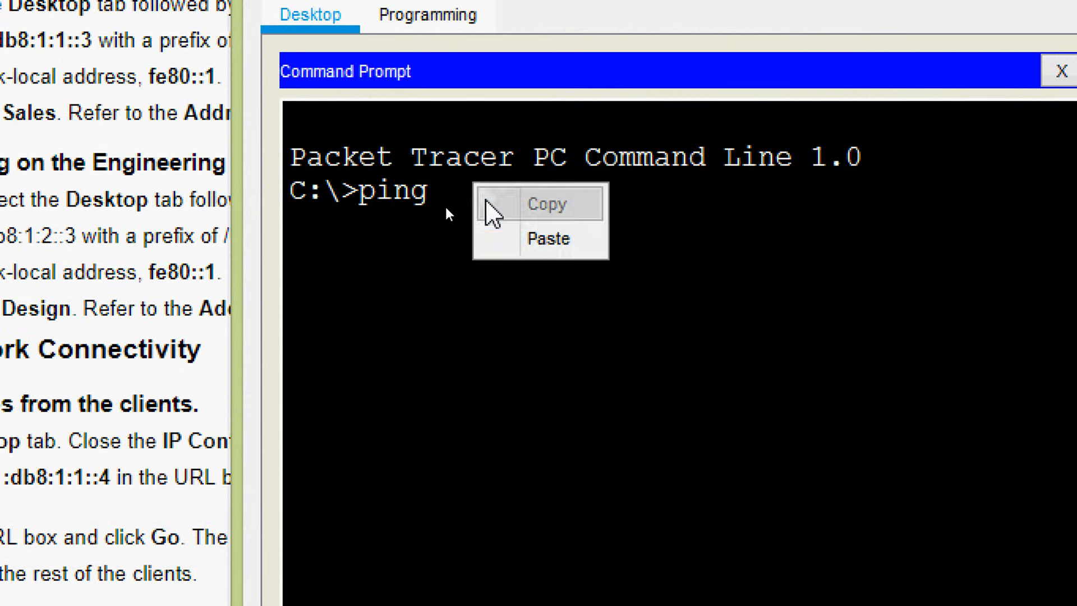
left_click(500, 241)
key("Return")
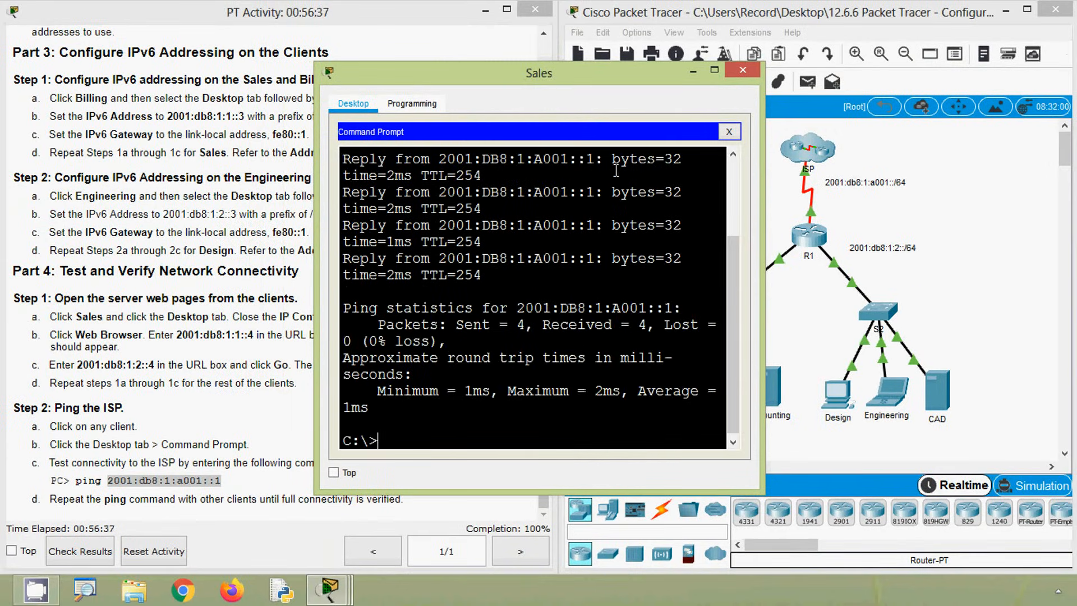
left_click(740, 72)
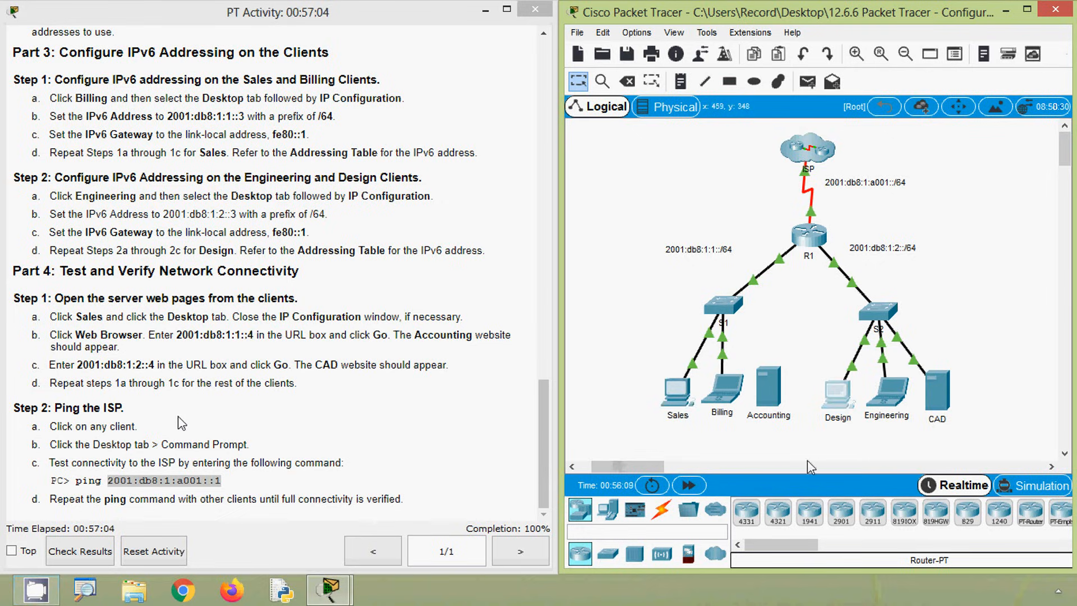
Step: Ping the ISP at 2001:db8:1:a001::1 from the Design client's command prompt, widen its window to read the replies, and close it
left_click(837, 393)
left_click(678, 192)
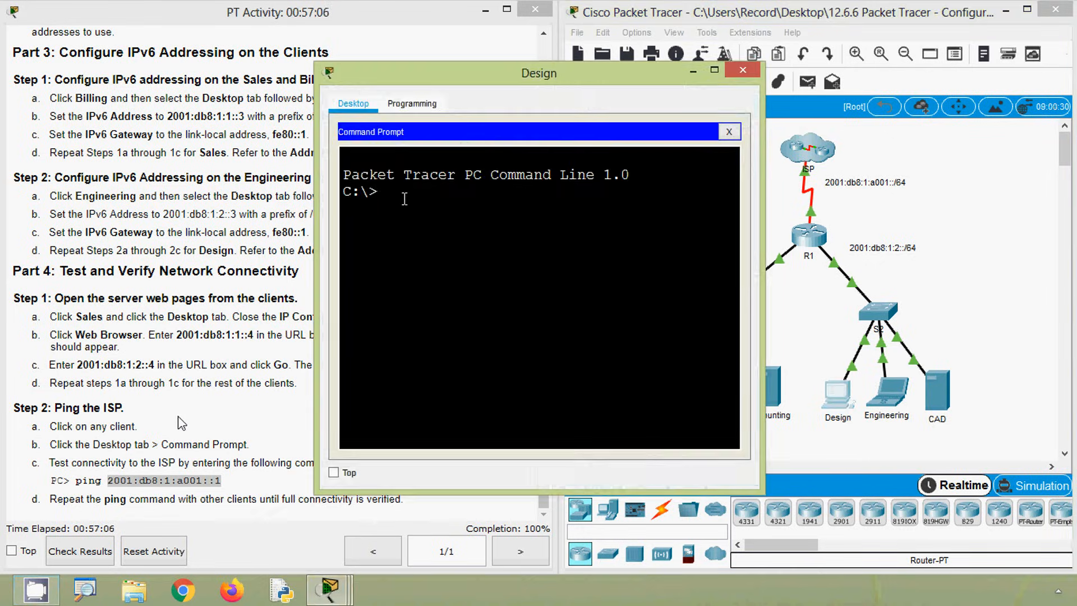
type("ping")
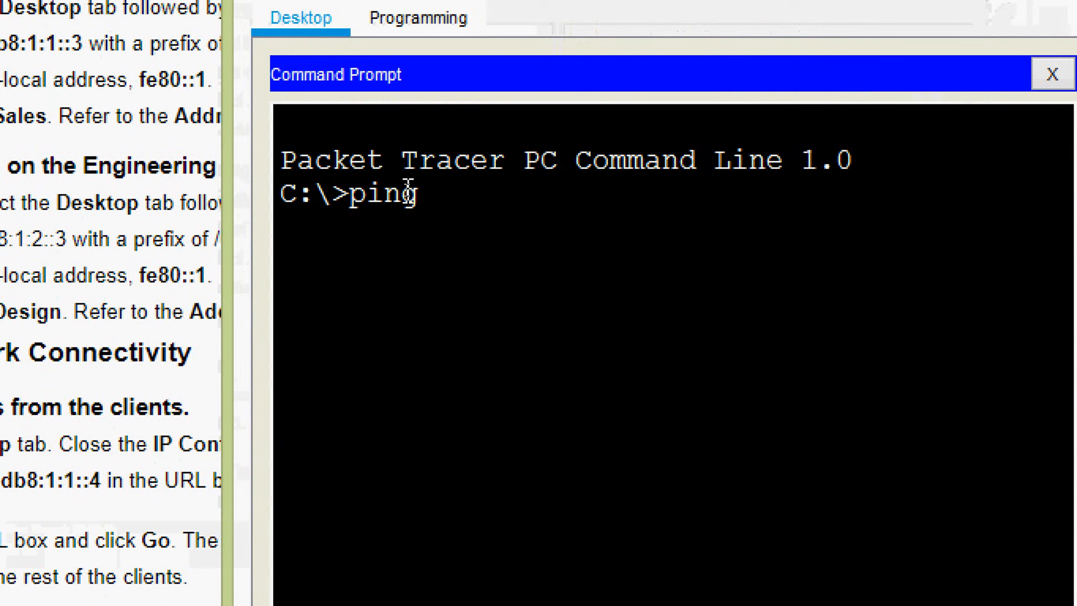
right_click(464, 192)
left_click(500, 251)
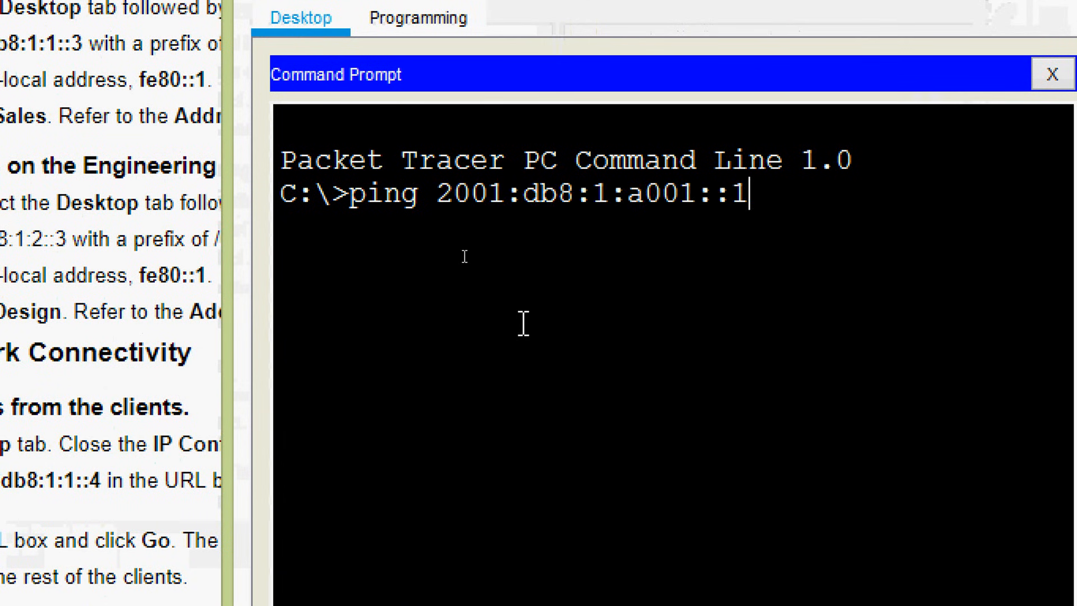
key("Return")
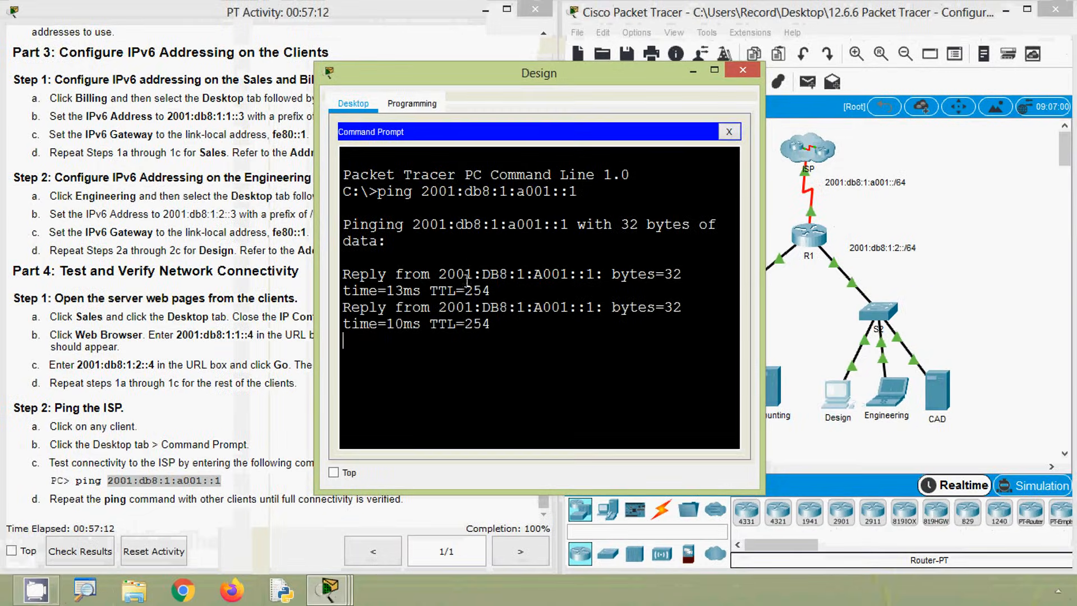
left_click_drag(767, 340, 902, 339)
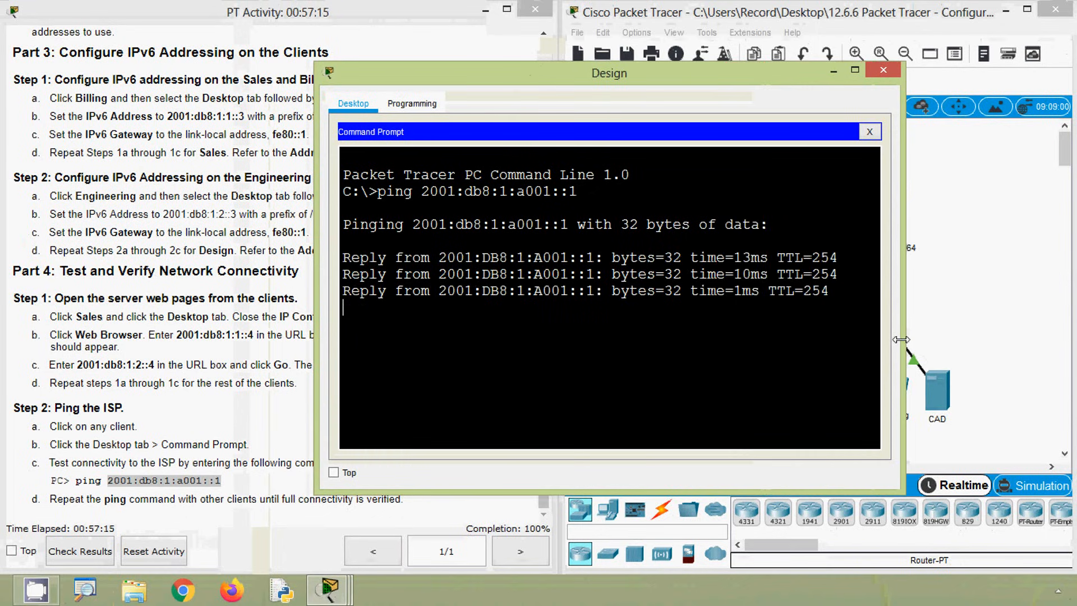
left_click(883, 69)
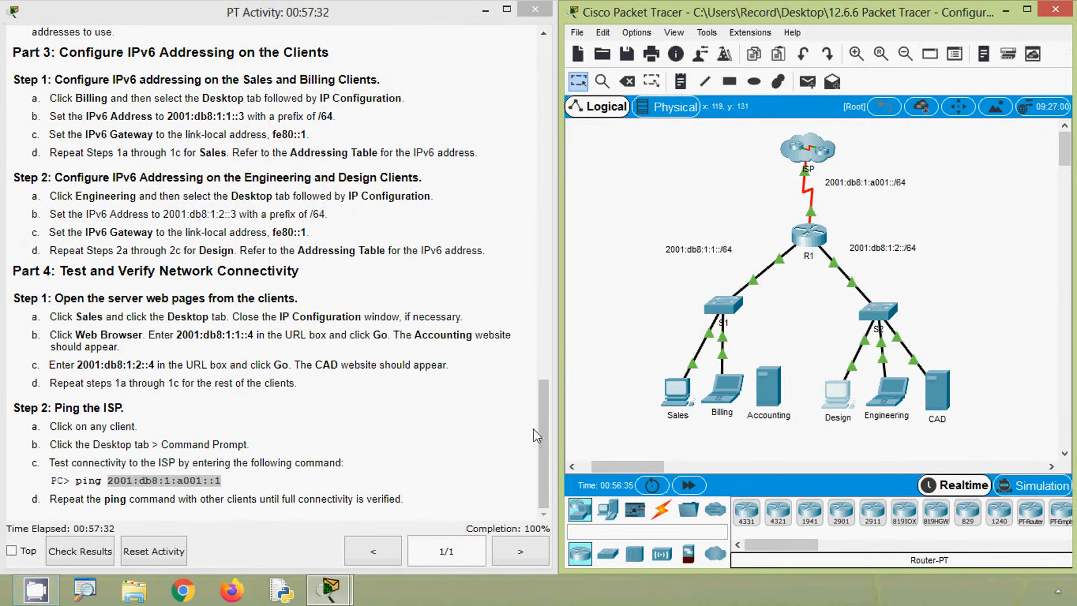
left_click_drag(544, 436, 567, 83)
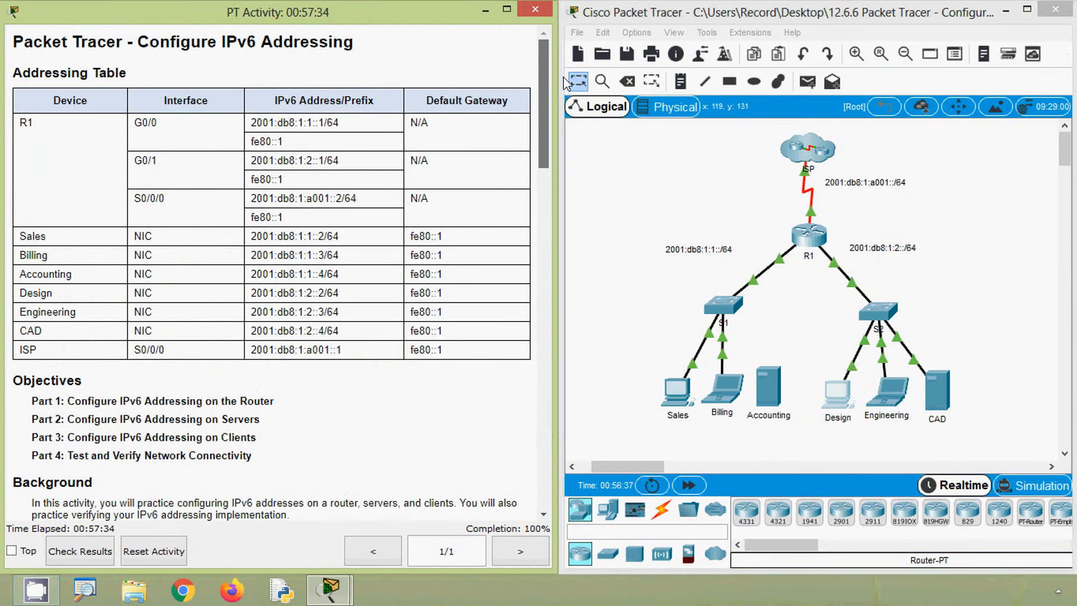